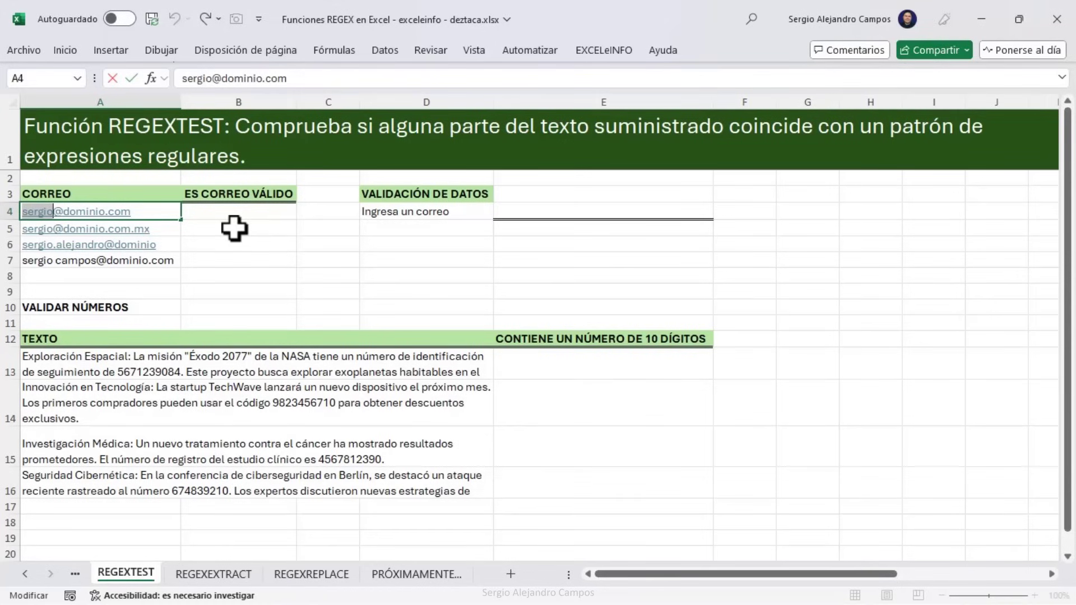
{"action": "key", "text": "Right"}
{"action": "key", "text": "shift+Right"}
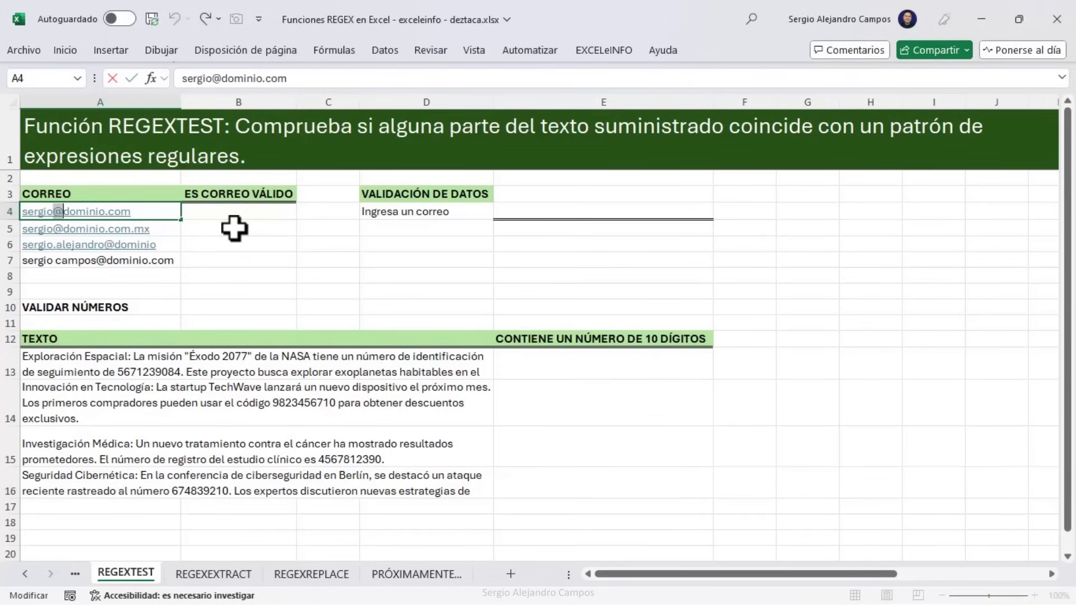
{"action": "key", "text": "Right"}
{"action": "key", "text": "shift+Right"}
{"action": "key", "text": "shift+Right"}
{"action": "key", "text": "shift+Right"}
{"action": "key", "text": "shift+Right"}
{"action": "key", "text": "shift+Right"}
{"action": "key", "text": "shift+Right"}
{"action": "key", "text": "shift+Right"}
{"action": "key", "text": "Right"}
{"action": "key", "text": "shift+Right"}
{"action": "key", "text": "shift+Right"}
{"action": "key", "text": "shift+Right"}
{"action": "key", "text": "Return"}
{"action": "key", "text": "F2"}
{"action": "key", "text": "shift+Left"}
{"action": "key", "text": "shift+Left"}
{"action": "key", "text": "shift+Left"}
{"action": "key", "text": "shift+Left"}
{"action": "key", "text": "shift+Left"}
{"action": "key", "text": "shift+Left"}
{"action": "key", "text": "Escape"}
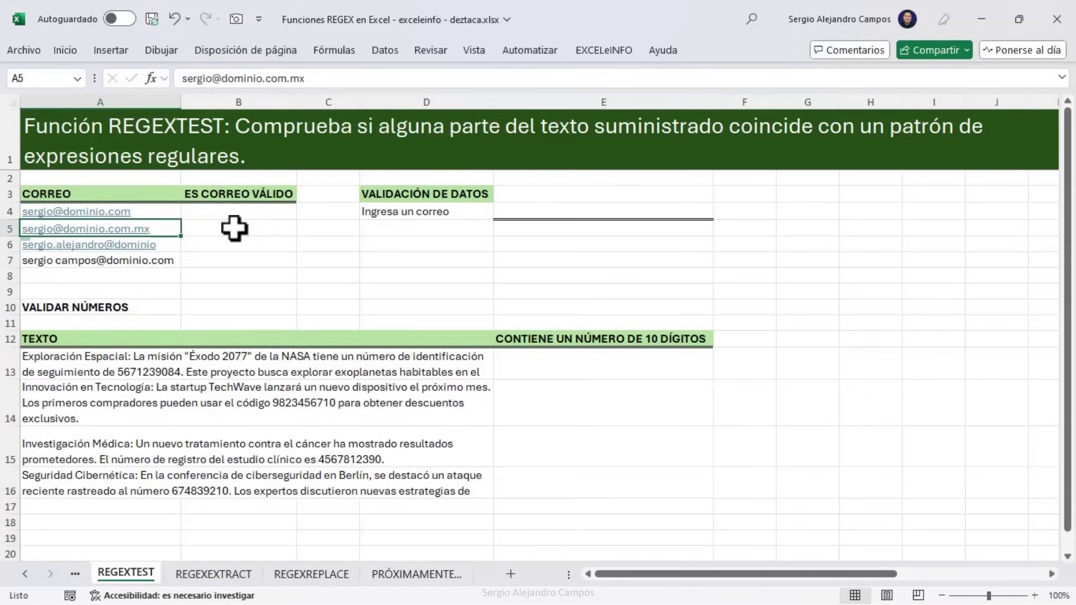
{"action": "key", "text": "Down"}
{"action": "key", "text": "Down"}
{"action": "key", "text": "F2"}
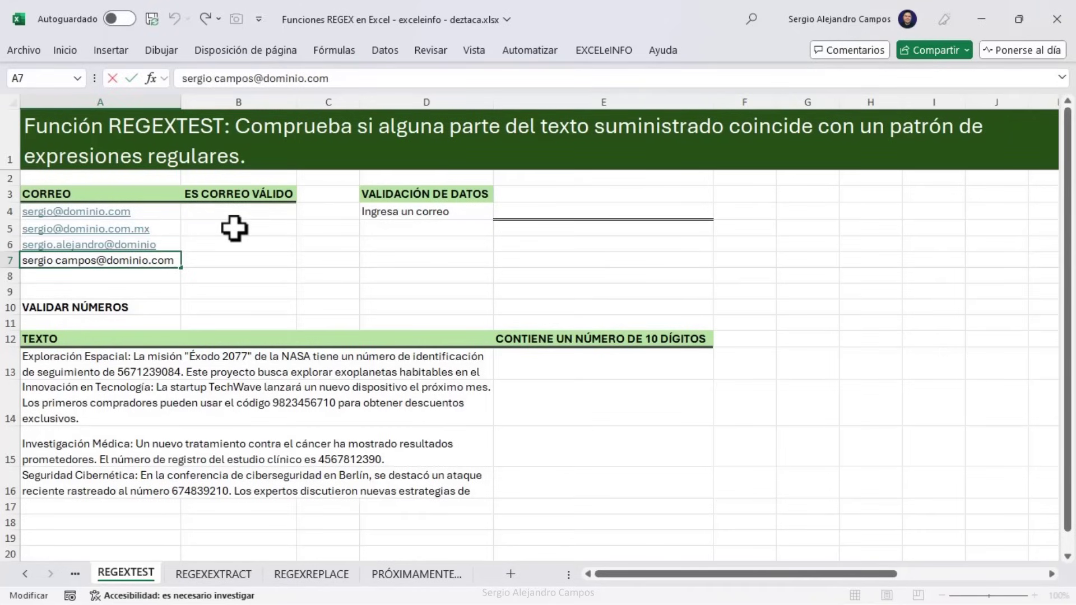
{"action": "key", "text": "shift+Right"}
{"action": "key", "text": "shift+Right"}
{"action": "key", "text": "shift+Right"}
{"action": "key", "text": "shift+Right"}
{"action": "key", "text": "shift+Right"}
{"action": "key", "text": "shift+Right"}
{"action": "key", "text": "Right"}
{"action": "key", "text": "shift+Right"}
{"action": "key", "text": "Right"}
{"action": "key", "text": "Right"}
{"action": "key", "text": "shift+End"}
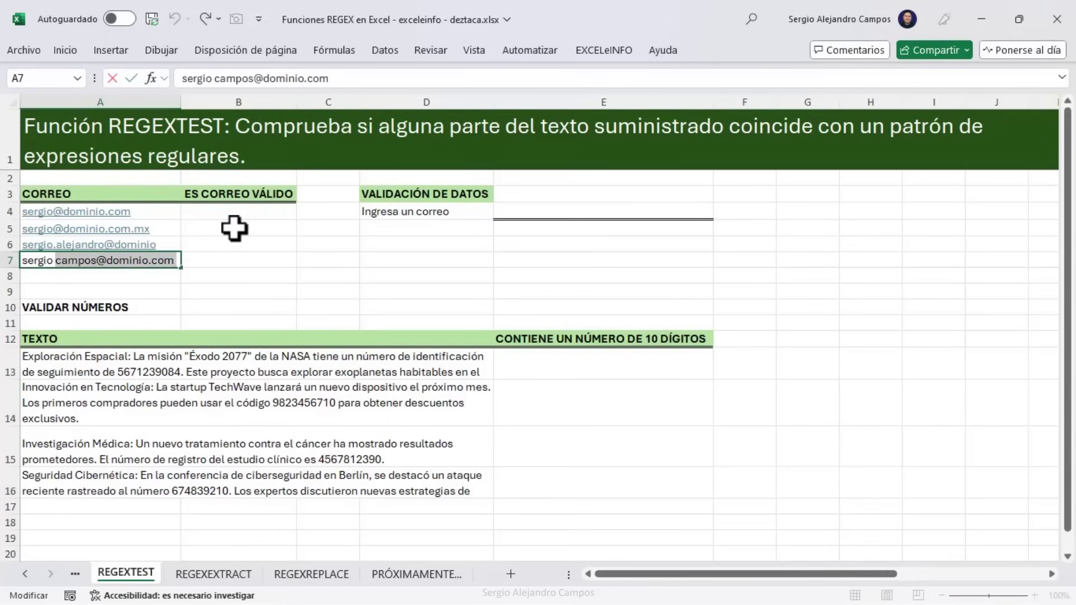
{"action": "key", "text": "Escape"}
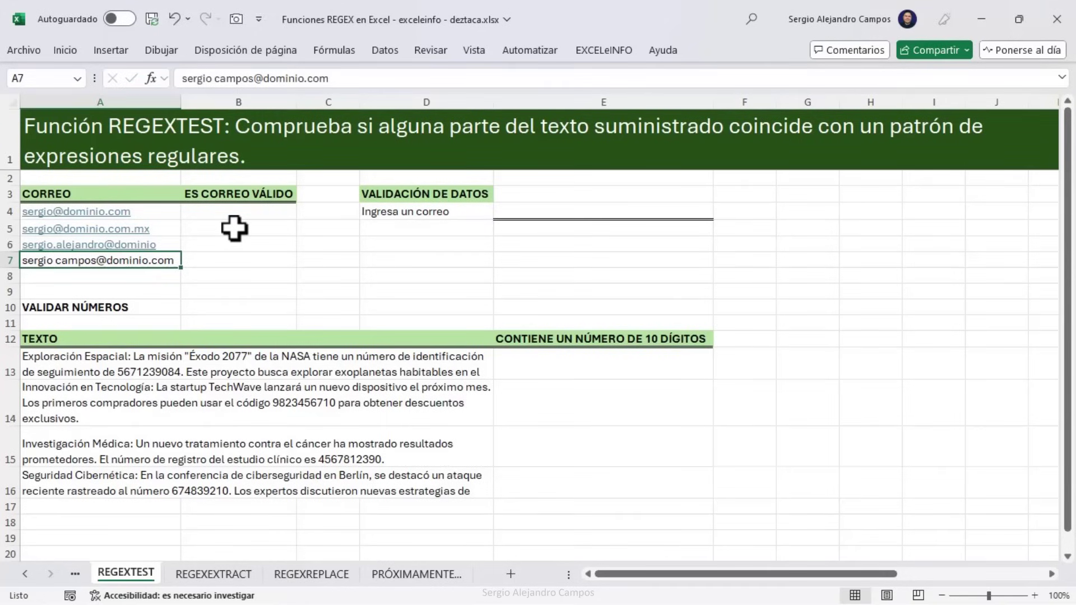
{"action": "key", "text": "Up"}
{"action": "key", "text": "F2"}
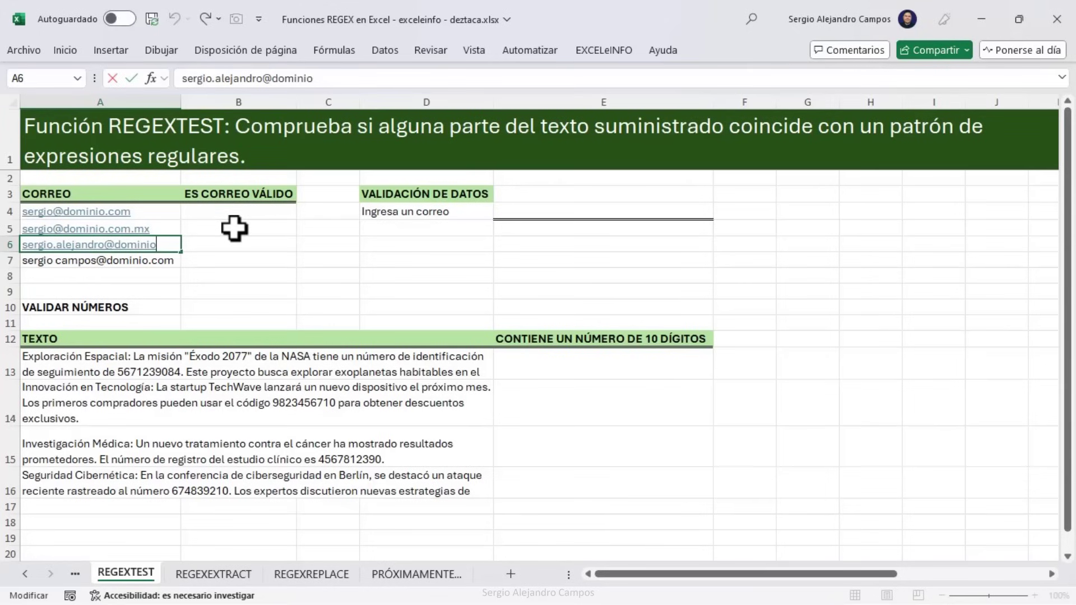
{"action": "key", "text": "Left"}
{"action": "key", "text": "Left"}
{"action": "key", "text": "Left"}
{"action": "key", "text": "Left"}
{"action": "key", "text": "Left"}
{"action": "key", "text": "Left"}
{"action": "key", "text": "Left"}
{"action": "key", "text": "shift+Right"}
{"action": "key", "text": "shift+Right"}
{"action": "key", "text": "shift+Right"}
{"action": "key", "text": "shift+Right"}
{"action": "key", "text": "shift+Right"}
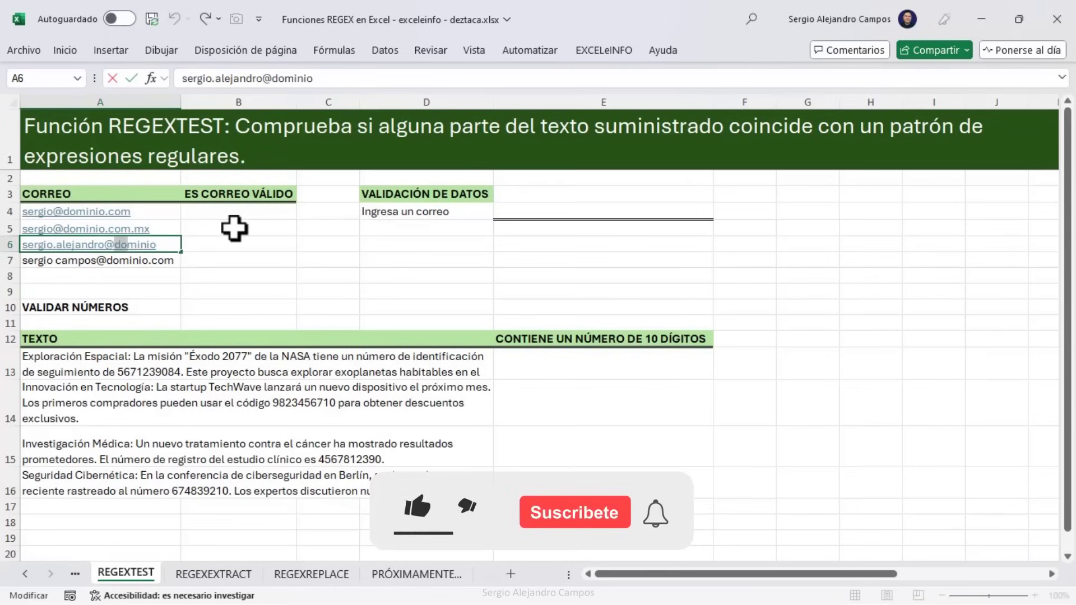
{"action": "key", "text": "Escape"}
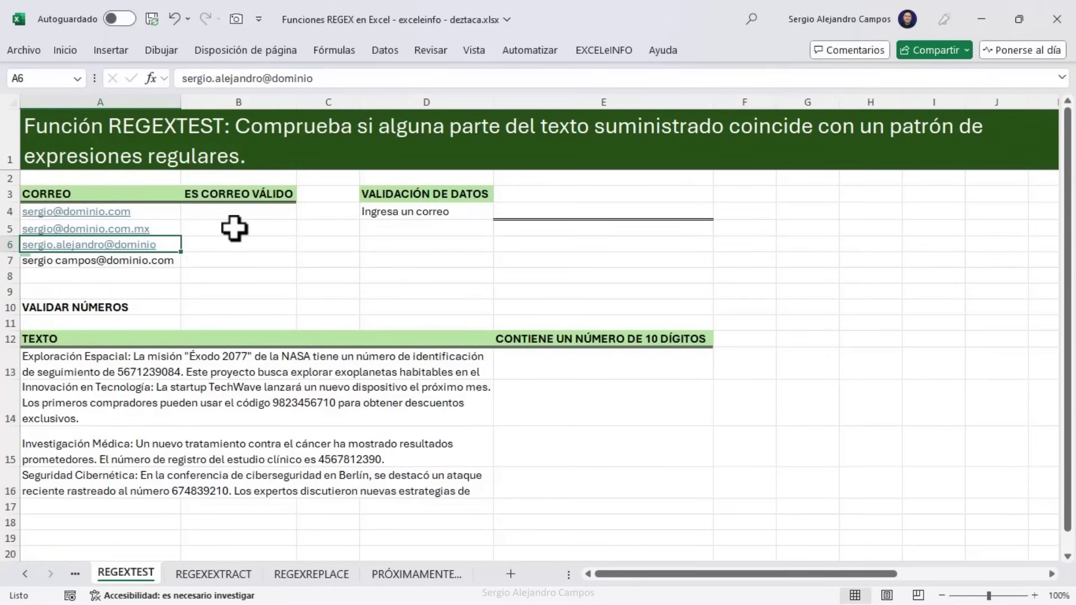
{"action": "key", "text": "Right"}
{"action": "key", "text": "Up"}
{"action": "key", "text": "Up"}
{"action": "key", "text": "Left"}
{"action": "key", "text": "Right"}
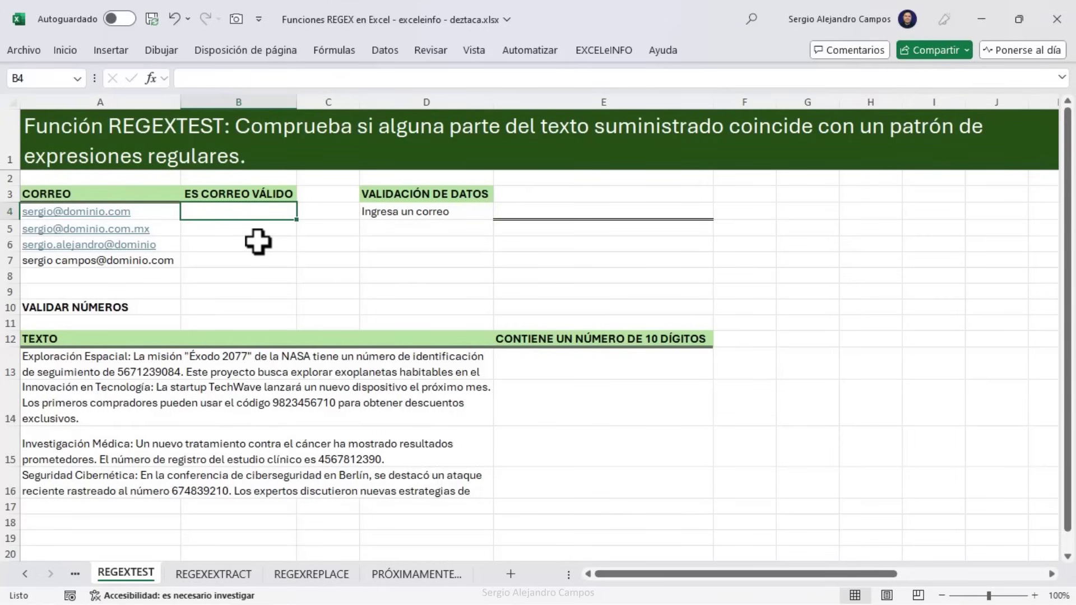
Begin B4's formula as =REGEXTEST(A4, and switch to Copilot in Edge
{"action": "key", "text": "Left"}
{"action": "key", "text": "Right"}
{"action": "type", "text": "="}
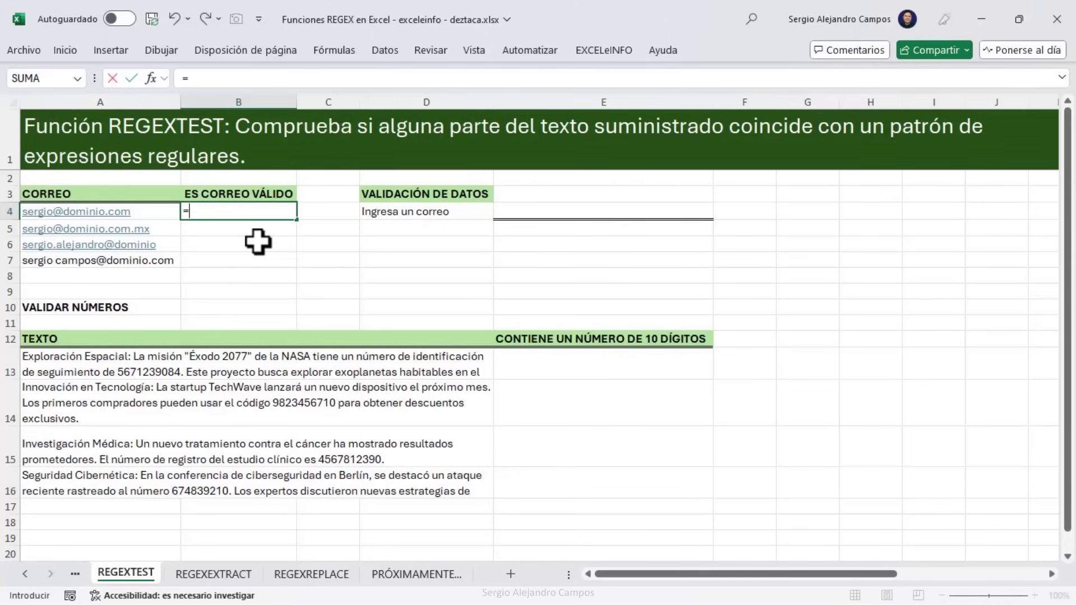
{"action": "type", "text": "REG"}
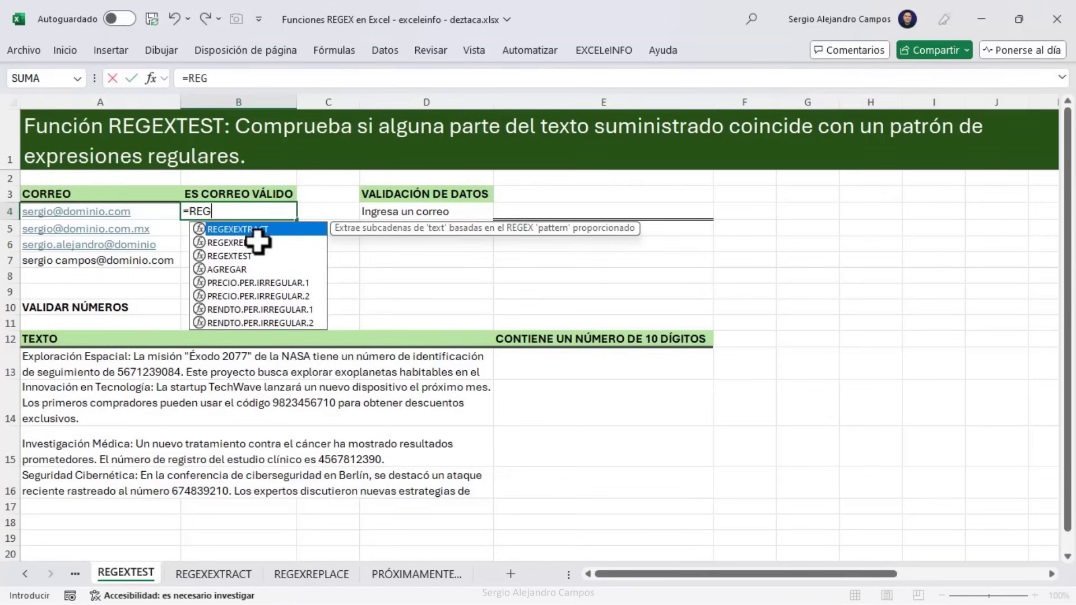
{"action": "key", "text": "Down"}
{"action": "key", "text": "Down"}
{"action": "key", "text": "Tab"}
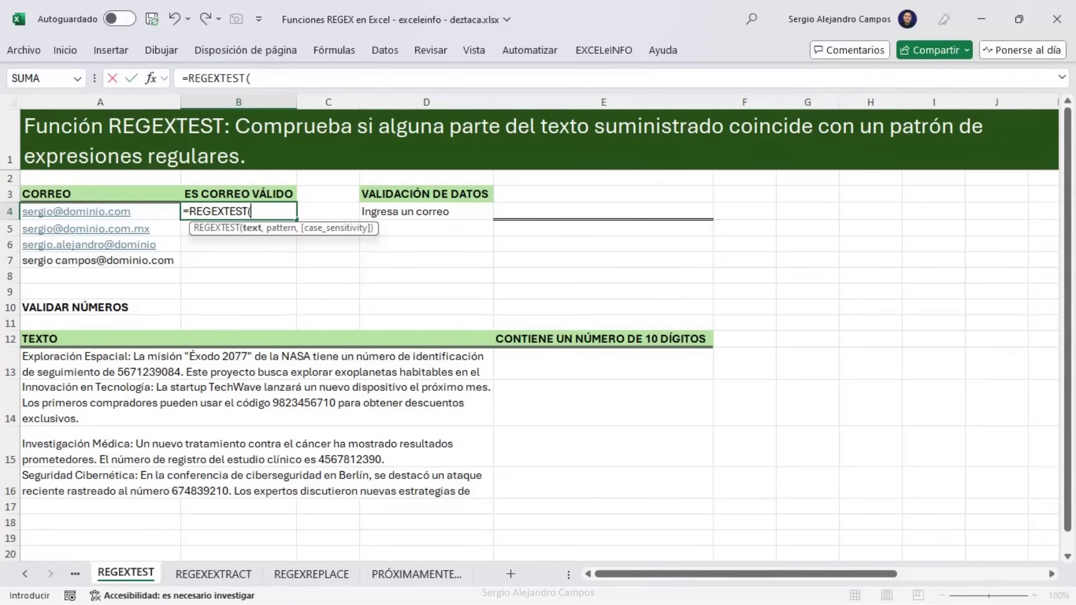
{"action": "key", "text": "Left"}
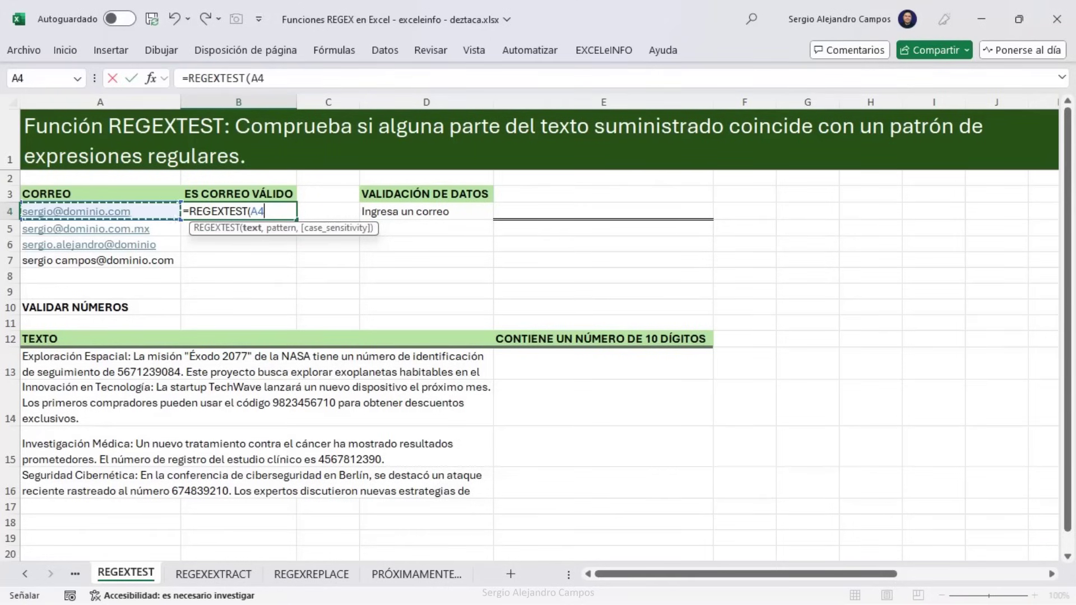
{"action": "type", "text": ","}
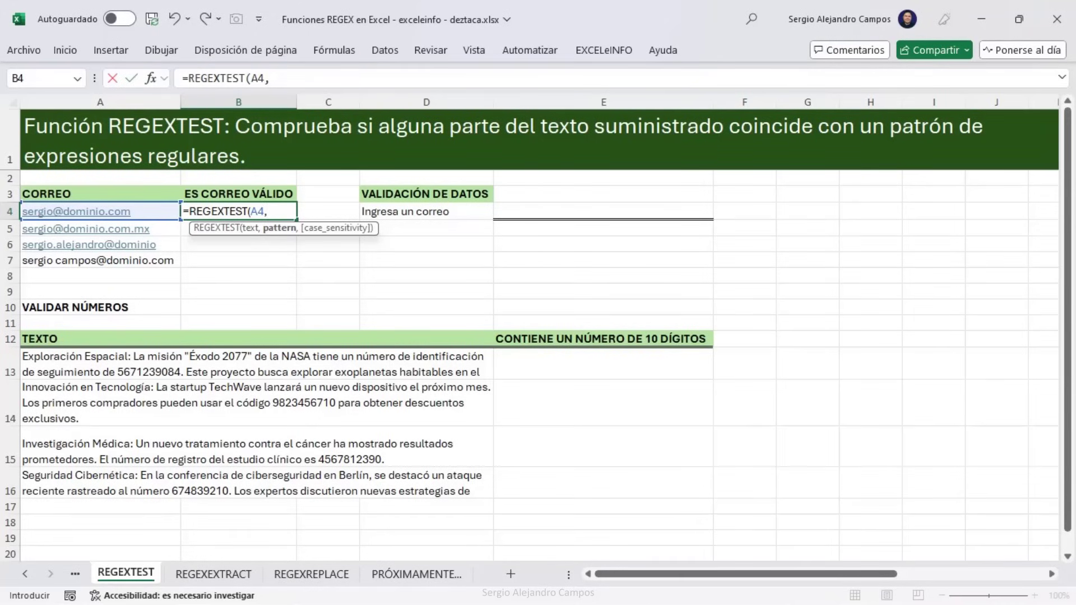
{"action": "key", "text": "alt+Tab"}
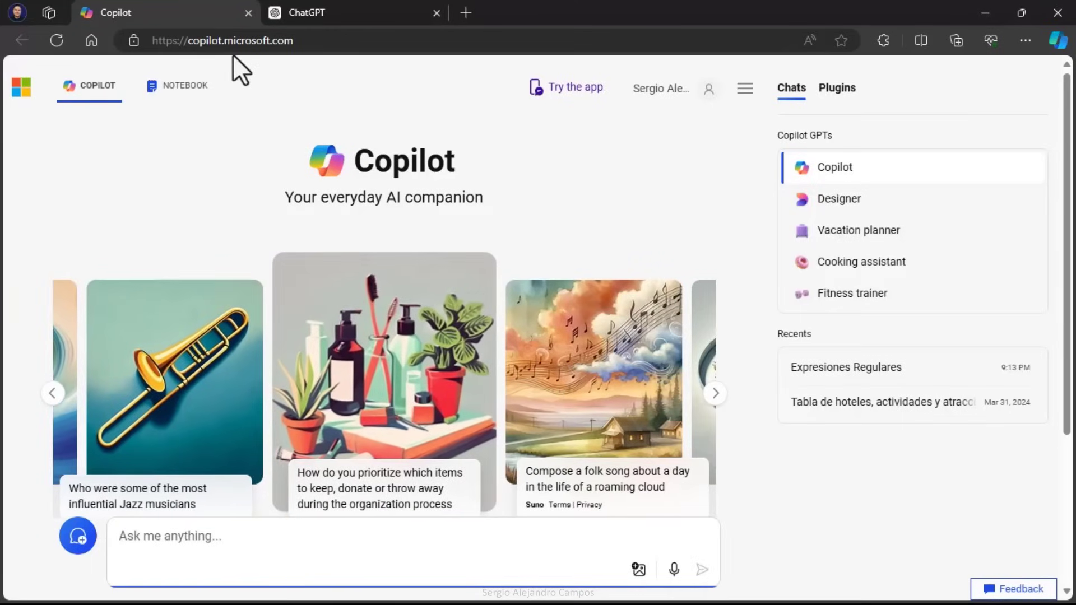
Ask Copilot for a regular expression that validates an email address
{"action": "scroll", "coordinate": [241, 64], "scroll_direction": "down", "scroll_amount": 2}
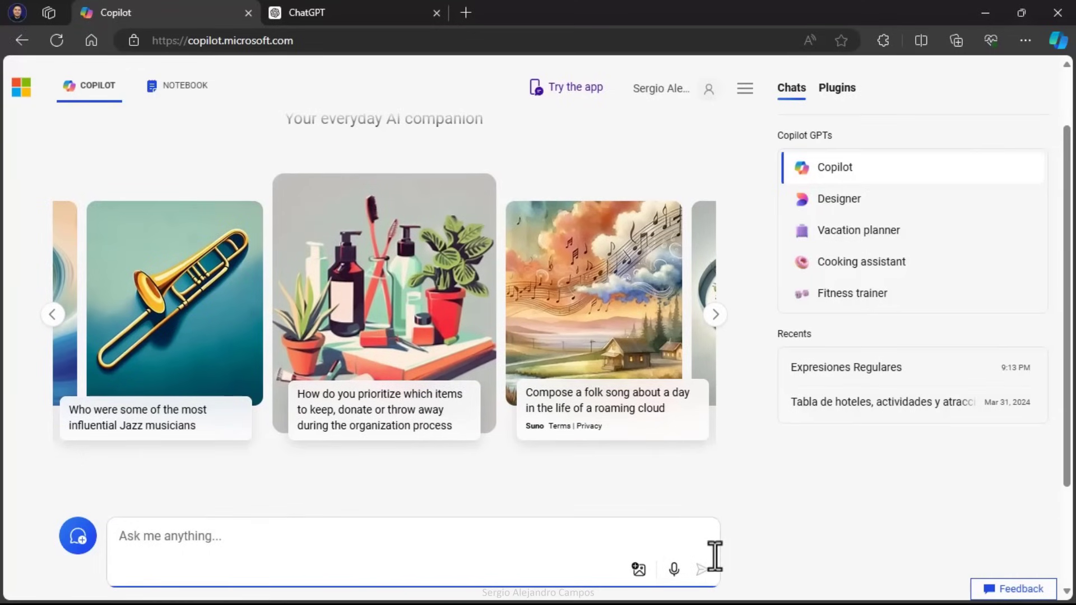
{"action": "type", "text": "Me puedes dar una expresión regular para validar un correo electrónico."}
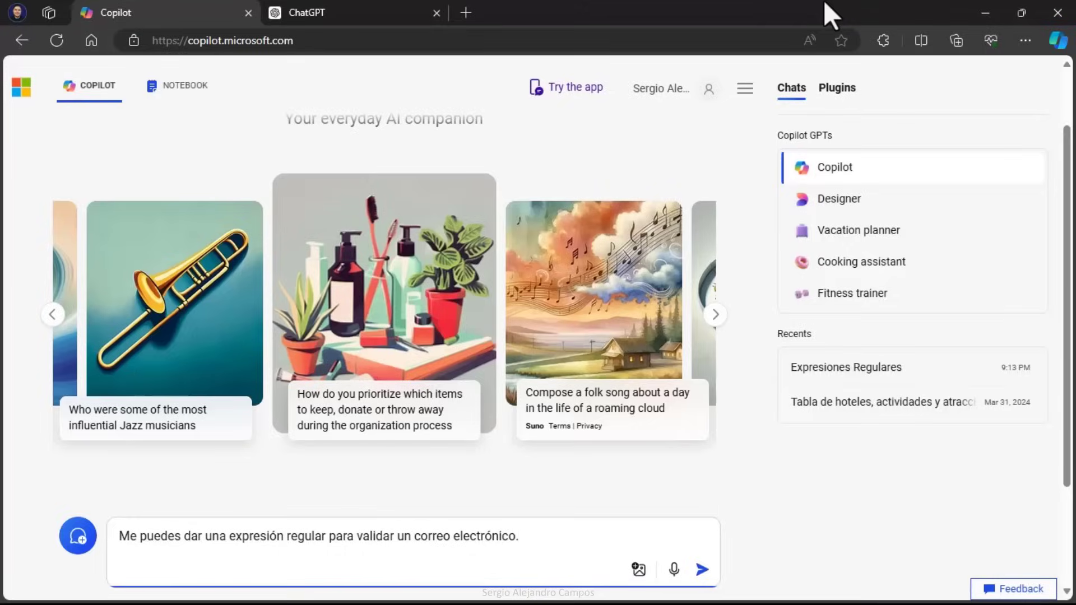
{"action": "key", "text": "Return"}
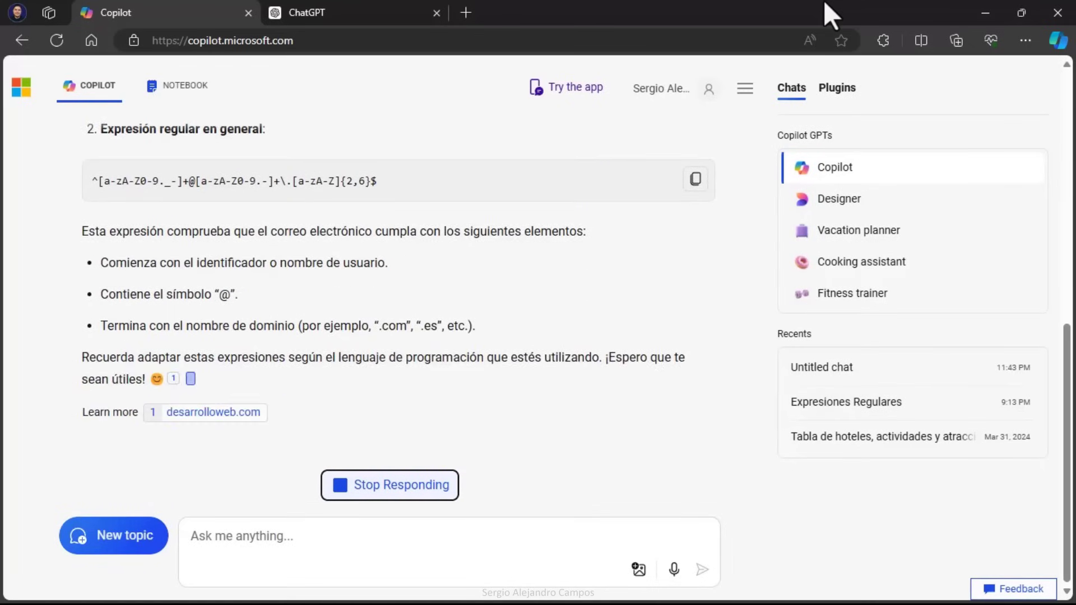
Locate and select the general email regex line in Copilot's answer
{"action": "left_click_drag", "start_coordinate": [88, 268], "coordinate": [163, 360]}
{"action": "left_click", "coordinate": [75, 240]}
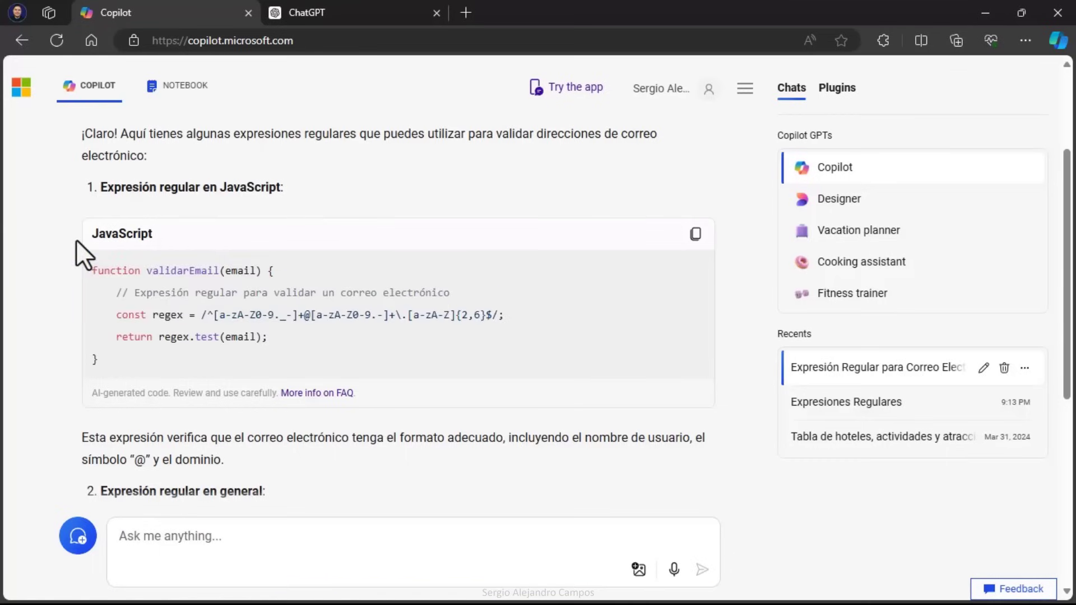
{"action": "scroll", "coordinate": [414, 304], "scroll_direction": "down", "scroll_amount": 4}
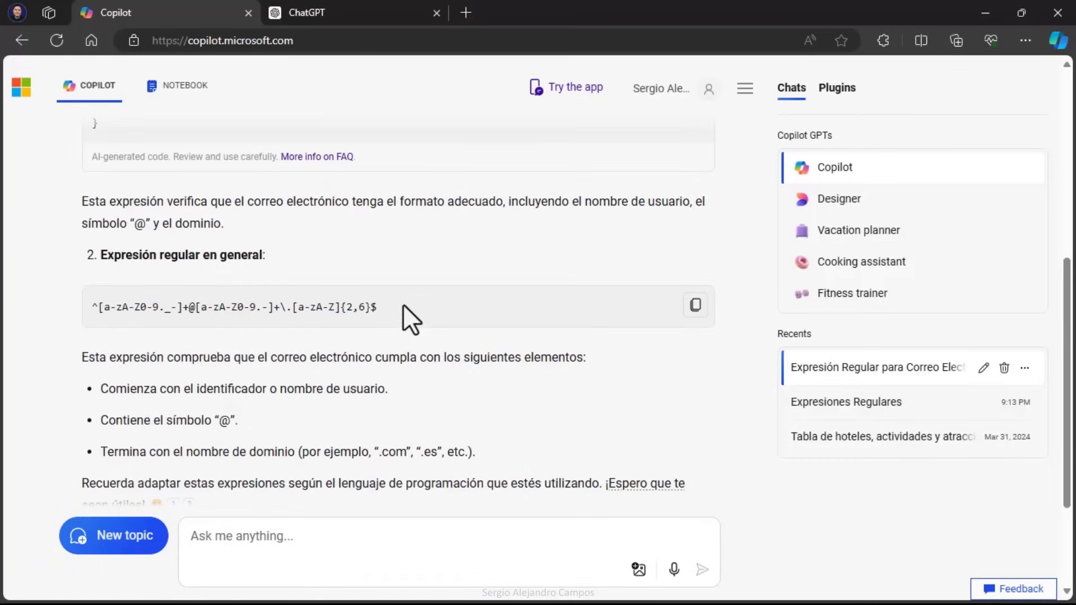
{"action": "triple_click", "coordinate": [360, 307]}
{"action": "left_click", "coordinate": [402, 311]}
Copy Copilot's general email pattern and start =REGEXTEST(A4 in Excel's B4
{"action": "left_click", "coordinate": [694, 310]}
{"action": "key", "text": "alt+Tab"}
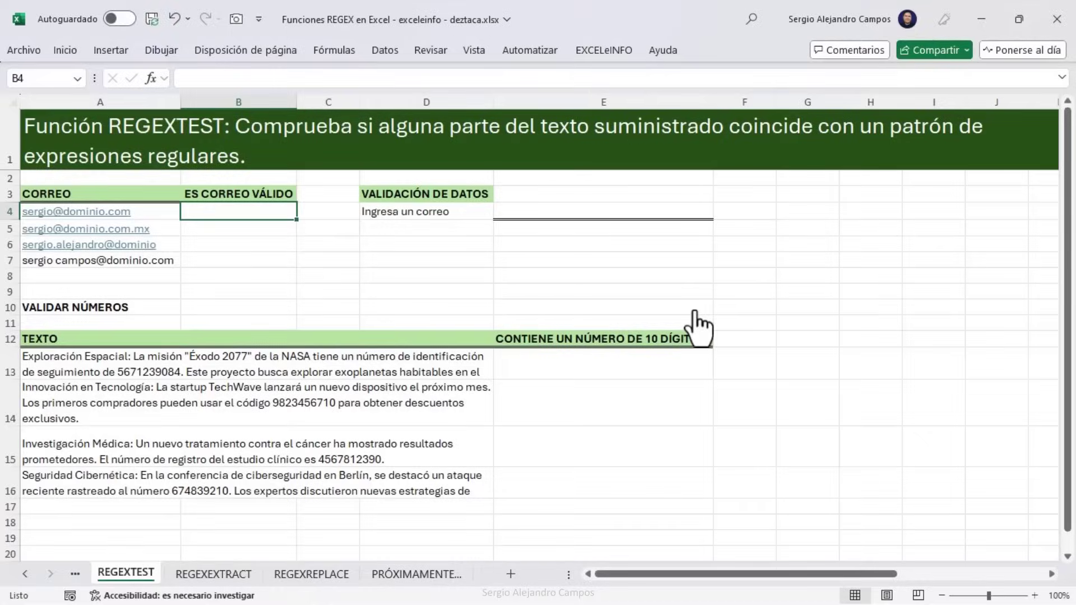
{"action": "type", "text": "=reg"}
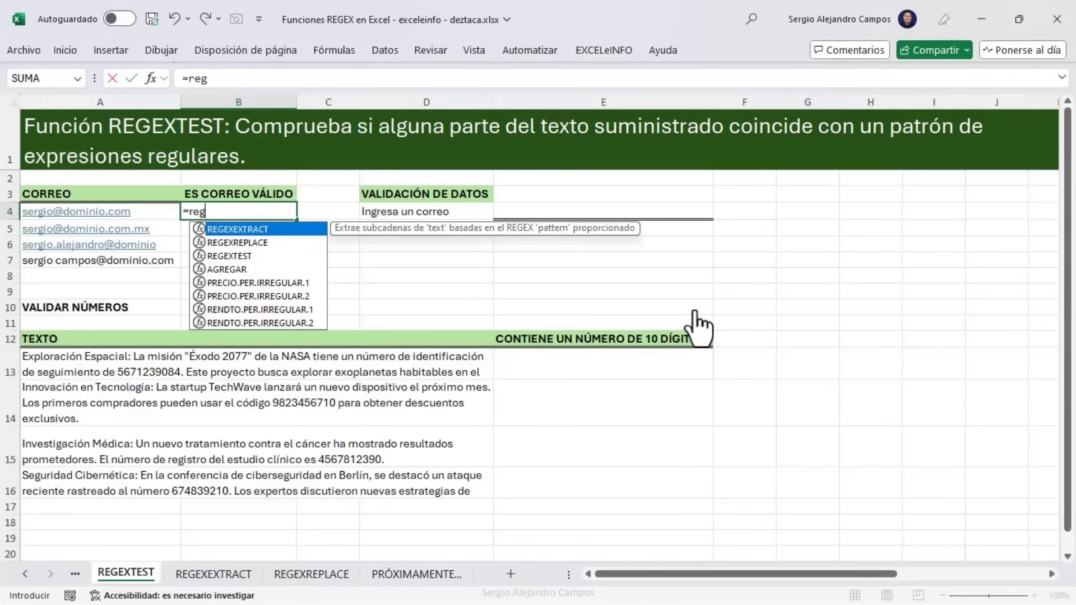
{"action": "key", "text": "Down"}
{"action": "key", "text": "Down"}
{"action": "key", "text": "Tab"}
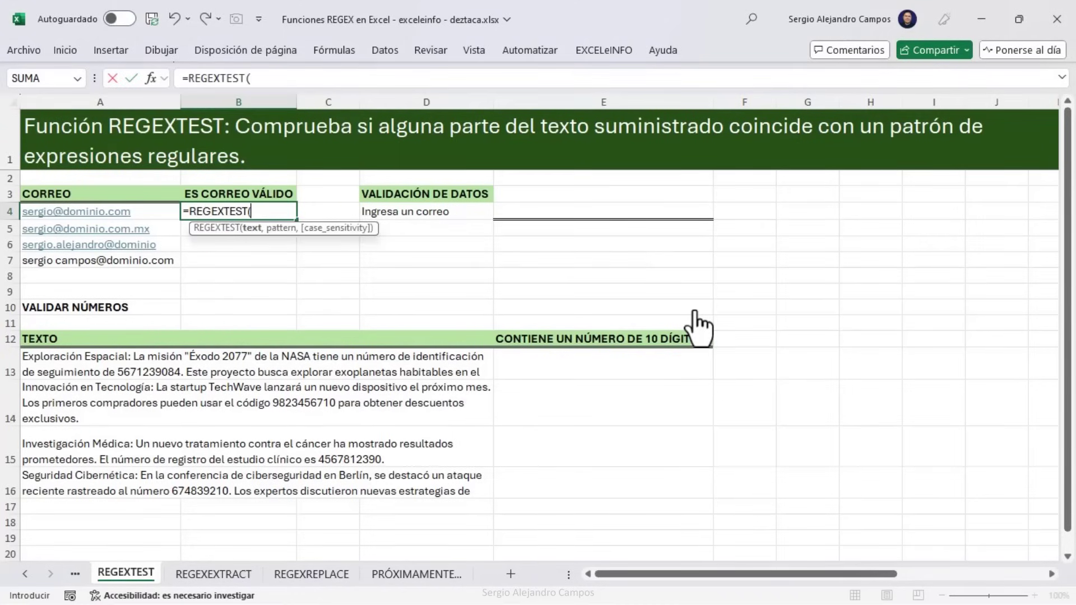
{"action": "key", "text": "Left"}
Paste the email pattern in quotes and finish B4's formula, which returns VERDADERO
{"action": "type", "text": ",\""}
{"action": "key", "text": "ctrl+v"}
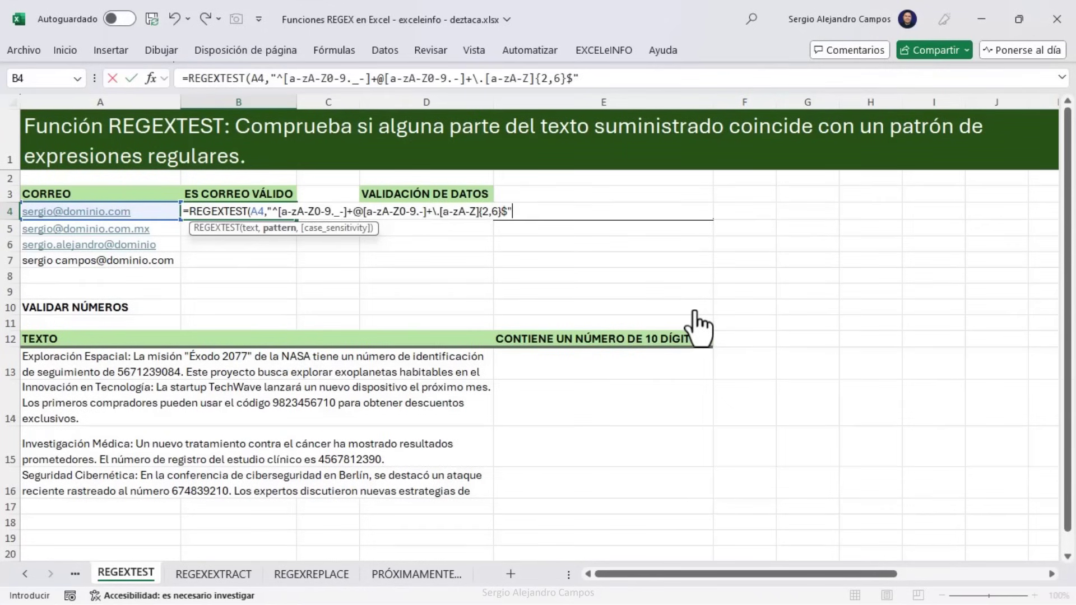
{"action": "type", "text": "\","}
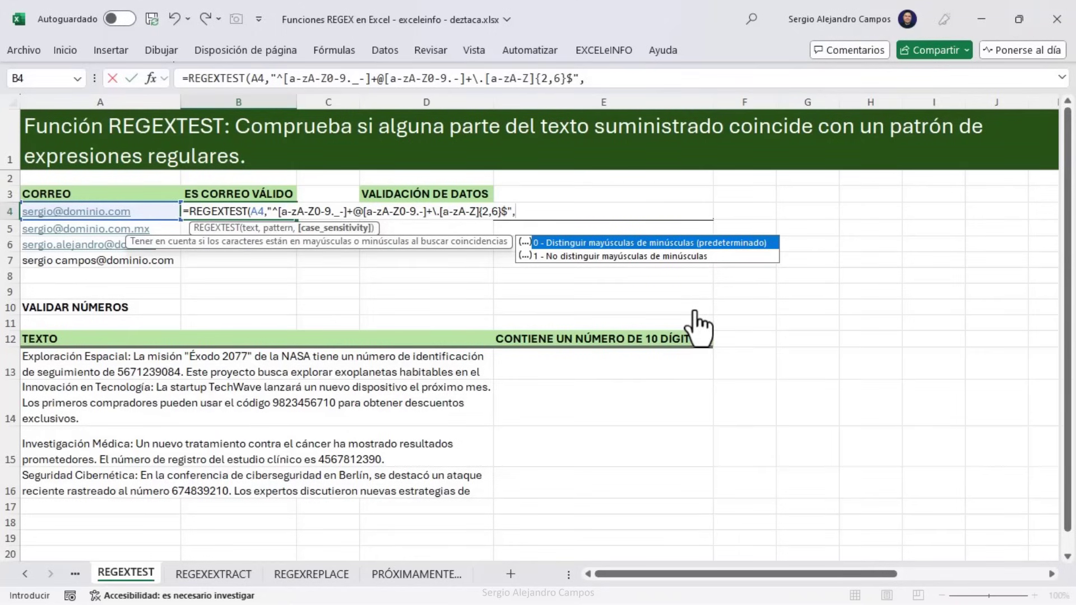
{"action": "key", "text": "BackSpace"}
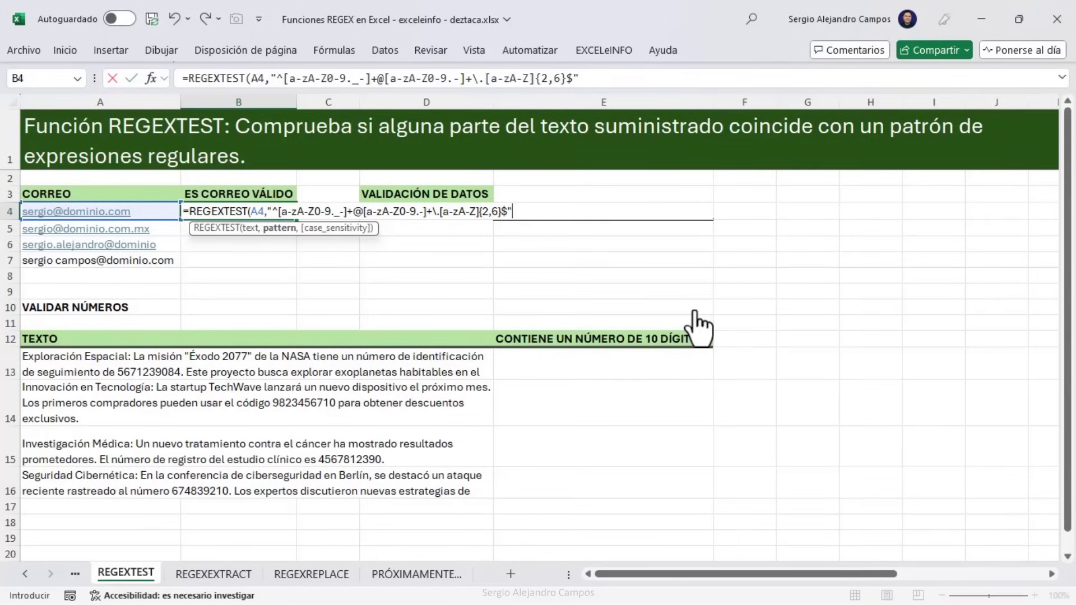
{"action": "key", "text": "Return"}
{"action": "key", "text": "Up"}
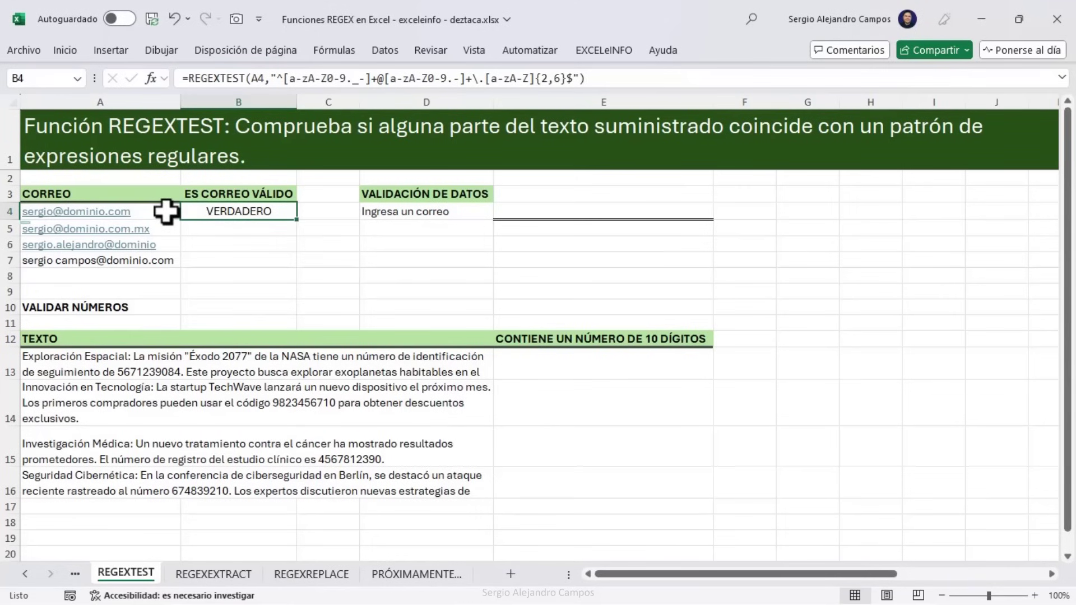
Fill B4's REGEXTEST formula down to row 7: VERDADERO, VERDADERO, FALSO, FALSO
{"action": "left_click_drag", "start_coordinate": [295, 220], "coordinate": [291, 268]}
{"action": "key", "text": "Left"}
{"action": "key", "text": "Down"}
{"action": "key", "text": "Up"}
{"action": "key", "text": "Down"}
{"action": "key", "text": "Down"}
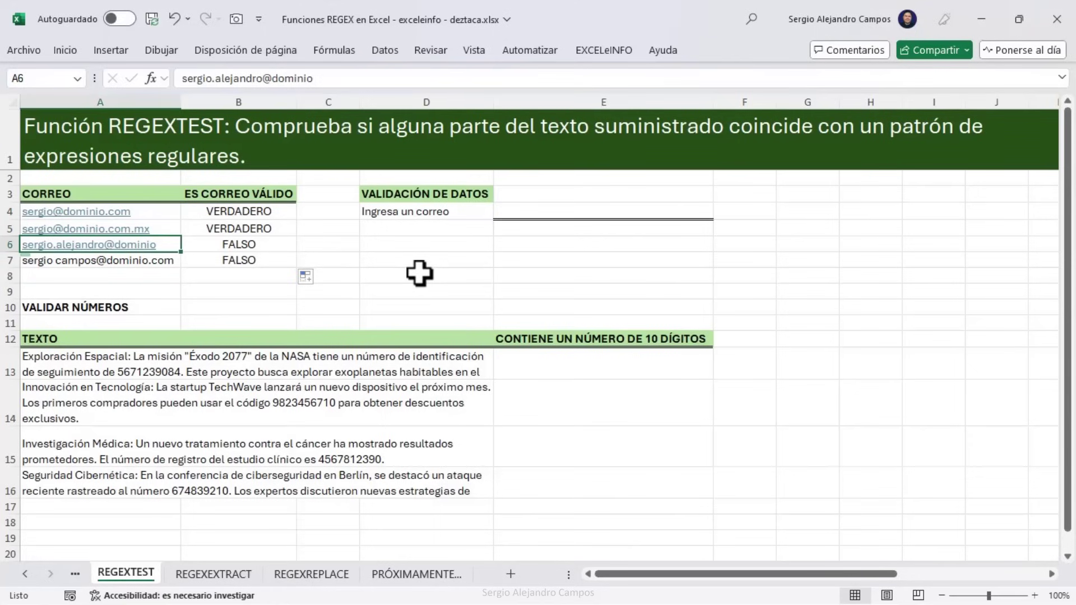
{"action": "key", "text": "Right"}
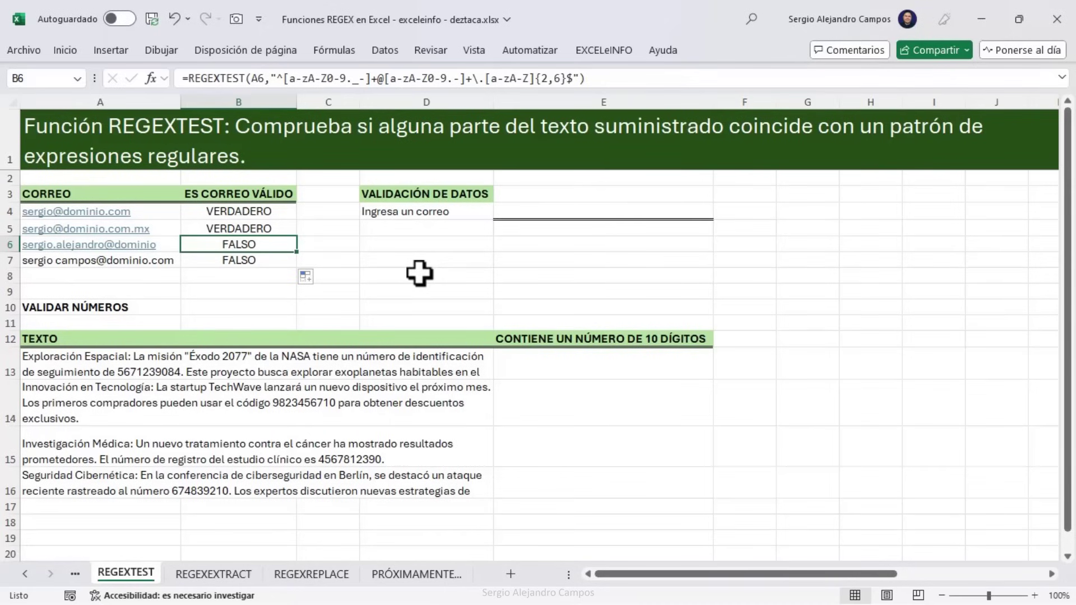
{"action": "key", "text": "Down"}
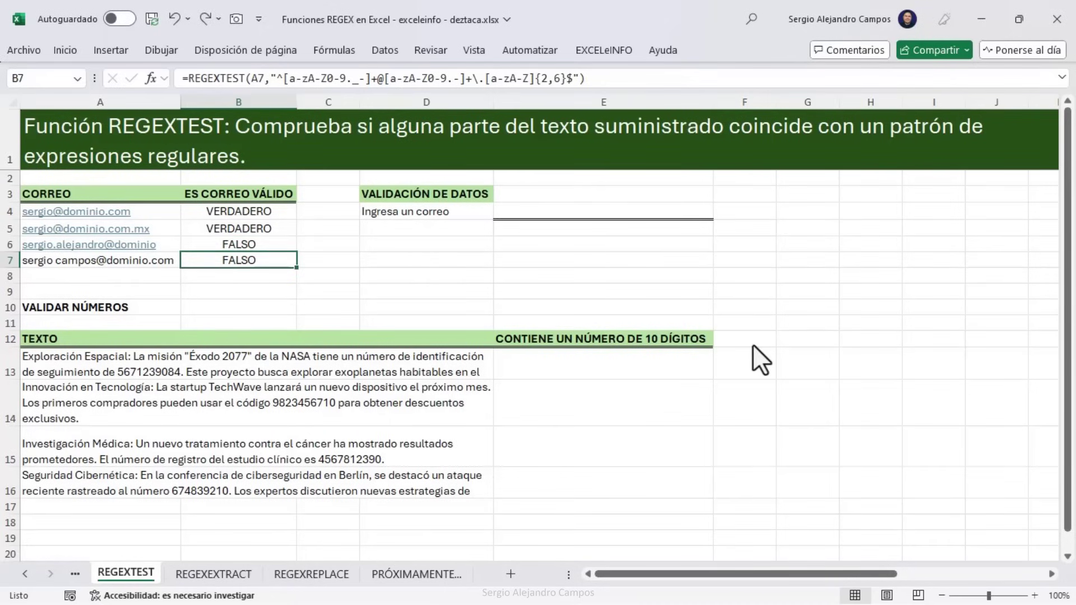
Move to cell E4 and discard the stray 'FSD' entry there
{"action": "key", "text": "Right"}
{"action": "key", "text": "Right"}
{"action": "key", "text": "Up"}
{"action": "key", "text": "Up"}
{"action": "key", "text": "Up"}
{"action": "key", "text": "Right"}
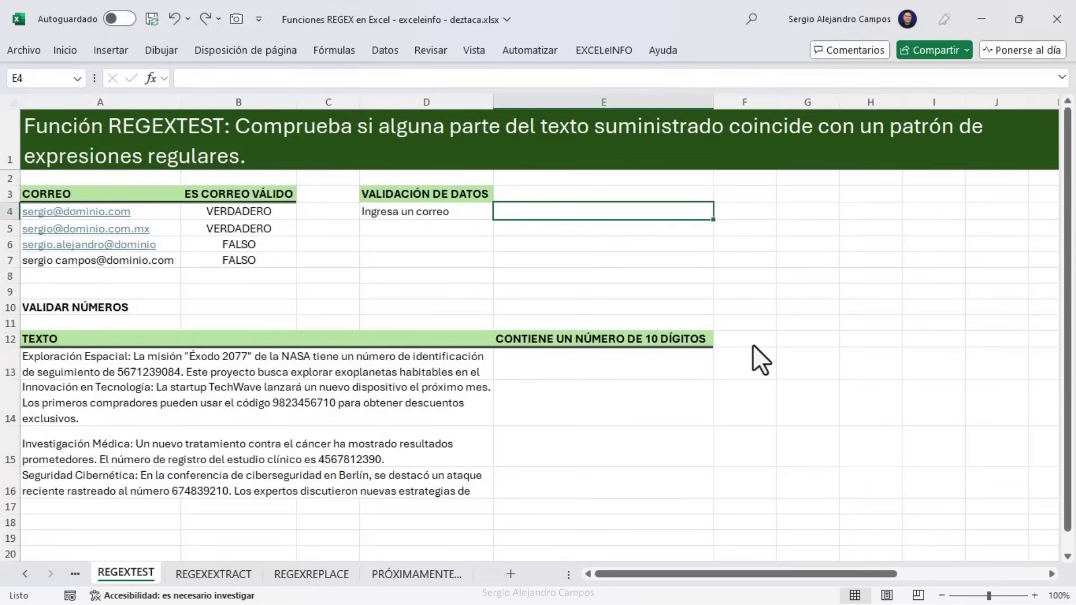
{"action": "type", "text": "FSD"}
{"action": "key", "text": "Escape"}
Copy the REGEXTEST email formula text from cell B4
{"action": "key", "text": "Left"}
{"action": "key", "text": "Left"}
{"action": "key", "text": "Left"}
{"action": "key", "text": "F2"}
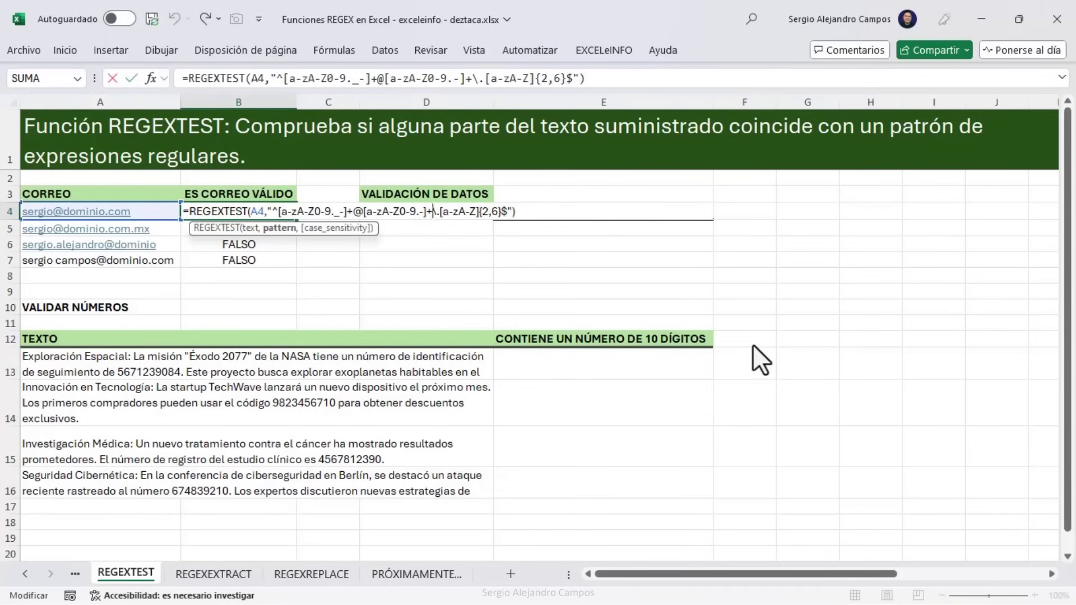
{"action": "key", "text": "ctrl+Return"}
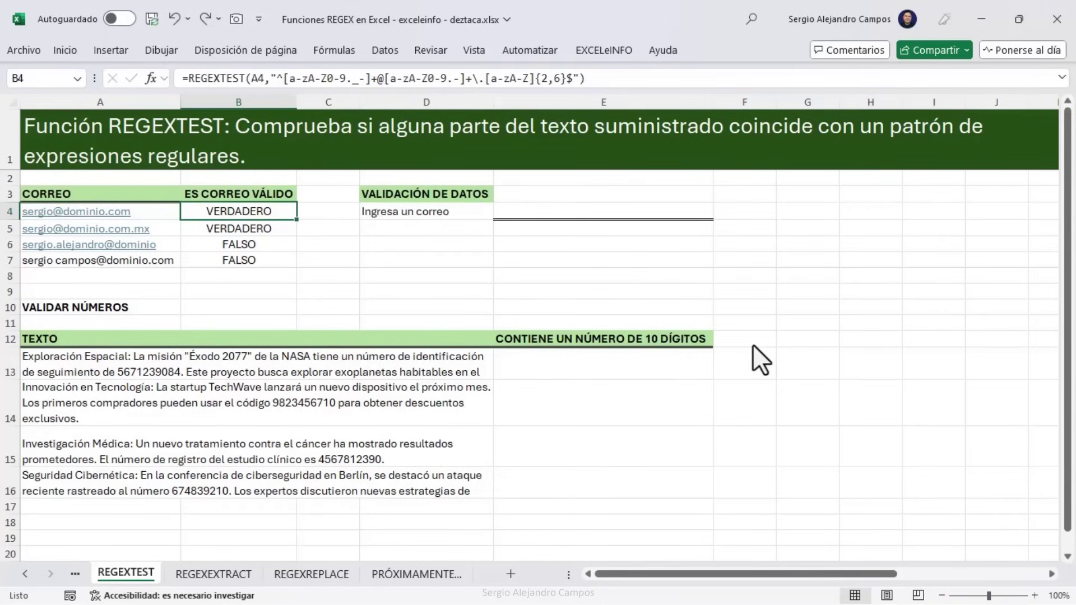
{"action": "key", "text": "F2"}
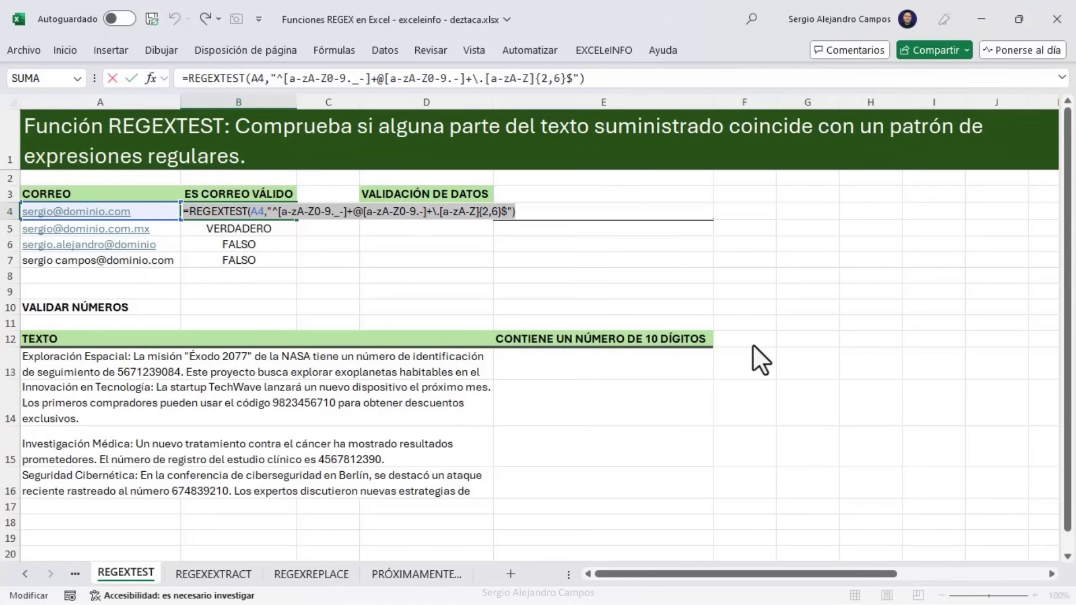
{"action": "key", "text": "Escape"}
Give E4 a custom validation rule using the pasted REGEXTEST formula pointed at E4
{"action": "left_click", "coordinate": [538, 207]}
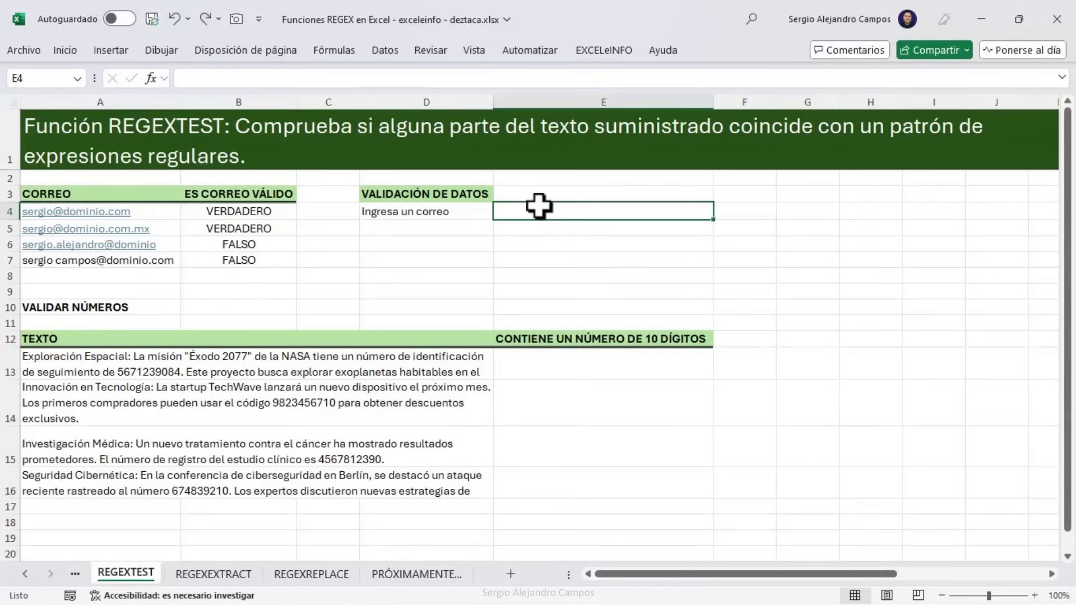
{"action": "left_click", "coordinate": [383, 52]}
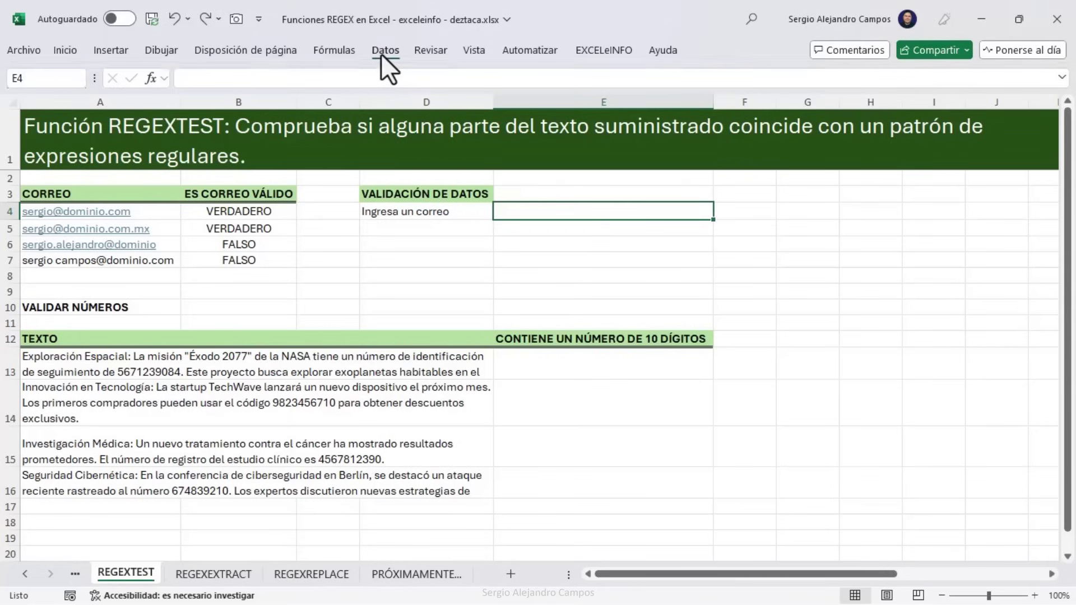
{"action": "left_click", "coordinate": [729, 118]}
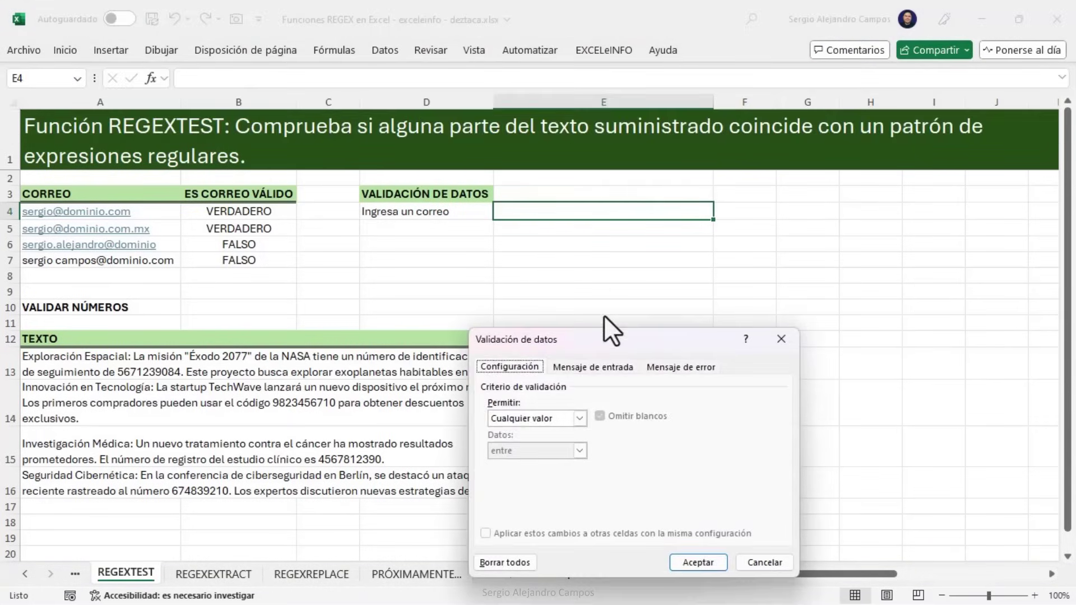
{"action": "left_click", "coordinate": [536, 420]}
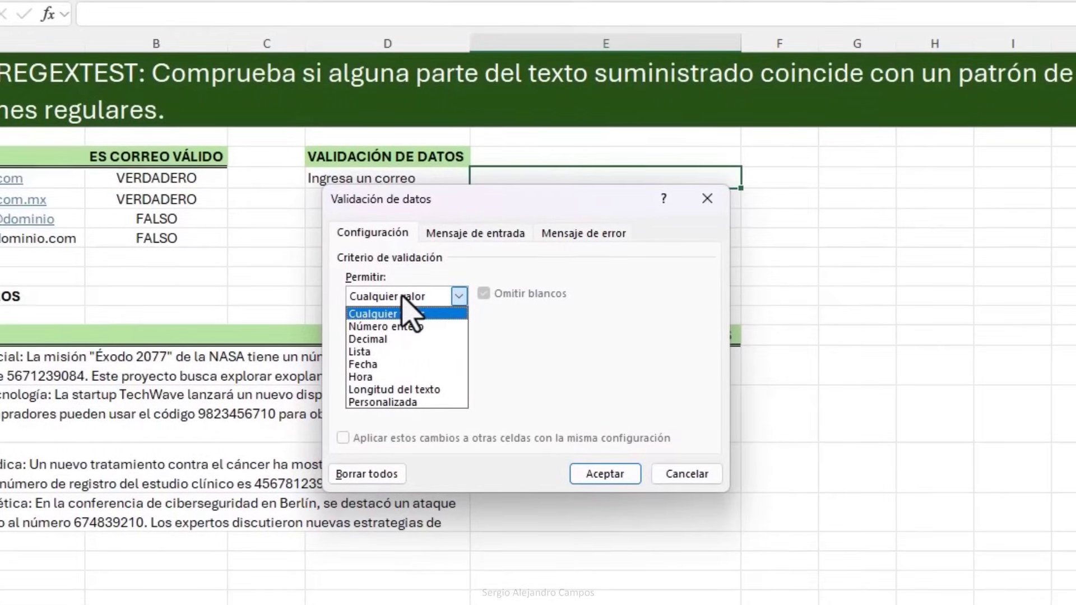
{"action": "left_click", "coordinate": [392, 401]}
{"action": "left_click", "coordinate": [429, 375]}
{"action": "key", "text": "ctrl+v"}
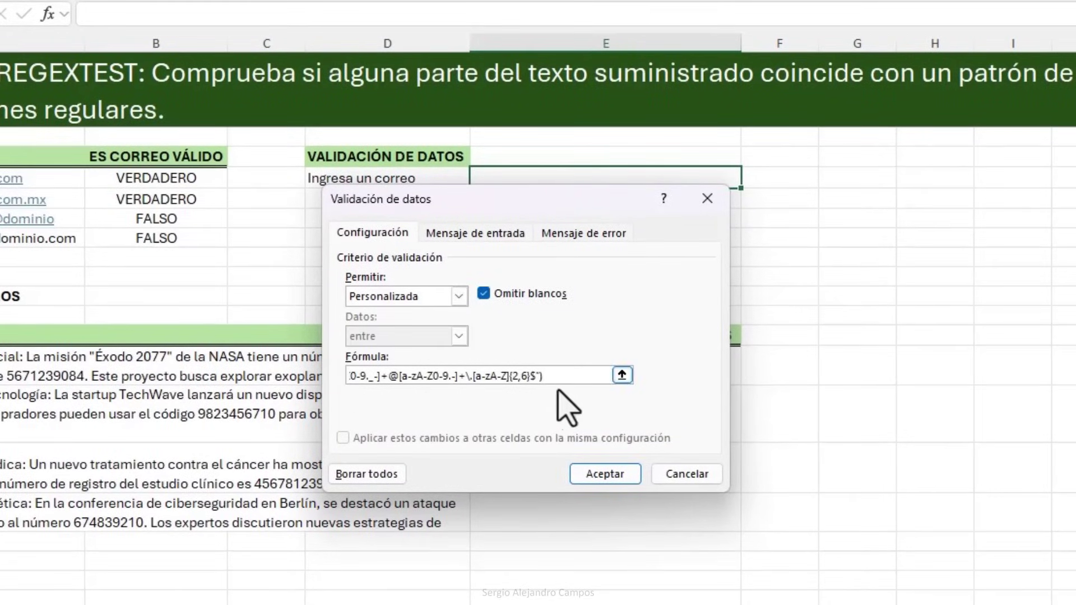
{"action": "left_click", "coordinate": [430, 377]}
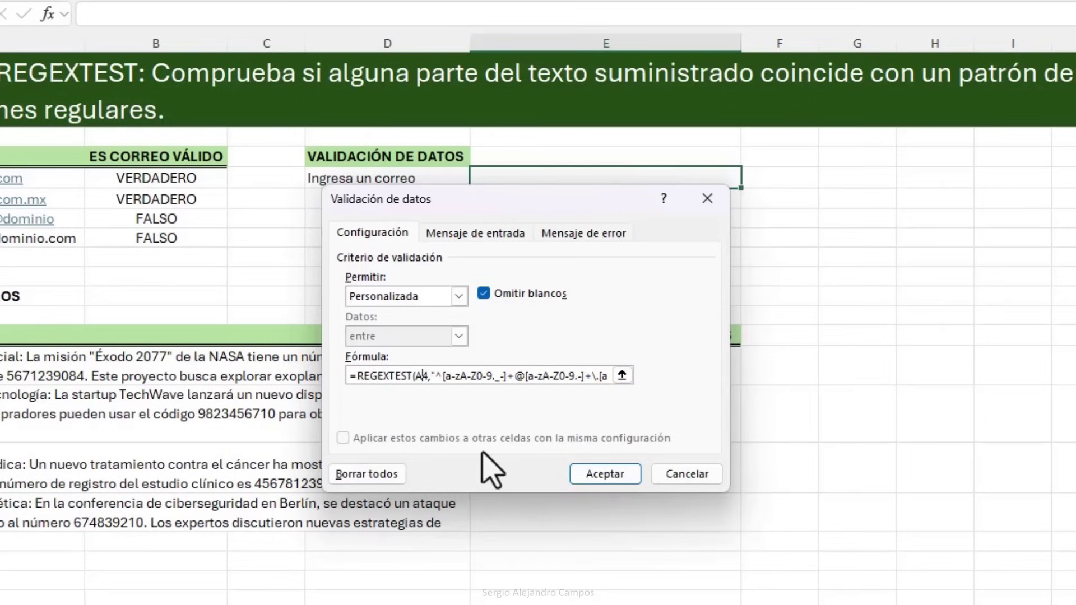
{"action": "key", "text": "BackSpace"}
{"action": "key", "text": "BackSpace"}
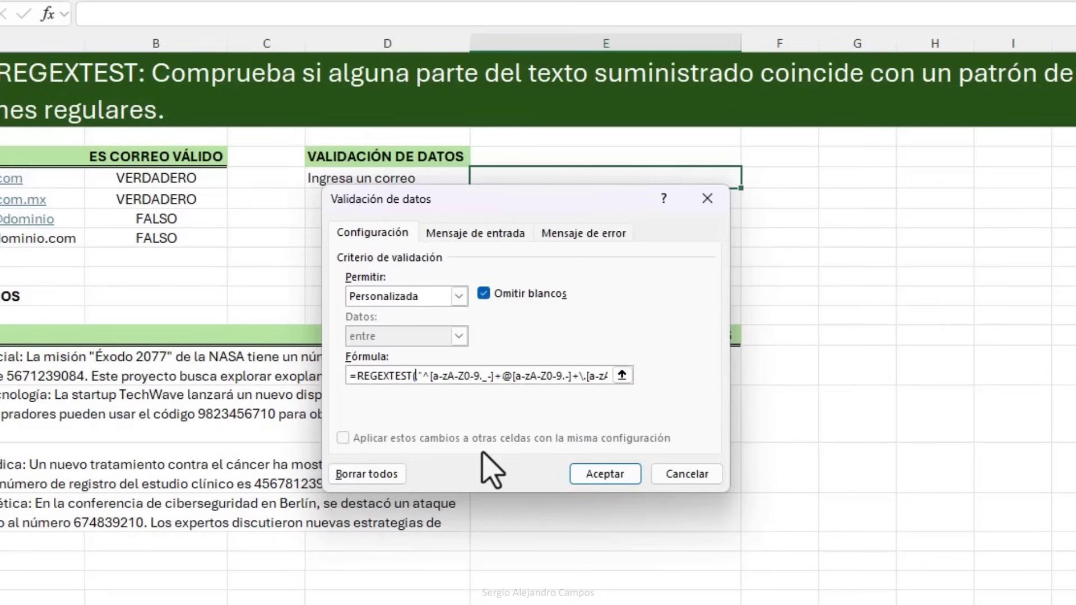
{"action": "left_click_drag", "start_coordinate": [546, 196], "coordinate": [528, 233]}
{"action": "left_click", "coordinate": [555, 178]}
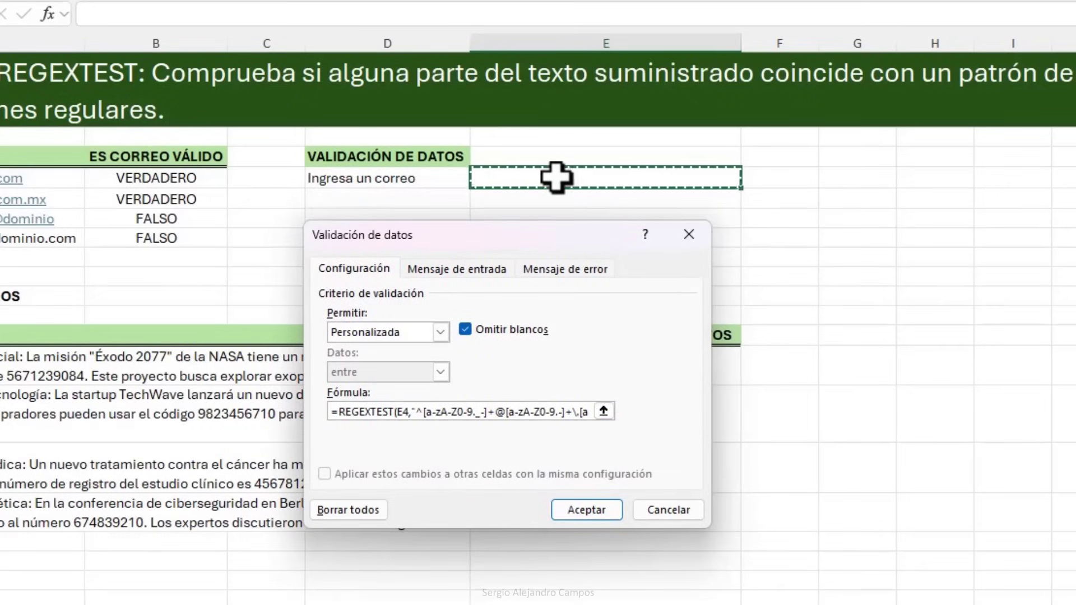
Set the error alert 'Error de email' with message 'El email no es válido.' and confirm
{"action": "left_click", "coordinate": [566, 269]}
{"action": "left_click", "coordinate": [568, 359]}
{"action": "type", "text": "Error de email"}
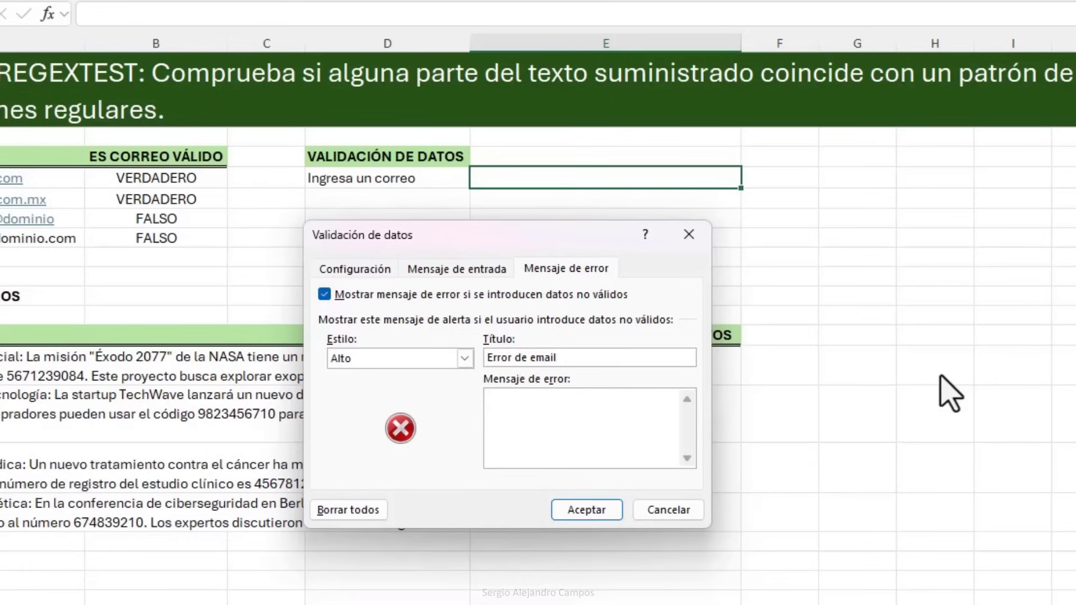
{"action": "key", "text": "ctrl+v"}
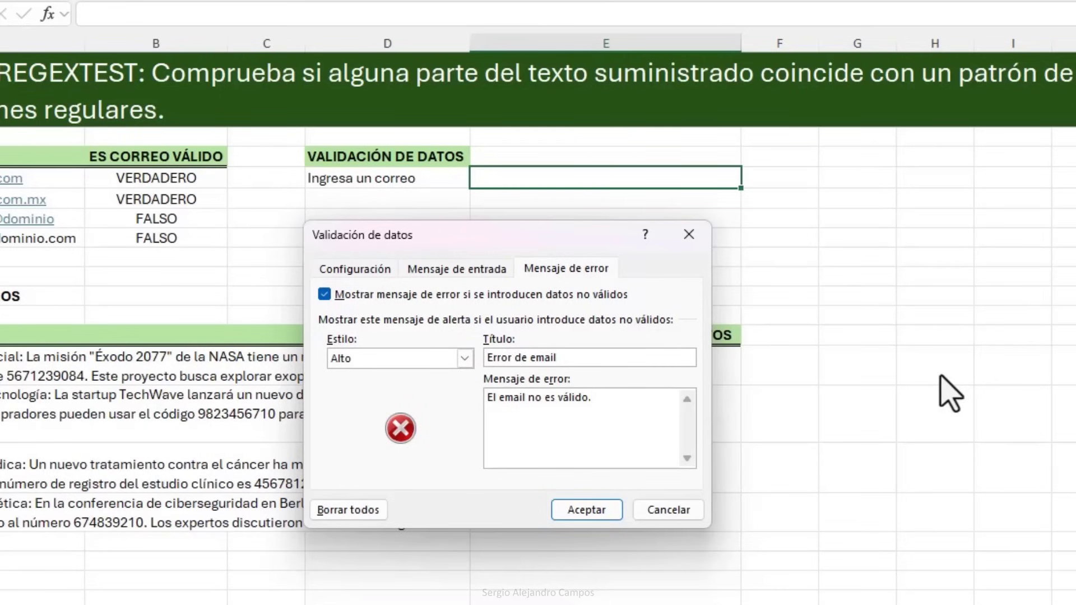
{"action": "left_click", "coordinate": [586, 509]}
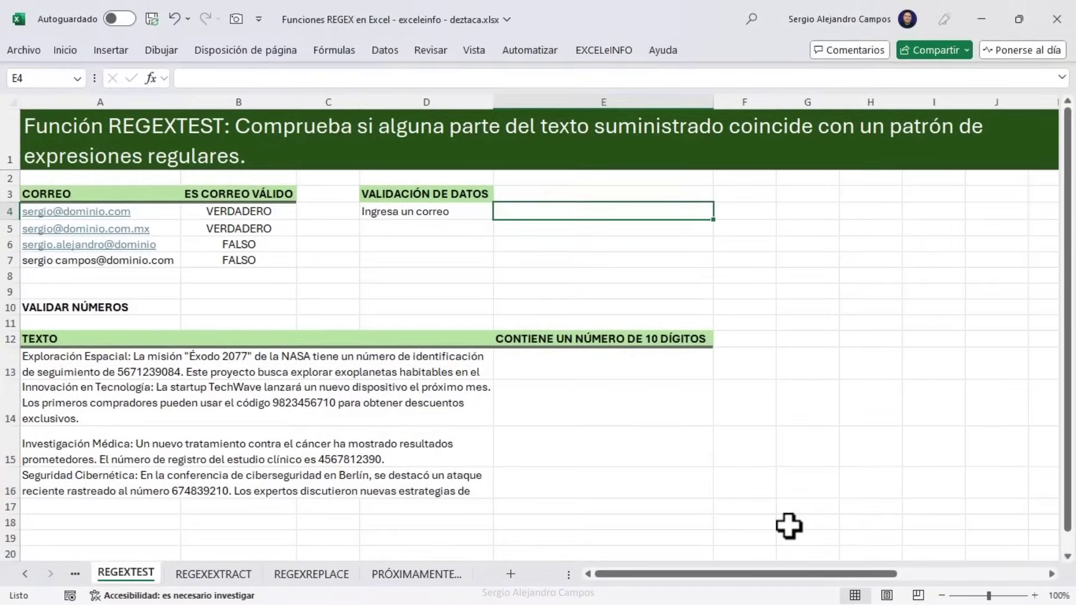
Test E4: an incomplete address is rejected, then a complete sample email is accepted
{"action": "type", "text": "sergio"}
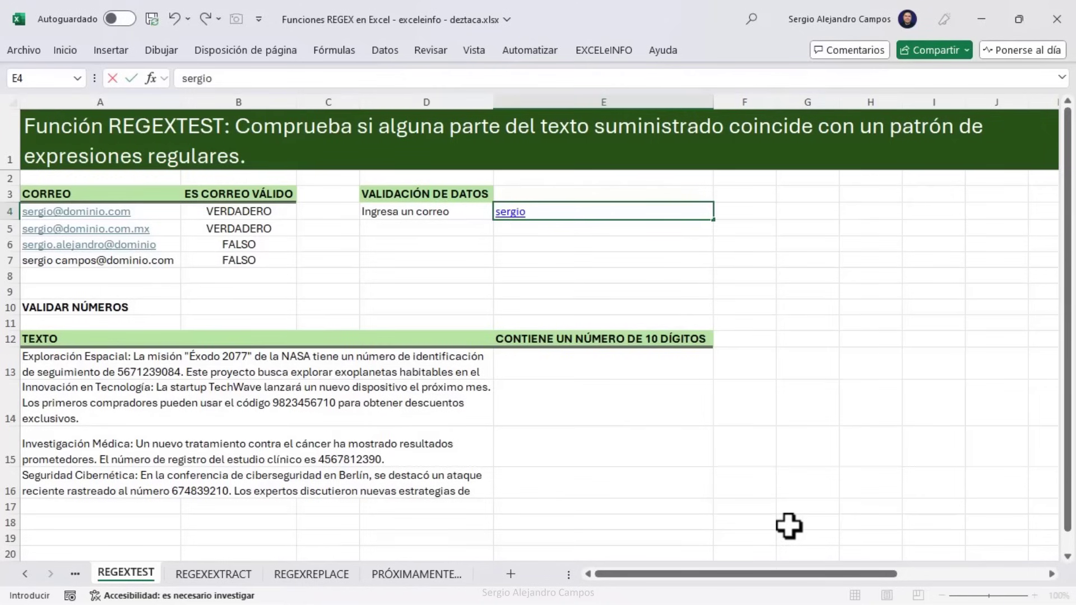
{"action": "key", "text": "Return"}
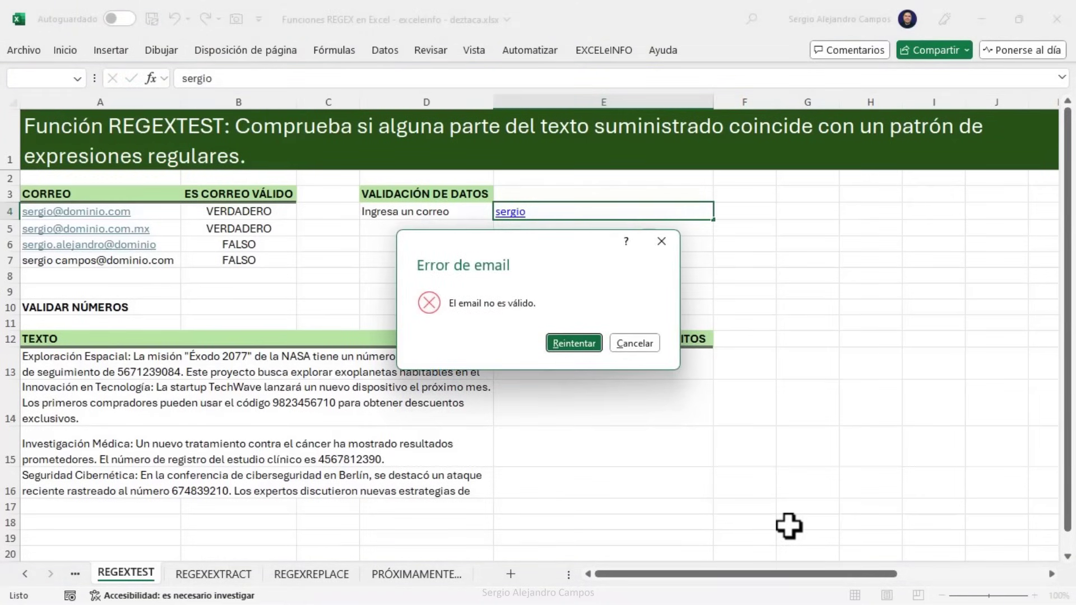
{"action": "key", "text": "Escape"}
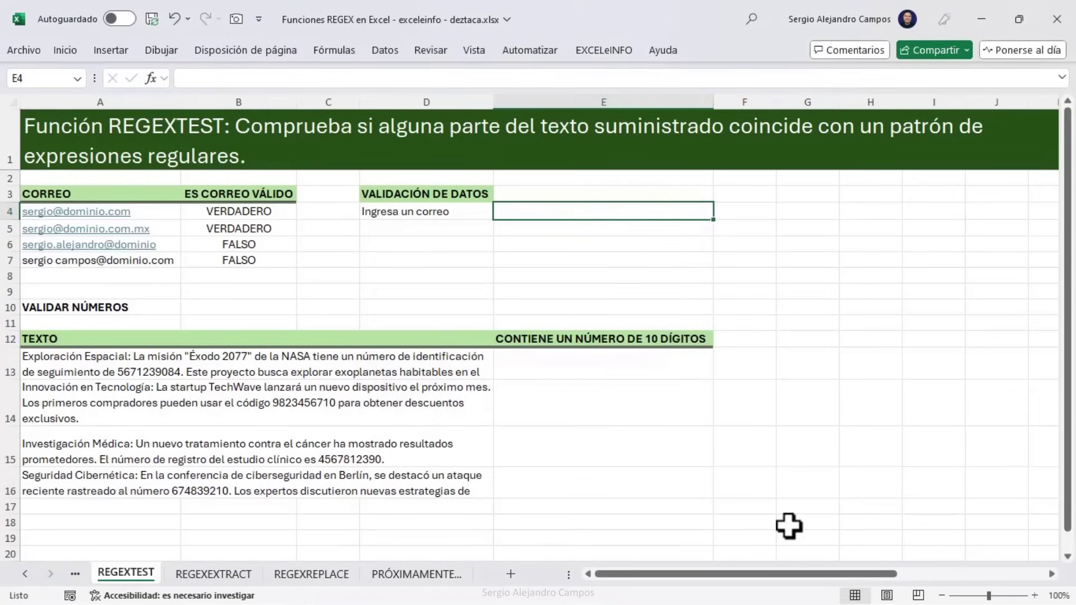
{"action": "type", "text": "sergio@dom"}
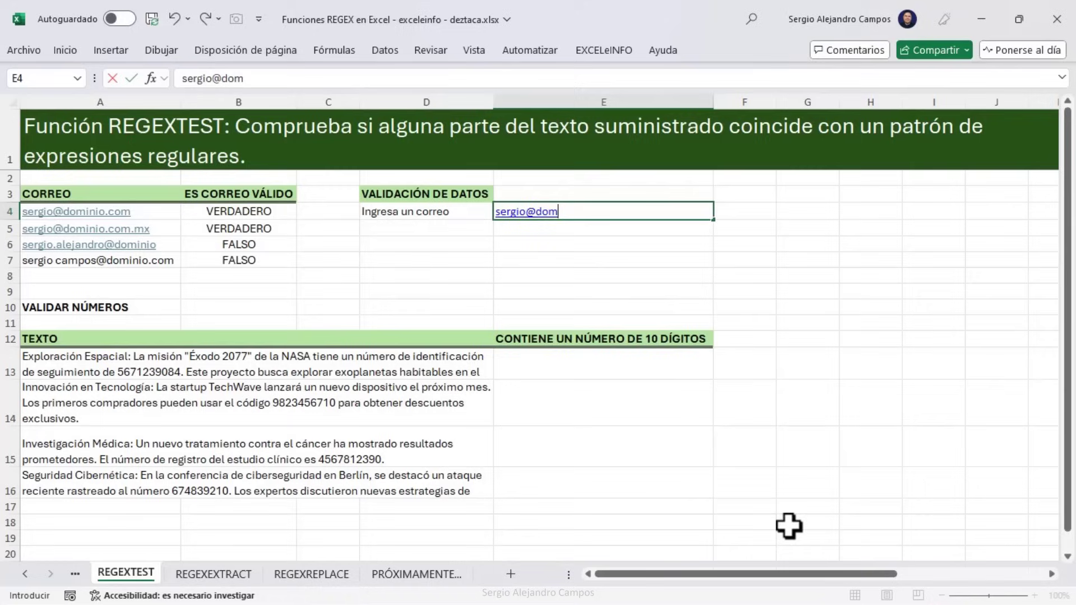
{"action": "type", "text": "inio.com"}
{"action": "key", "text": "Return"}
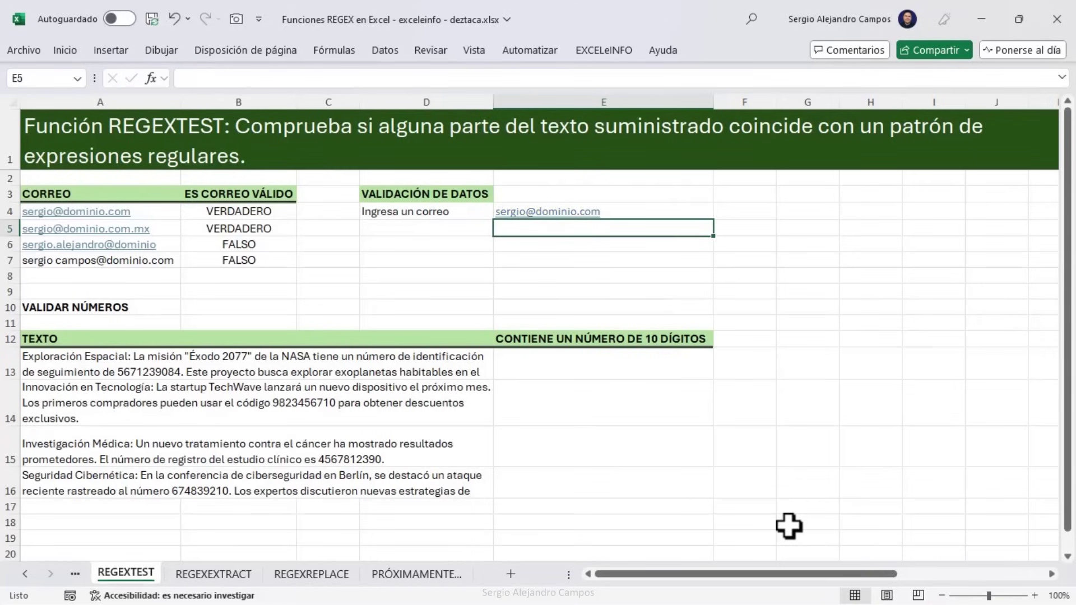
Review B4's REGEXTEST formula result, then select cell A13
{"action": "key", "text": "Up"}
{"action": "key", "text": "Left"}
{"action": "key", "text": "Left"}
{"action": "key", "text": "Left"}
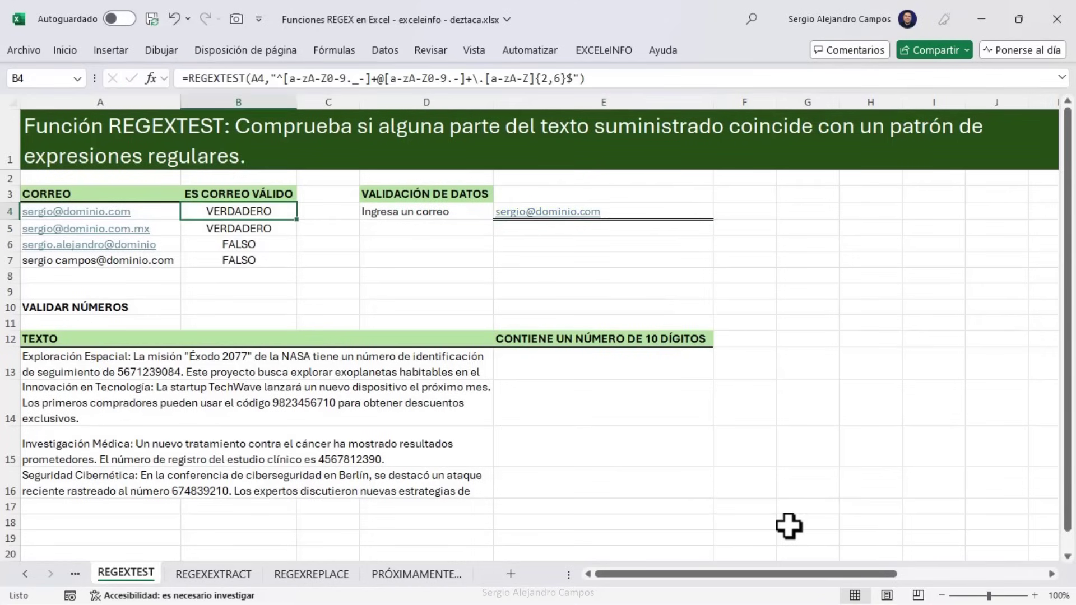
{"action": "key", "text": "F2"}
{"action": "key", "text": "shift+Home"}
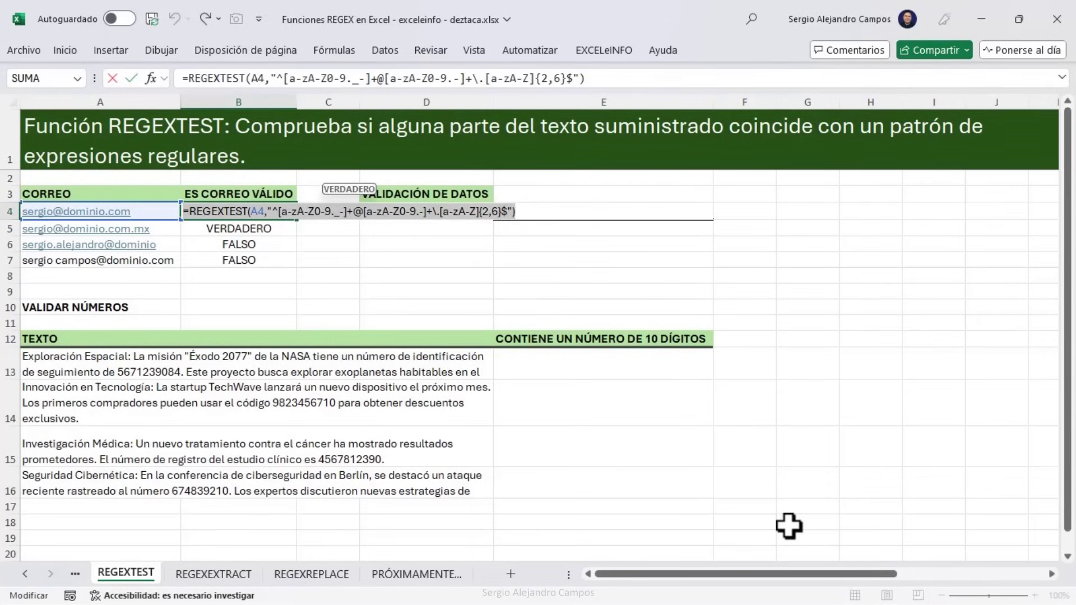
{"action": "key", "text": "End"}
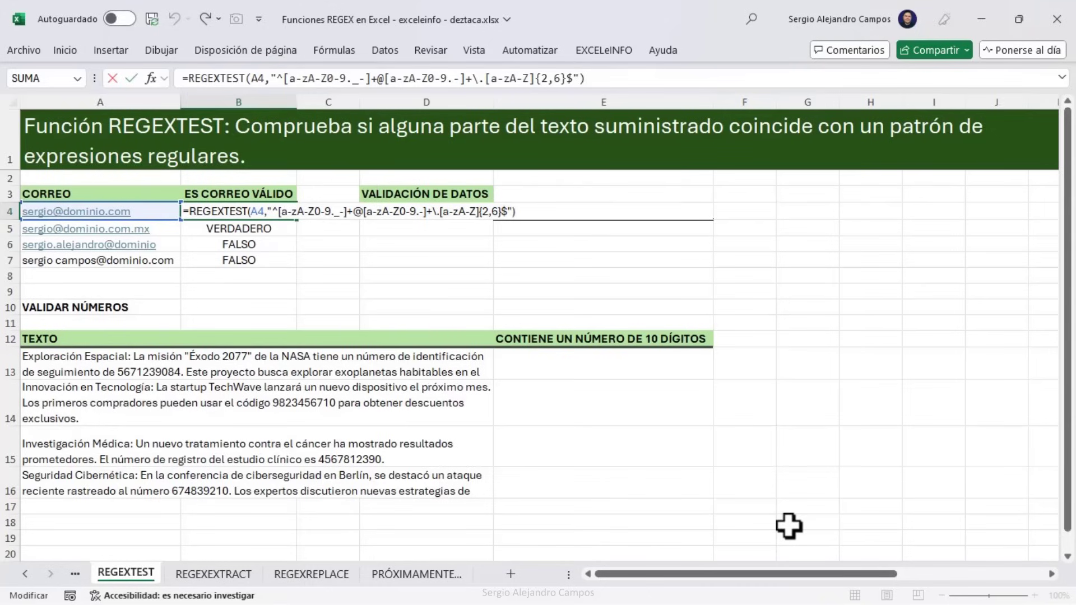
{"action": "key", "text": "Tab"}
{"action": "key", "text": "Right"}
{"action": "key", "text": "Right"}
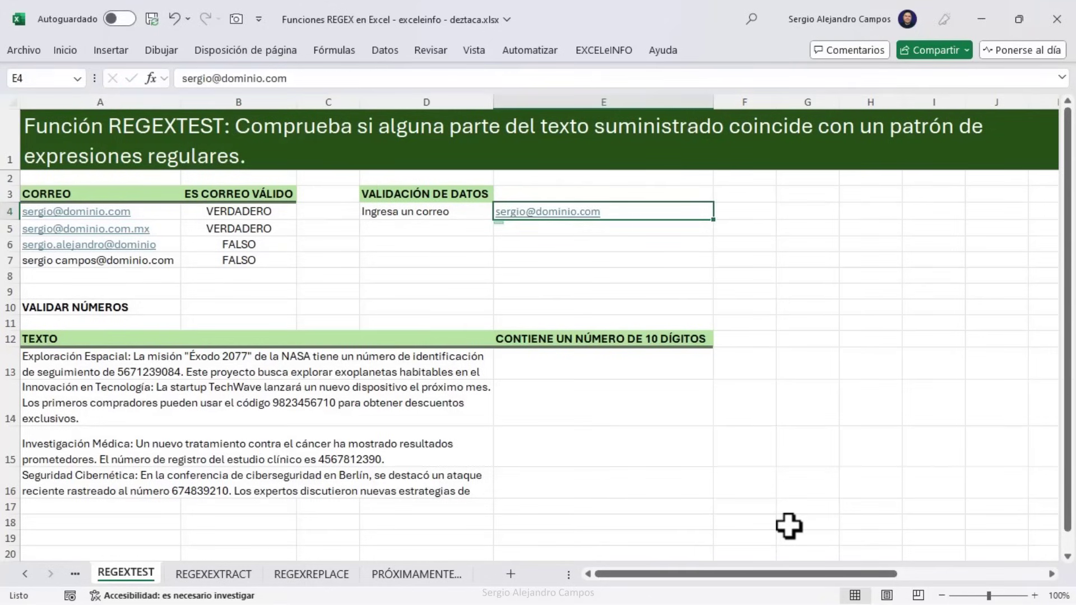
{"action": "key", "text": "Down"}
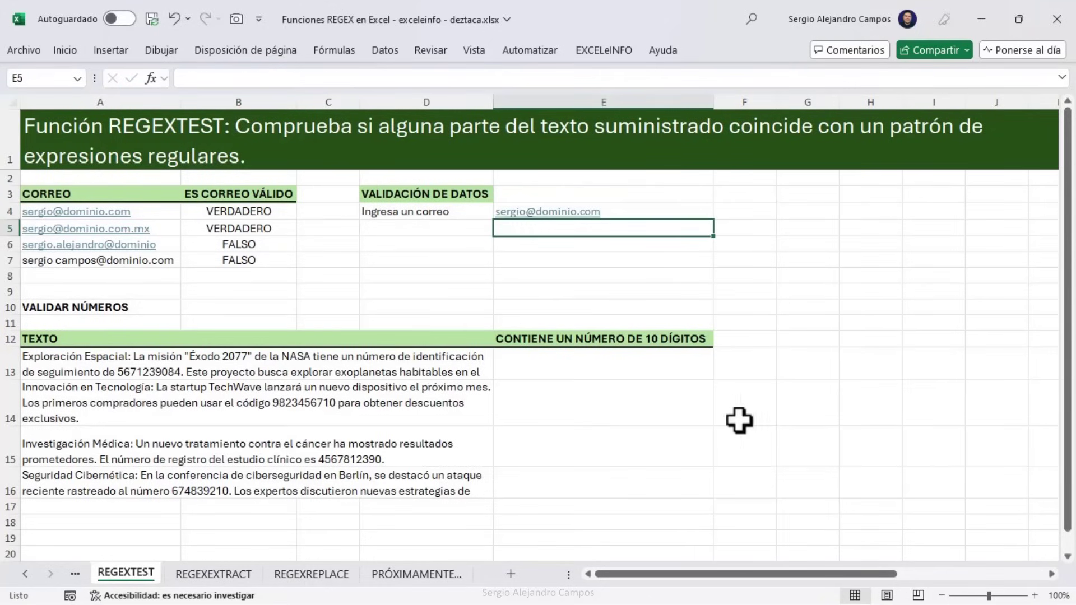
{"action": "left_click", "coordinate": [144, 358]}
{"action": "key", "text": "F2"}
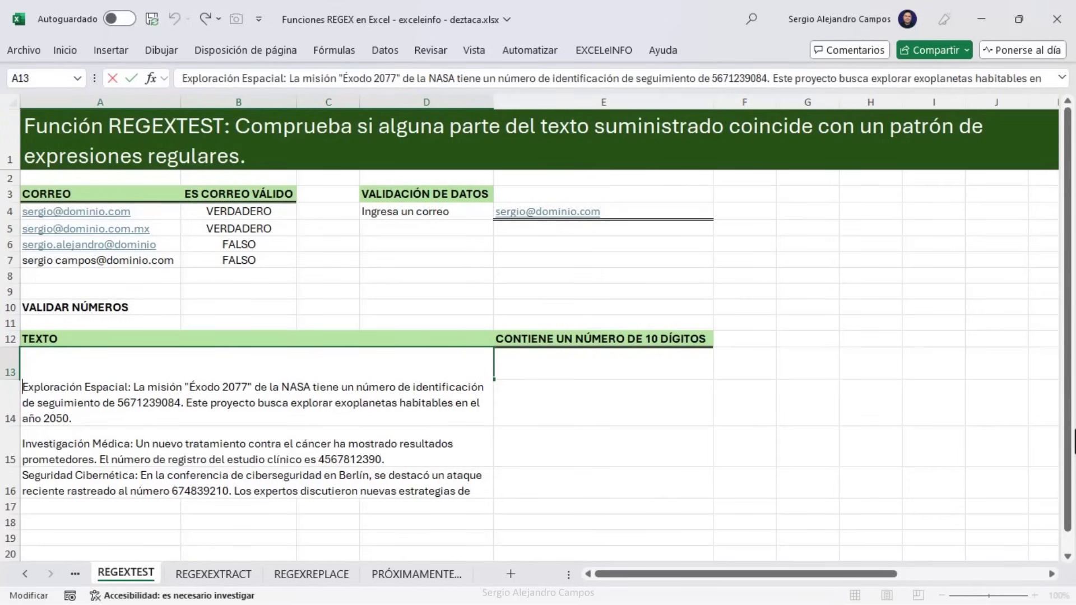
{"action": "key", "text": "Right"}
{"action": "key", "text": "Right"}
{"action": "key", "text": "Right"}
{"action": "key", "text": "Right"}
{"action": "key", "text": "Right"}
{"action": "key", "text": "Right"}
{"action": "key", "text": "Down"}
{"action": "key", "text": "Right"}
{"action": "key", "text": "Right"}
{"action": "key", "text": "Right"}
{"action": "key", "text": "Right"}
{"action": "key", "text": "Right"}
{"action": "key", "text": "Right"}
{"action": "key", "text": "Right"}
{"action": "key", "text": "Right"}
{"action": "key", "text": "Right"}
{"action": "key", "text": "Right"}
{"action": "key", "text": "Right"}
{"action": "key", "text": "Right"}
{"action": "key", "text": "Right"}
{"action": "key", "text": "shift+Right"}
{"action": "key", "text": "shift+Right"}
{"action": "key", "text": "shift+Right"}
{"action": "key", "text": "shift+Right"}
{"action": "key", "text": "shift+Right"}
{"action": "key", "text": "shift+Right"}
{"action": "key", "text": "shift+Right"}
{"action": "key", "text": "shift+Right"}
{"action": "key", "text": "shift+Right"}
{"action": "key", "text": "shift+Right"}
{"action": "key", "text": "shift+Right"}
{"action": "key", "text": "shift+Right"}
{"action": "key", "text": "shift+Right"}
{"action": "key", "text": "shift+Left"}
{"action": "key", "text": "shift+Left"}
{"action": "key", "text": "shift+Left"}
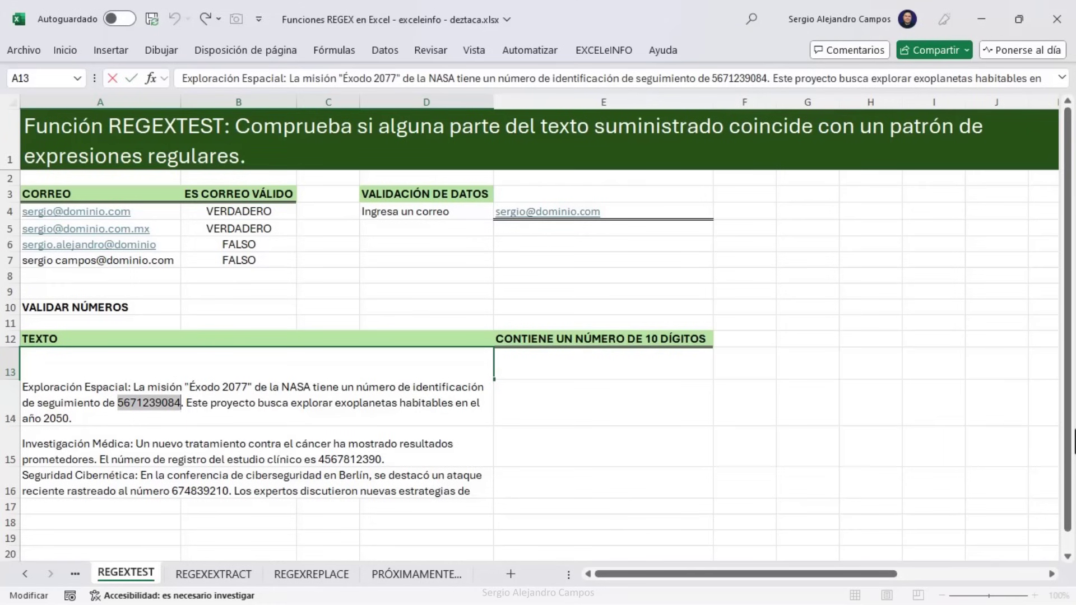
{"action": "key", "text": "Return"}
{"action": "key", "text": "F2"}
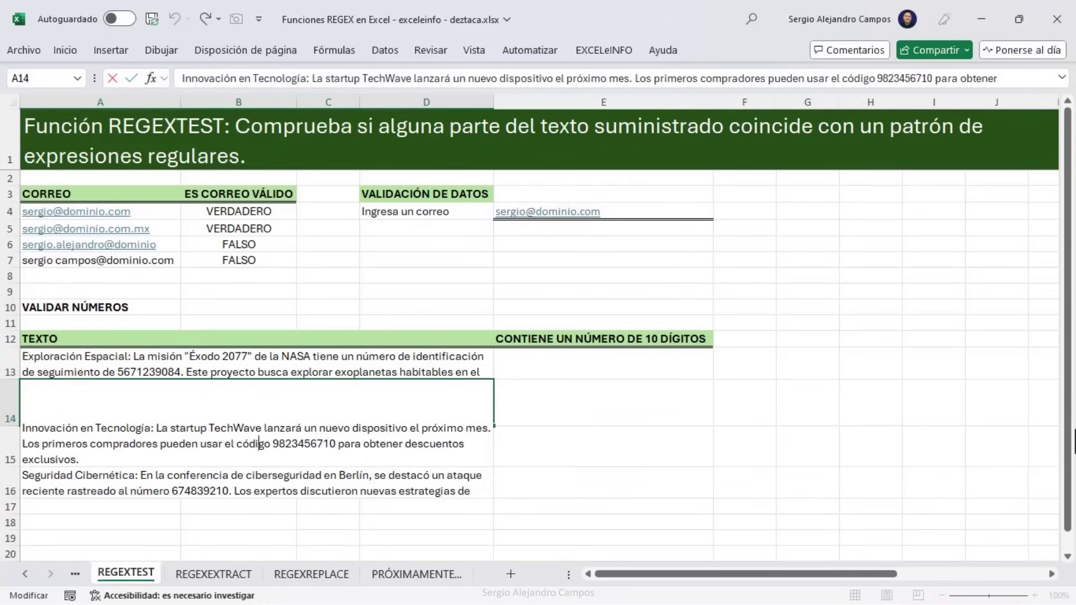
{"action": "key", "text": "Right"}
{"action": "key", "text": "Right"}
{"action": "key", "text": "Right"}
{"action": "key", "text": "shift+Right"}
{"action": "key", "text": "shift+Right"}
{"action": "key", "text": "shift+Right"}
{"action": "key", "text": "shift+Right"}
{"action": "key", "text": "shift+Right"}
{"action": "key", "text": "shift+Right"}
{"action": "key", "text": "shift+Right"}
{"action": "key", "text": "shift+Right"}
{"action": "key", "text": "shift+Right"}
{"action": "key", "text": "shift+Right"}
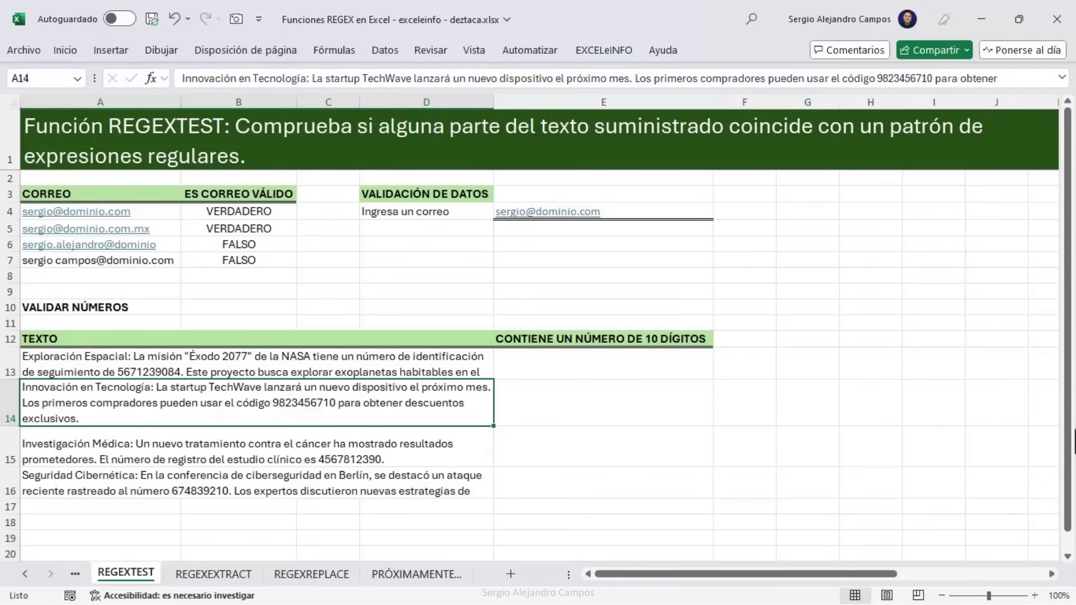
{"action": "key", "text": "Return"}
{"action": "key", "text": "F2"}
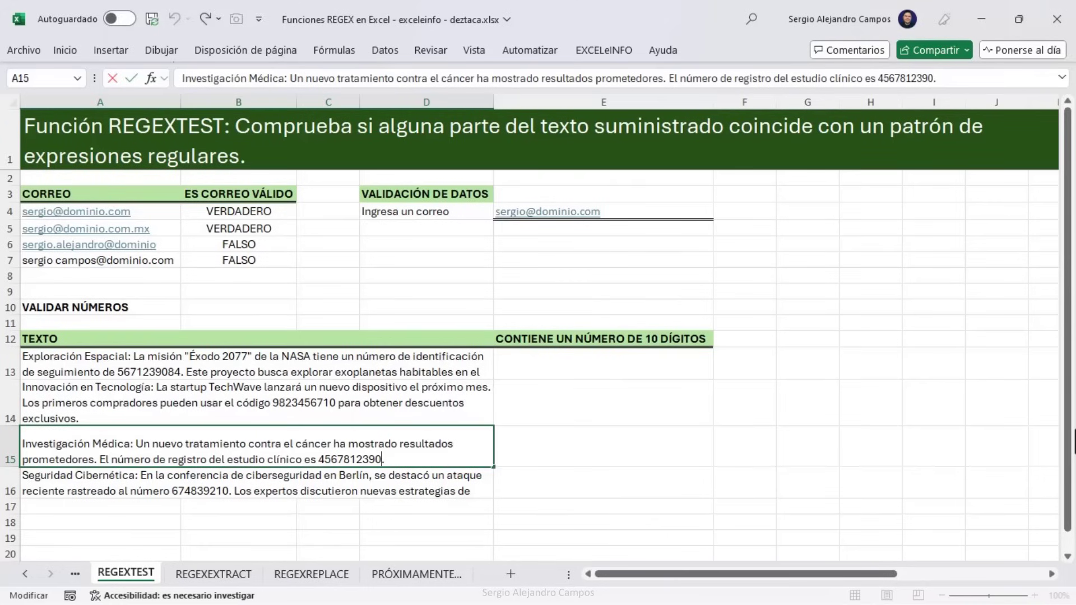
{"action": "key", "text": "Escape"}
{"action": "key", "text": "Down"}
{"action": "key", "text": "F2"}
{"action": "key", "text": "Up"}
{"action": "key", "text": "ctrl+Right"}
{"action": "key", "text": "ctrl+Right"}
{"action": "key", "text": "ctrl+Right"}
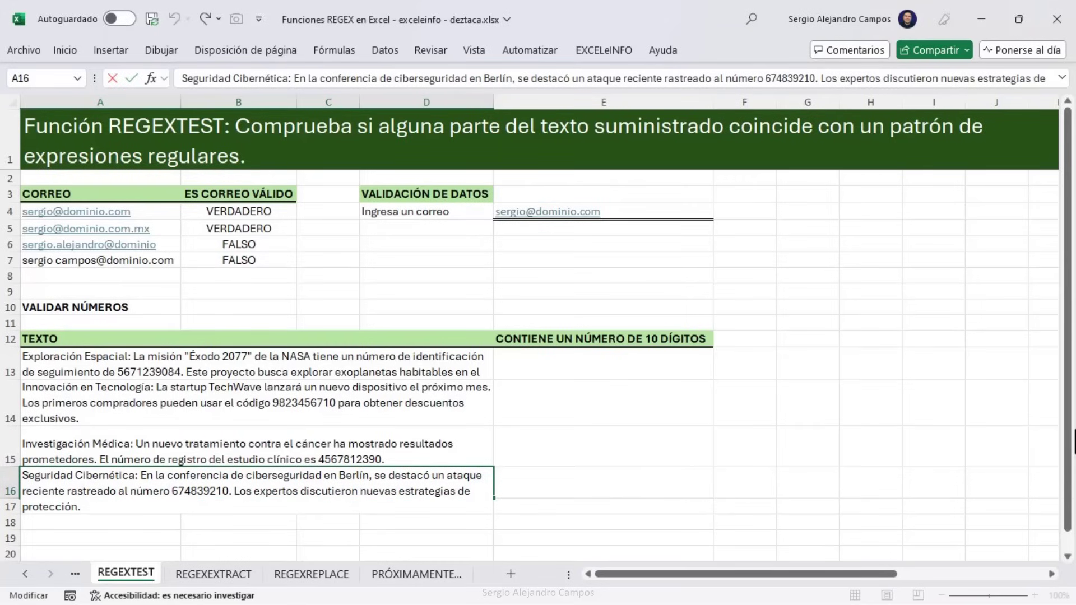
{"action": "key", "text": "Tab"}
{"action": "key", "text": "Up"}
{"action": "key", "text": "Up"}
{"action": "key", "text": "Up"}
{"action": "key", "text": "Up"}
{"action": "key", "text": "Down"}
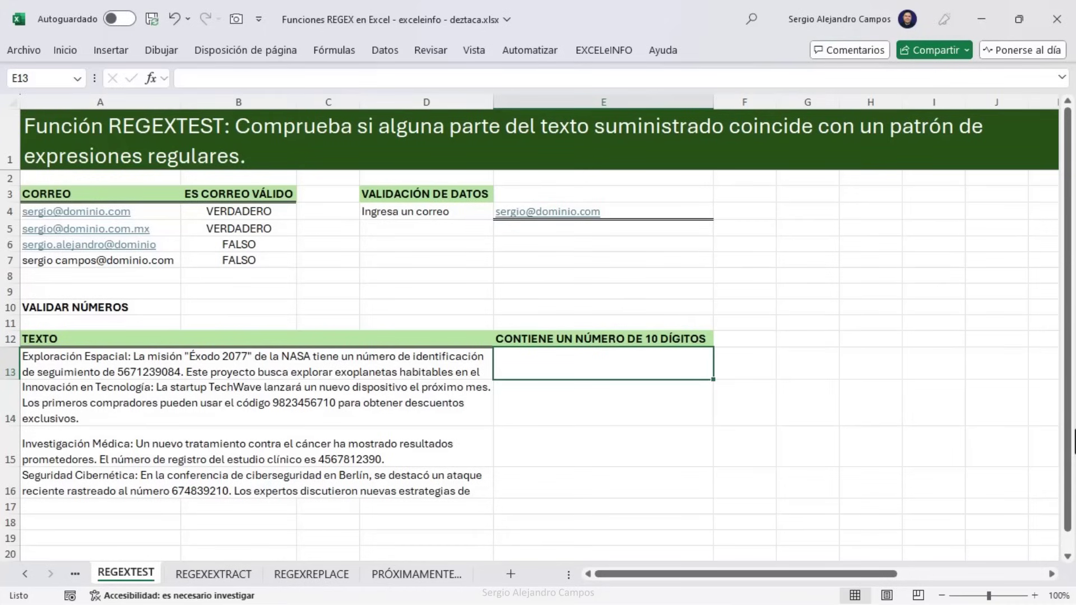
{"action": "key", "text": "alt+Tab"}
Ask ChatGPT for a 10-digit number regex and copy the returned \b\d{10}\b pattern
{"action": "type", "text": "Me das una expresión regular para validar sin un texto contiene un número de 10 dígitos."}
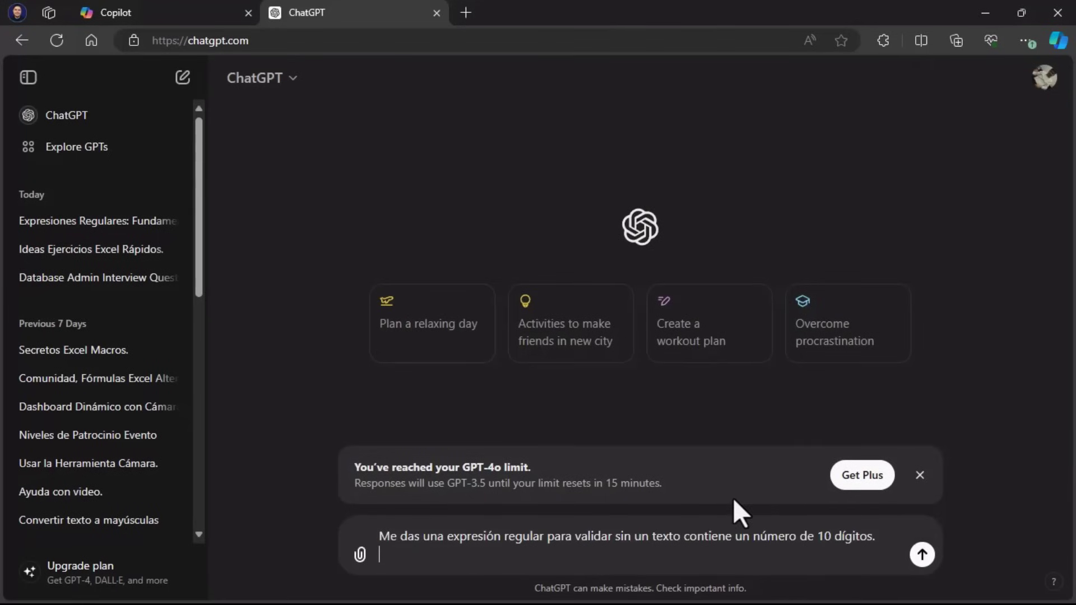
{"action": "key", "text": "BackSpace"}
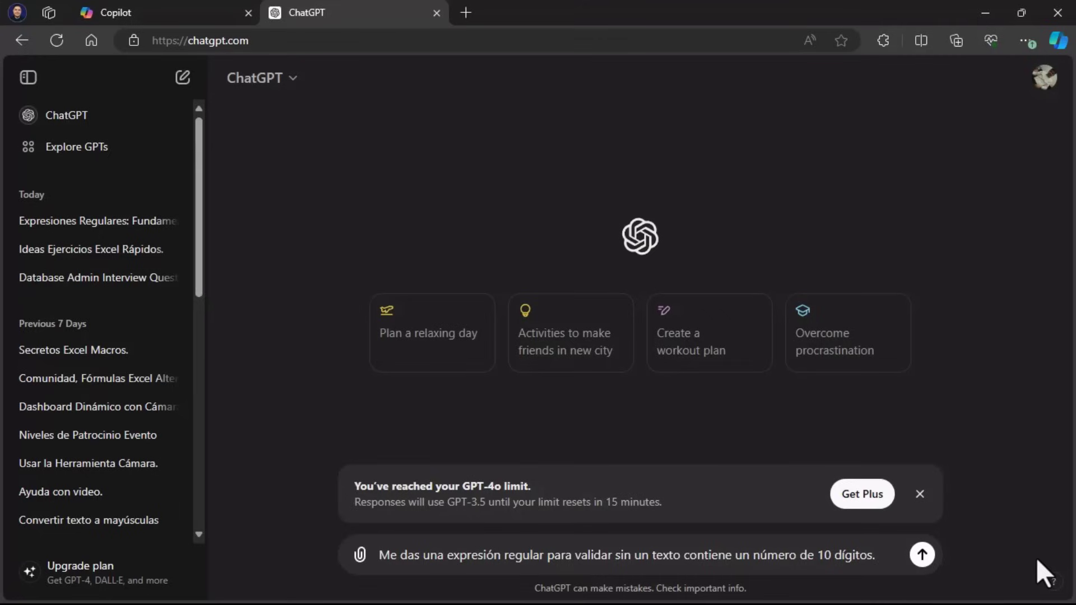
{"action": "key", "text": "Return"}
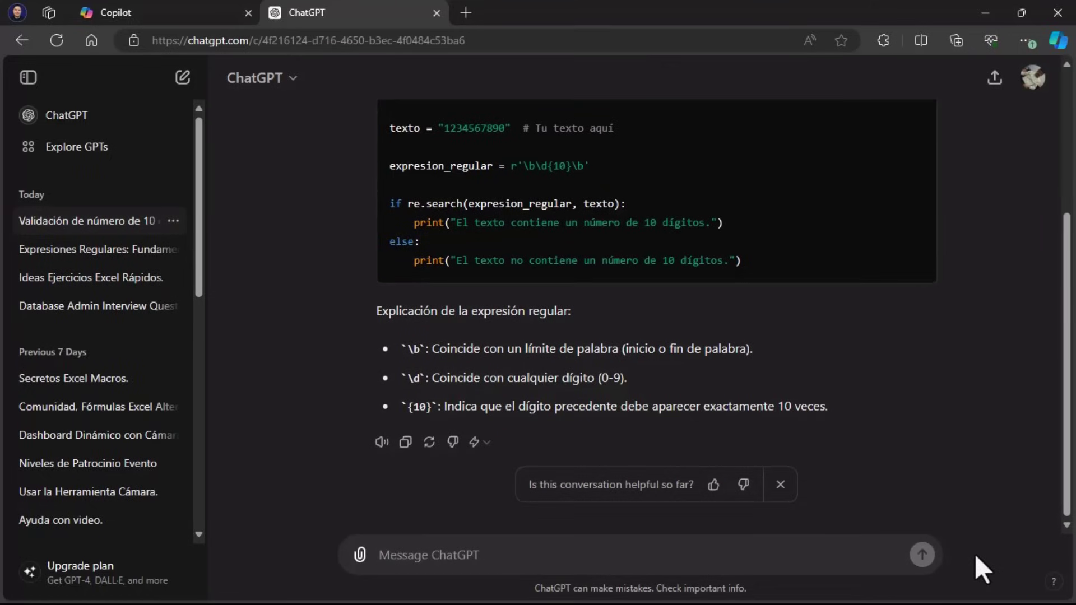
{"action": "scroll", "coordinate": [600, 336], "scroll_direction": "up", "scroll_amount": 2}
{"action": "left_click_drag", "start_coordinate": [529, 245], "coordinate": [583, 245]}
{"action": "key", "text": "ctrl+c"}
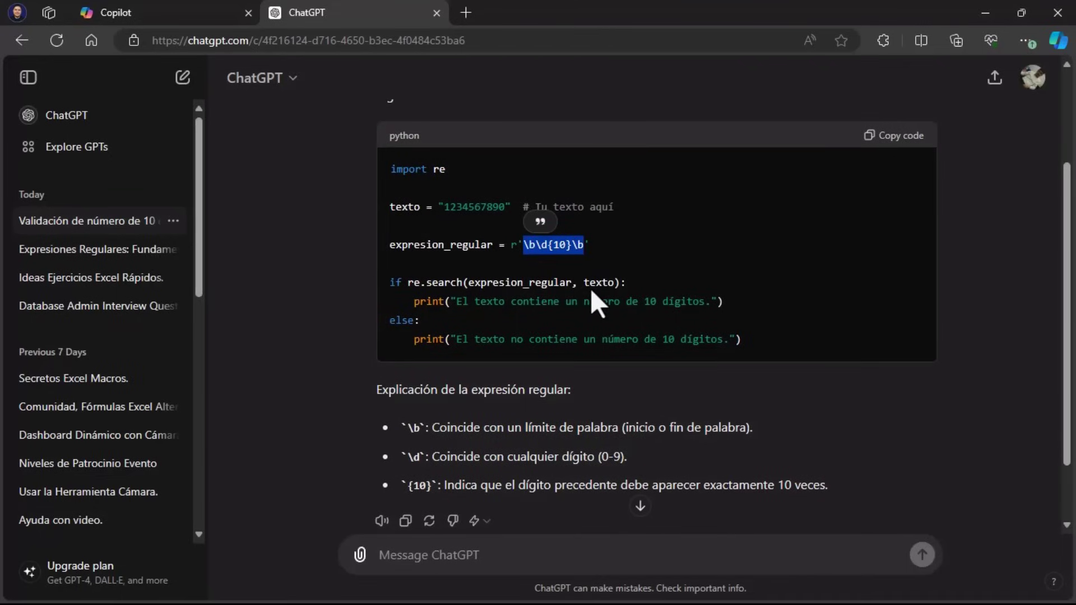
{"action": "key", "text": "alt+Tab"}
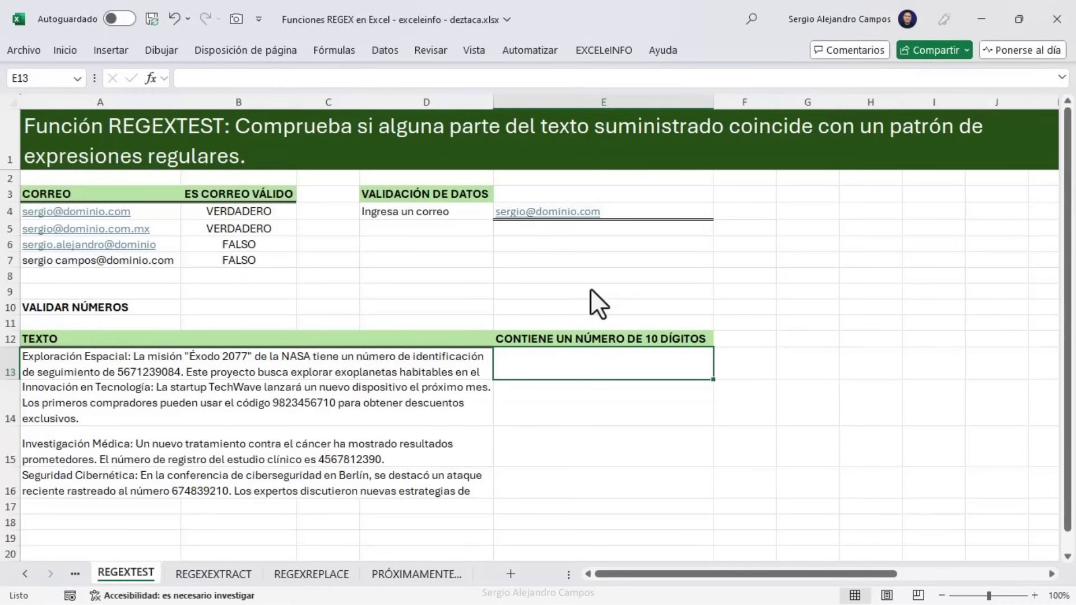
Enter =REGEXTEST(A13,"\b\d{10}\b") in E13
{"action": "type", "text": "=REG"}
{"action": "key", "text": "Down"}
{"action": "key", "text": "Down"}
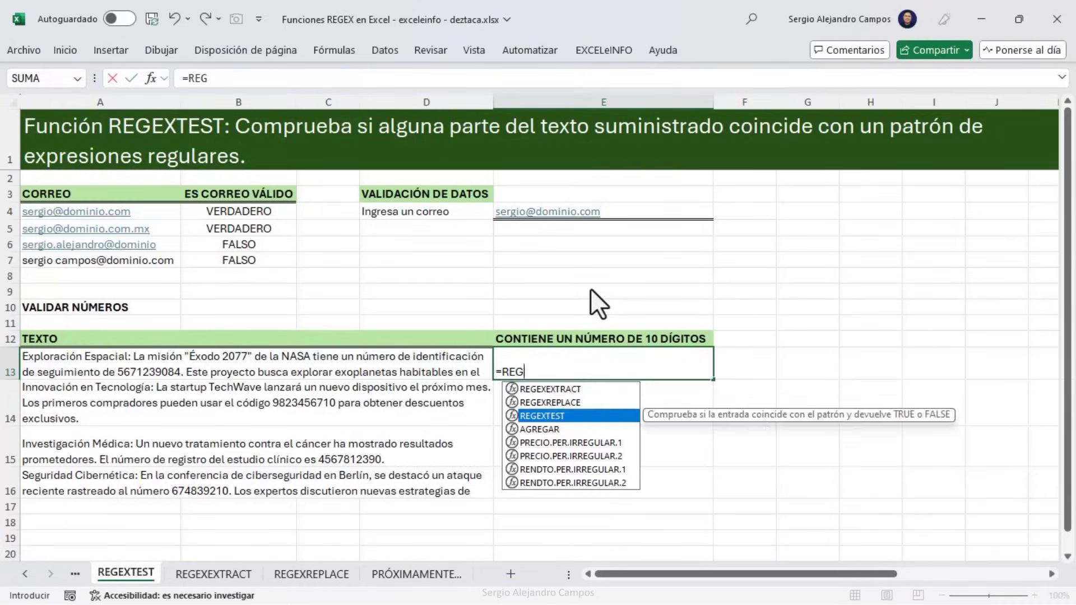
{"action": "key", "text": "Tab"}
{"action": "key", "text": "Left"}
{"action": "type", "text": ",\""}
{"action": "key", "text": "ctrl+v"}
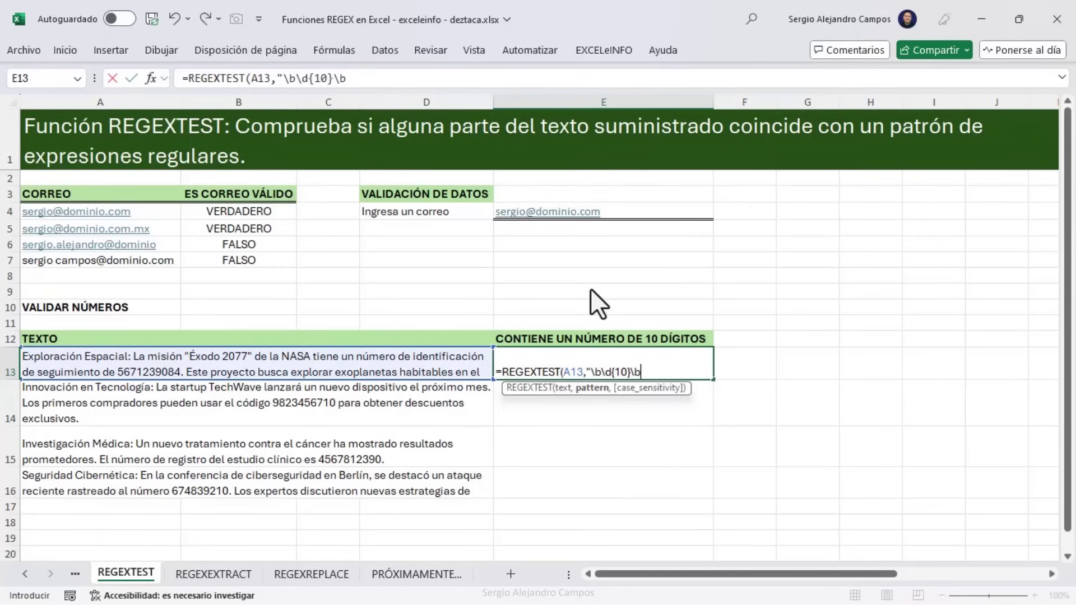
{"action": "type", "text": "\")"}
{"action": "key", "text": "Return"}
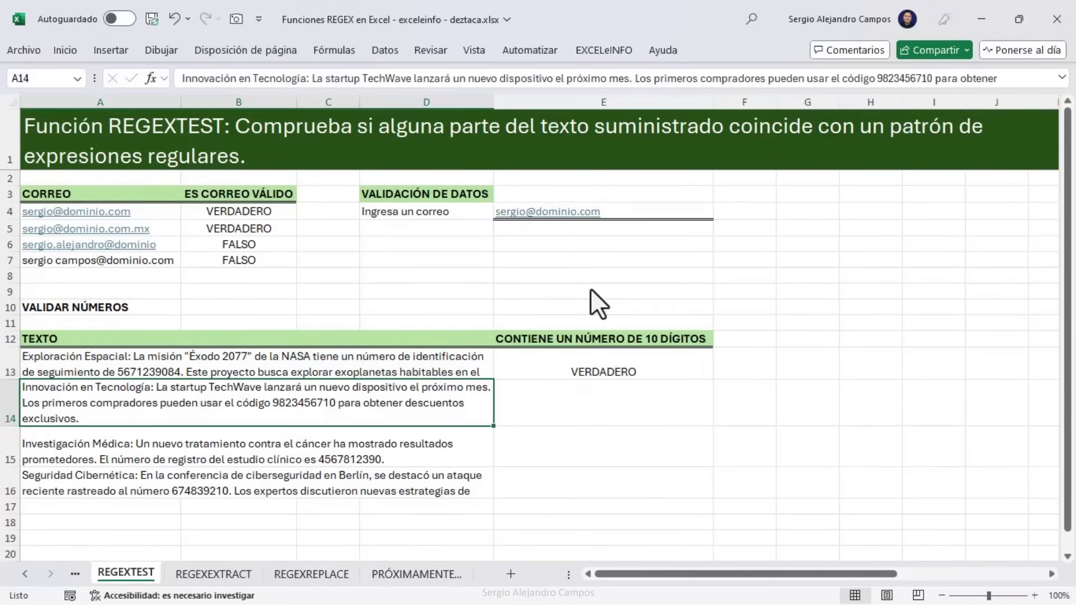
Fill E13's formula down to E16 and open A16's text for editing
{"action": "left_click", "coordinate": [675, 377]}
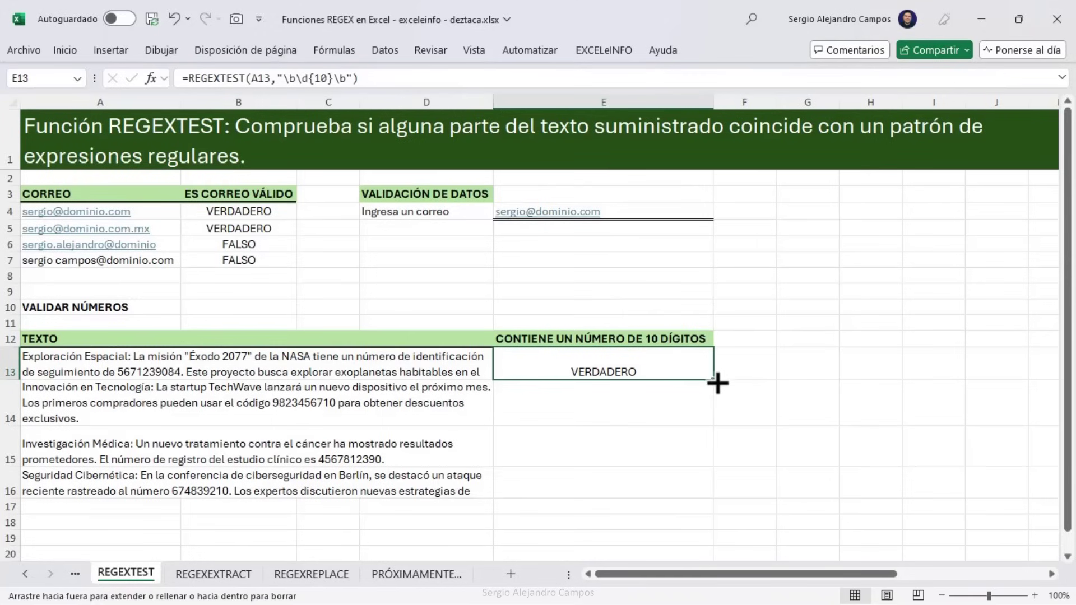
{"action": "double_click", "coordinate": [713, 379]}
{"action": "key", "text": "Down"}
{"action": "key", "text": "Down"}
{"action": "key", "text": "Down"}
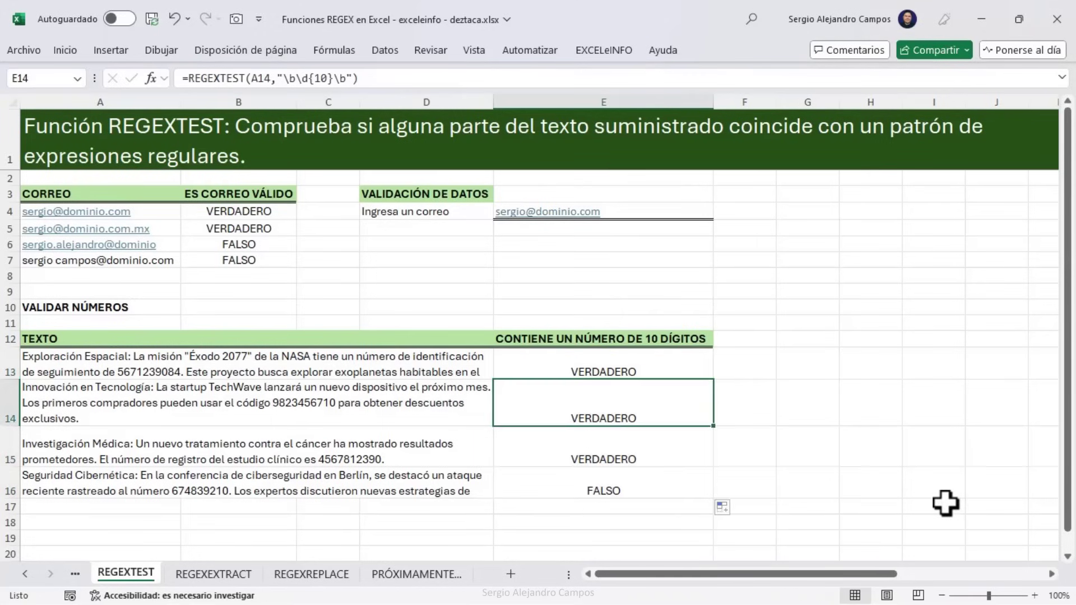
{"action": "key", "text": "Home"}
{"action": "key", "text": "F2"}
{"action": "key", "text": "Up"}
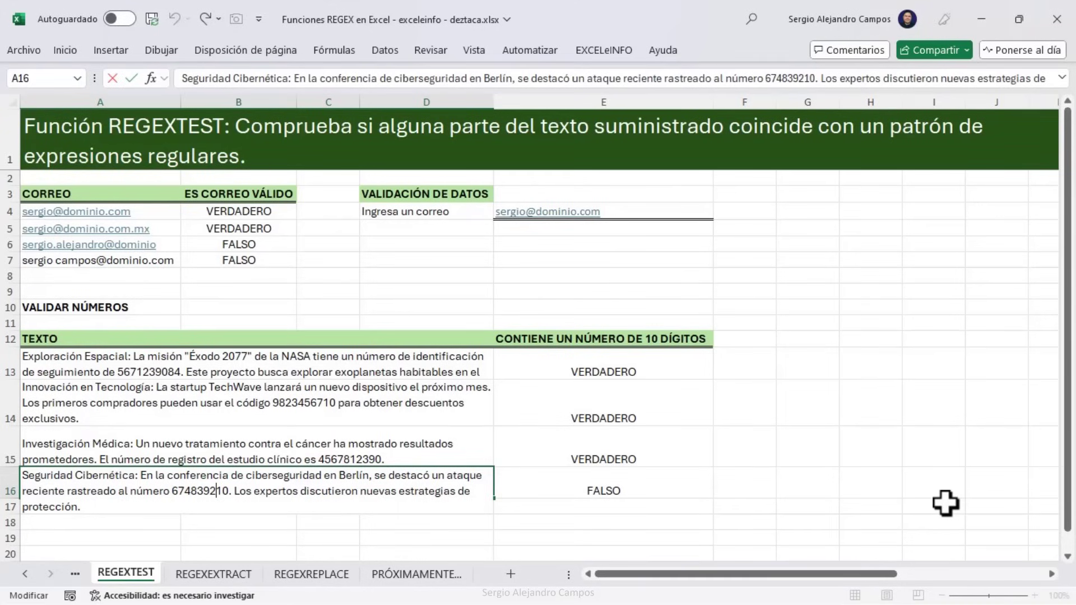
{"action": "key", "text": "ctrl+Return"}
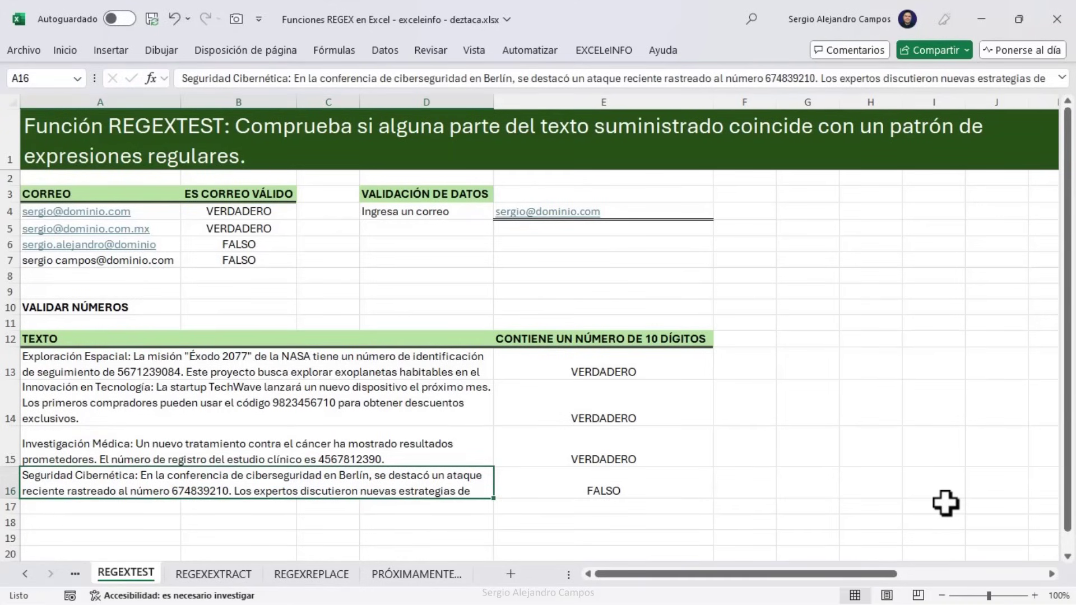
{"action": "key", "text": "F2"}
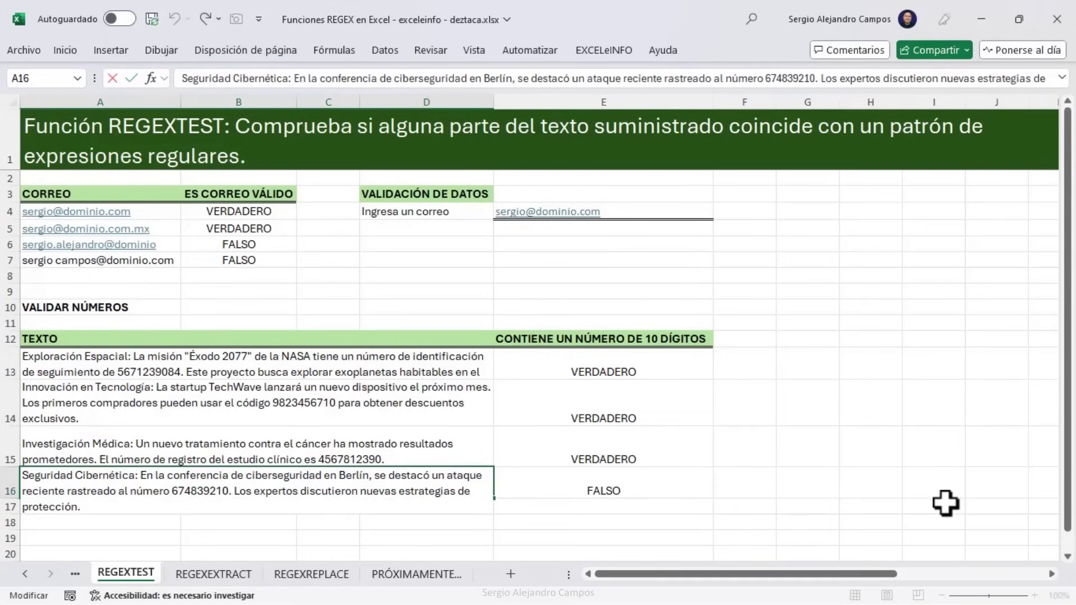
{"action": "type", "text": "1"}
{"action": "key", "text": "Return"}
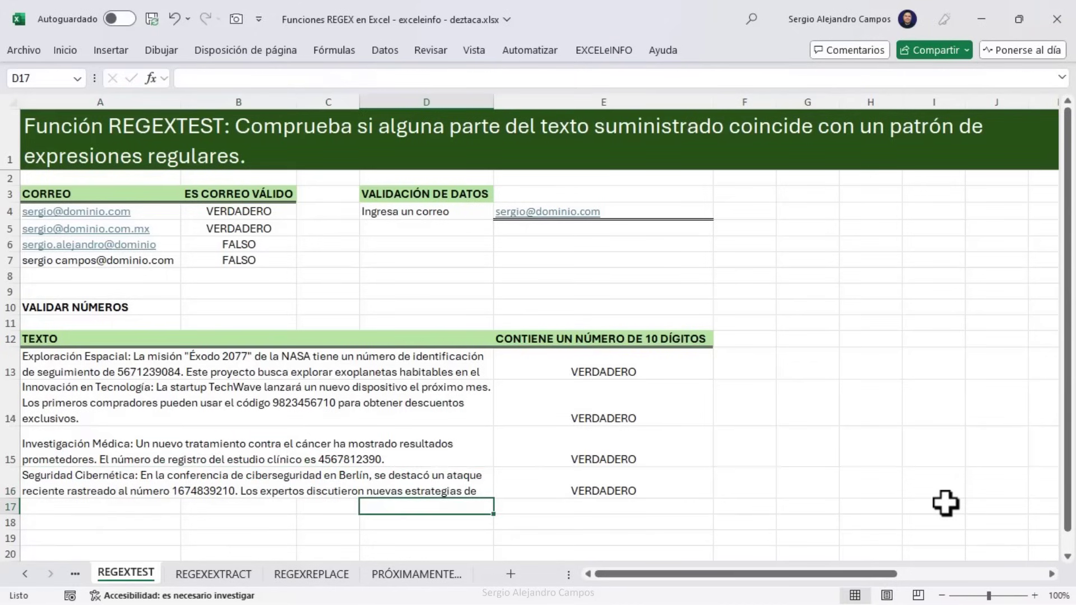
{"action": "key", "text": "Up"}
{"action": "key", "text": "F2"}
{"action": "key", "text": "Right"}
{"action": "key", "text": "Right"}
{"action": "key", "text": "Right"}
{"action": "key", "text": "Right"}
{"action": "key", "text": "Right"}
{"action": "key", "text": "Right"}
{"action": "key", "text": "Right"}
{"action": "key", "text": "Right"}
{"action": "key", "text": "Right"}
{"action": "key", "text": "Right"}
{"action": "key", "text": "Right"}
{"action": "key", "text": "Right"}
{"action": "key", "text": "Right"}
{"action": "key", "text": "Right"}
{"action": "key", "text": "Right"}
{"action": "key", "text": "Right"}
{"action": "key", "text": "Right"}
{"action": "key", "text": "Right"}
{"action": "key", "text": "Right"}
{"action": "key", "text": "Left"}
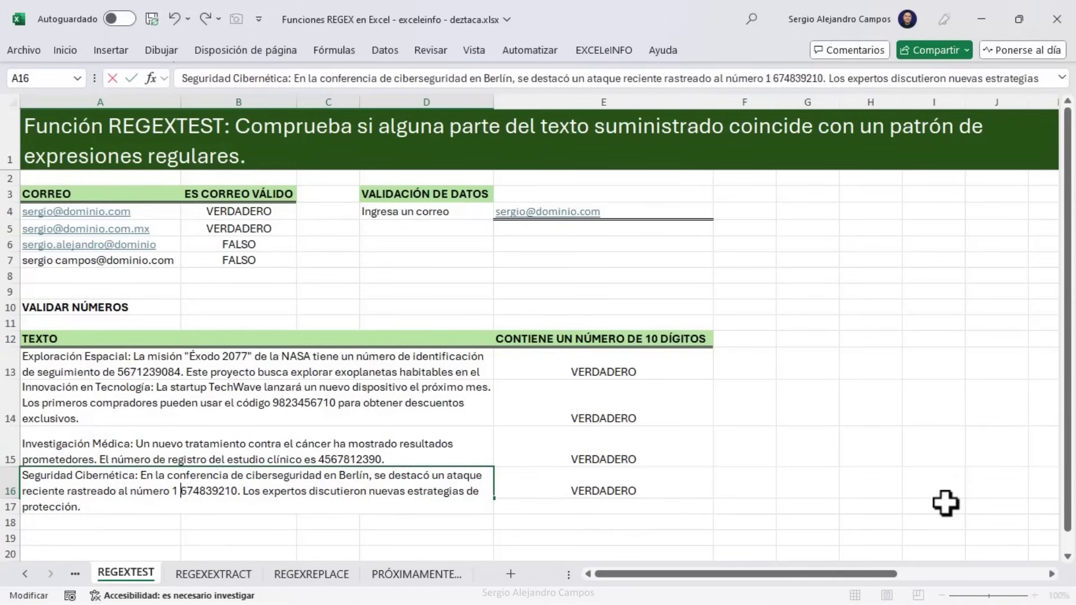
{"action": "key", "text": "Return"}
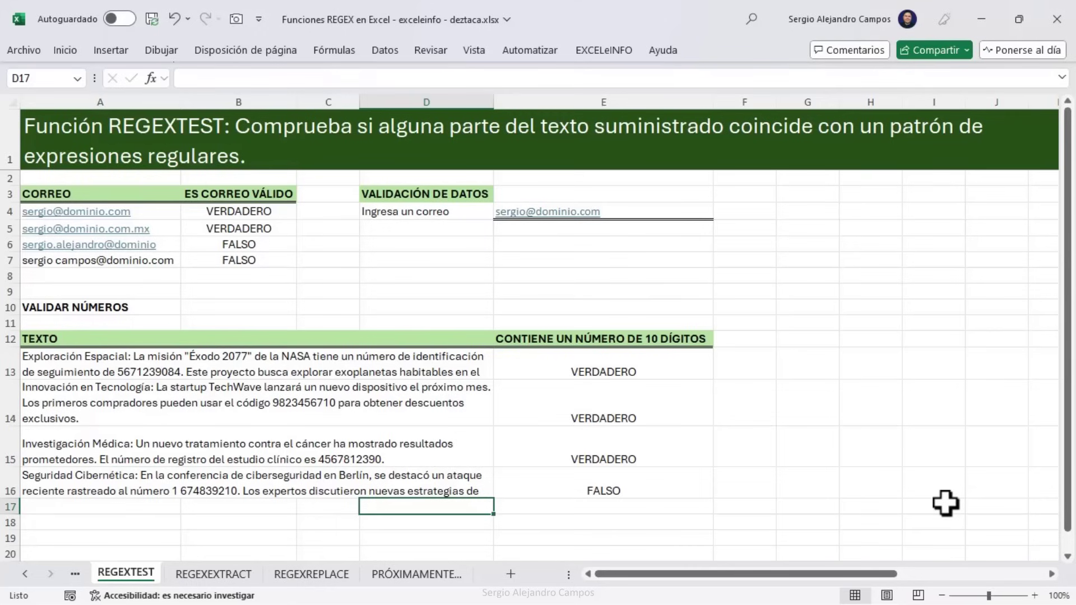
Check E16 now reads FALSO, then switch to the REGEXEXTRACT sheet
{"action": "key", "text": "Up"}
{"action": "key", "text": "Right"}
{"action": "key", "text": "F2"}
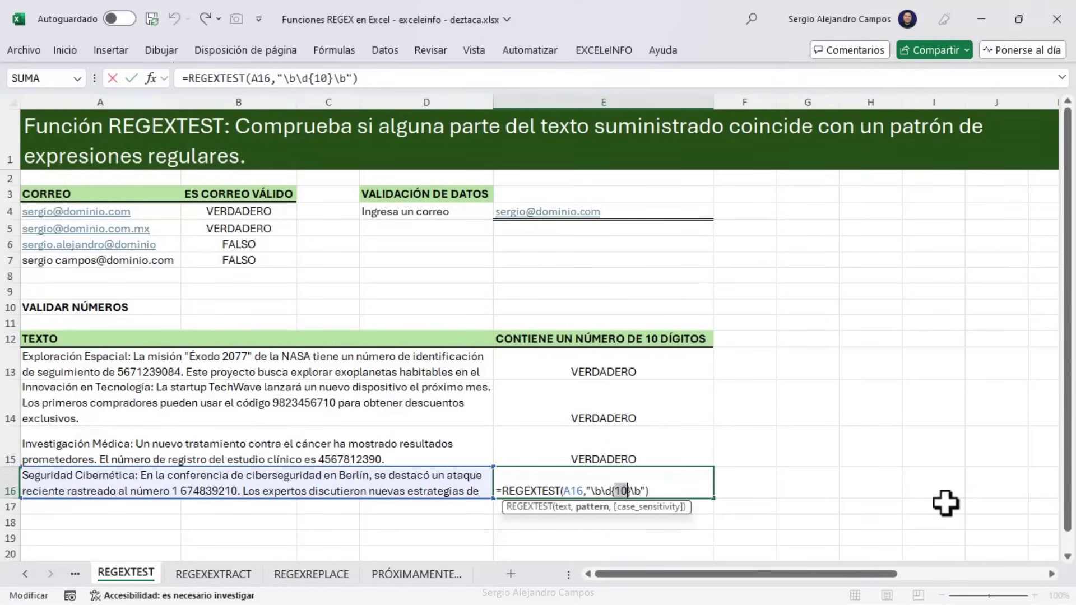
{"action": "key", "text": "Escape"}
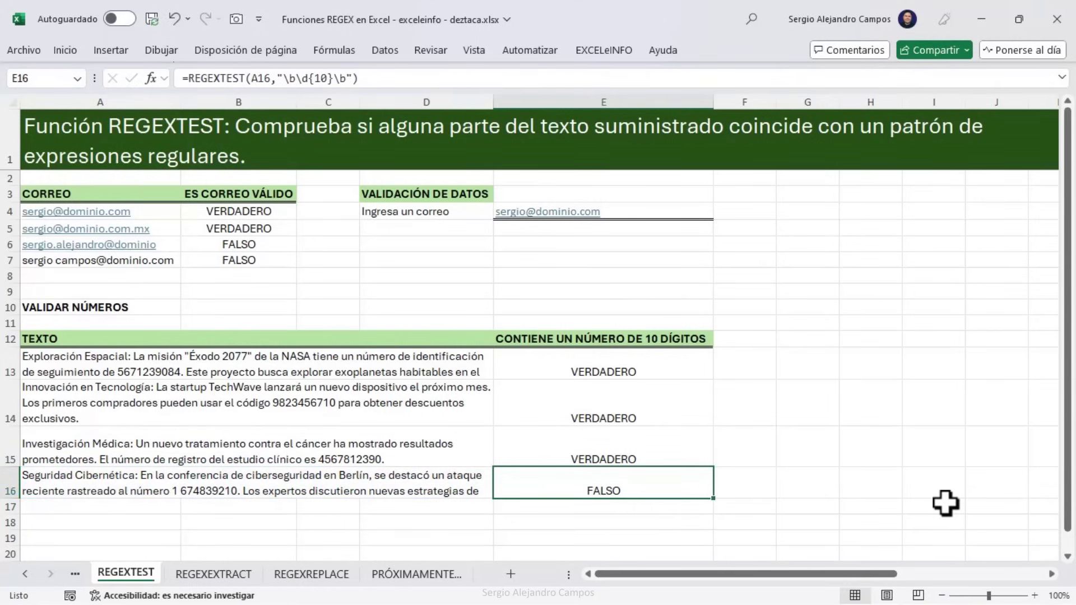
{"action": "left_click", "coordinate": [634, 368]}
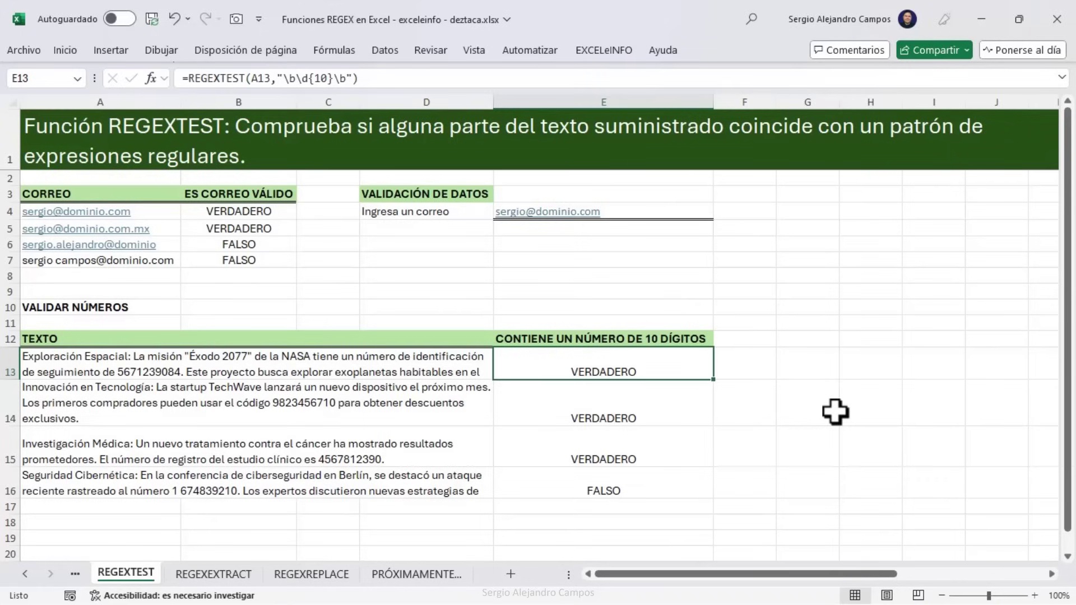
{"action": "left_click", "coordinate": [230, 572]}
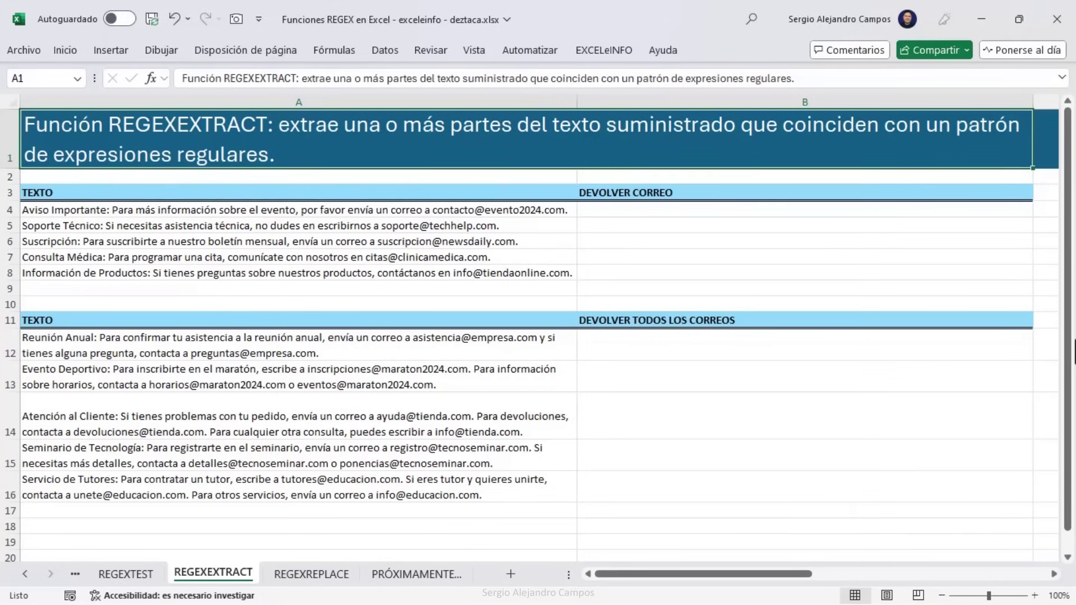
{"action": "key", "text": "Down"}
{"action": "key", "text": "Down"}
{"action": "key", "text": "Down"}
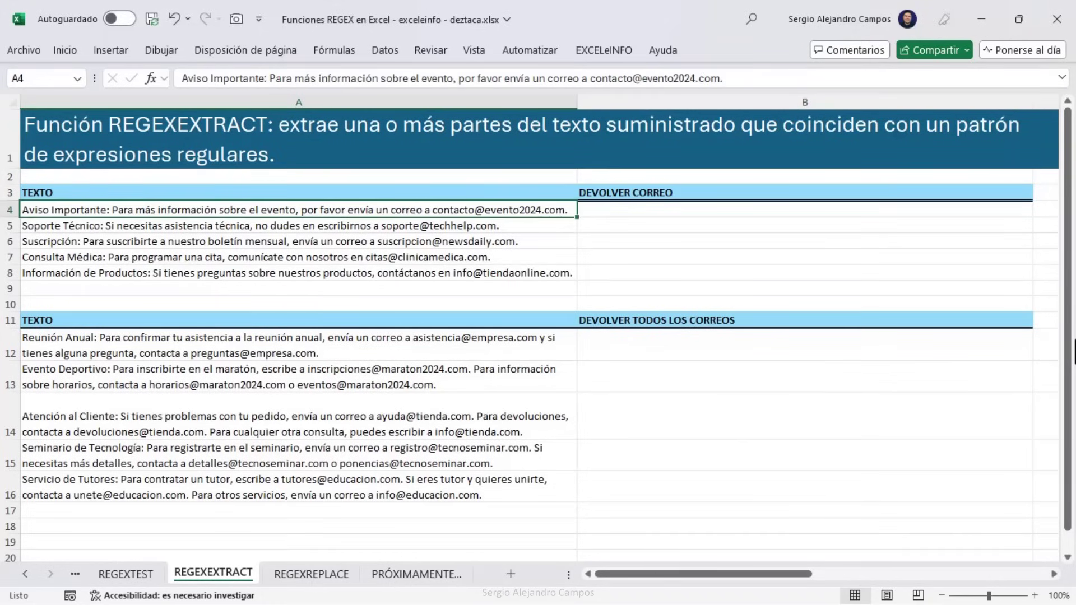
{"action": "key", "text": "Down"}
{"action": "key", "text": "Down"}
{"action": "key", "text": "Down"}
{"action": "key", "text": "Down"}
{"action": "key", "text": "Up"}
{"action": "key", "text": "Up"}
{"action": "key", "text": "Up"}
{"action": "key", "text": "Up"}
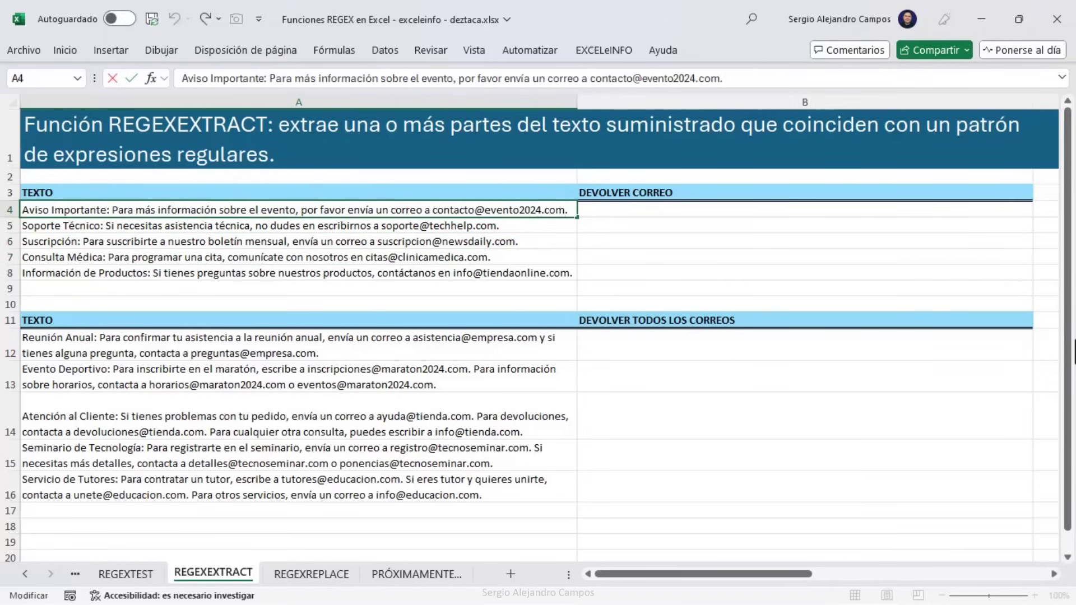
{"action": "key", "text": "Down"}
{"action": "key", "text": "F2"}
{"action": "key", "text": "Left"}
{"action": "key", "text": "shift+Left"}
{"action": "key", "text": "shift+Left"}
{"action": "key", "text": "shift+Left"}
{"action": "key", "text": "shift+Left"}
{"action": "key", "text": "shift+Left"}
{"action": "key", "text": "shift+Left"}
{"action": "key", "text": "shift+Left"}
{"action": "key", "text": "shift+Left"}
{"action": "key", "text": "shift+Left"}
{"action": "key", "text": "shift+Left"}
{"action": "key", "text": "shift+Left"}
{"action": "key", "text": "shift+Left"}
{"action": "key", "text": "shift+Left"}
{"action": "key", "text": "shift+Left"}
{"action": "key", "text": "shift+Left"}
{"action": "key", "text": "shift+Left"}
{"action": "key", "text": "shift+Left"}
{"action": "key", "text": "shift+Left"}
{"action": "key", "text": "shift+Left"}
{"action": "key", "text": "shift+Left"}
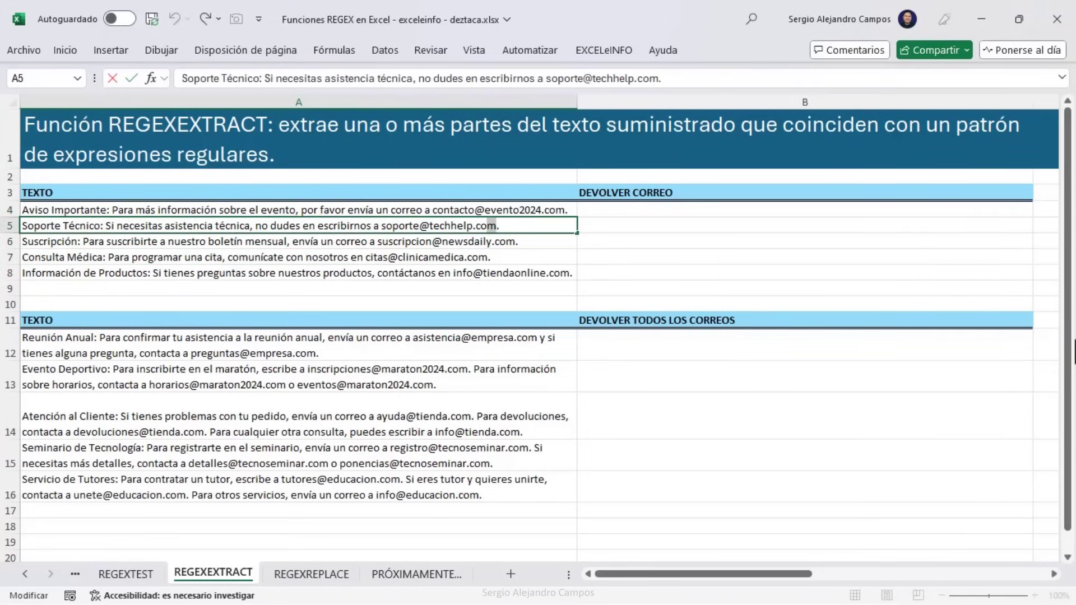
{"action": "key", "text": "Return"}
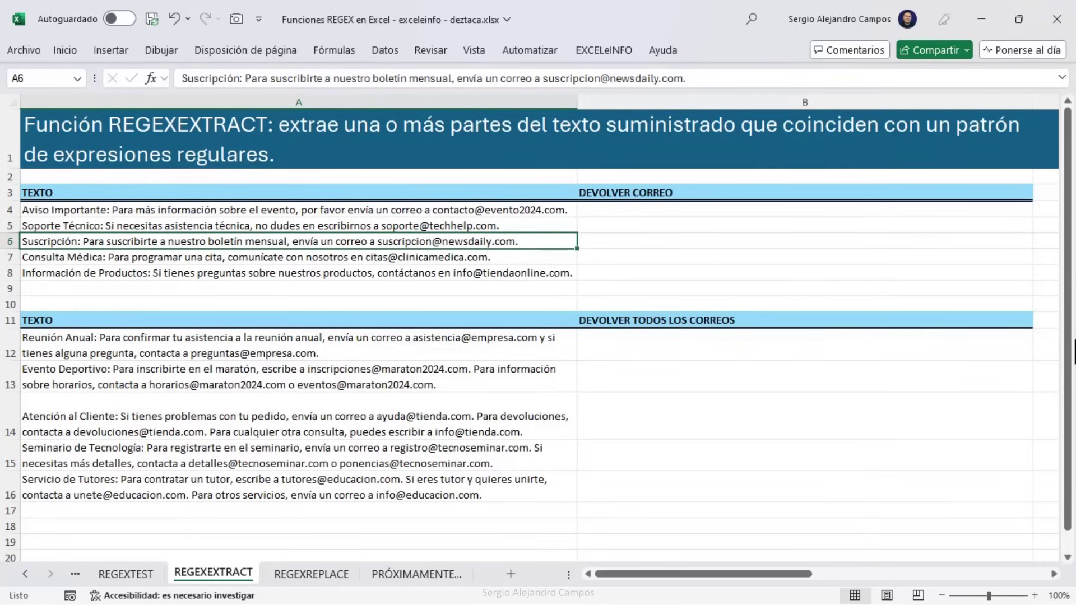
{"action": "key", "text": "Up"}
{"action": "key", "text": "Up"}
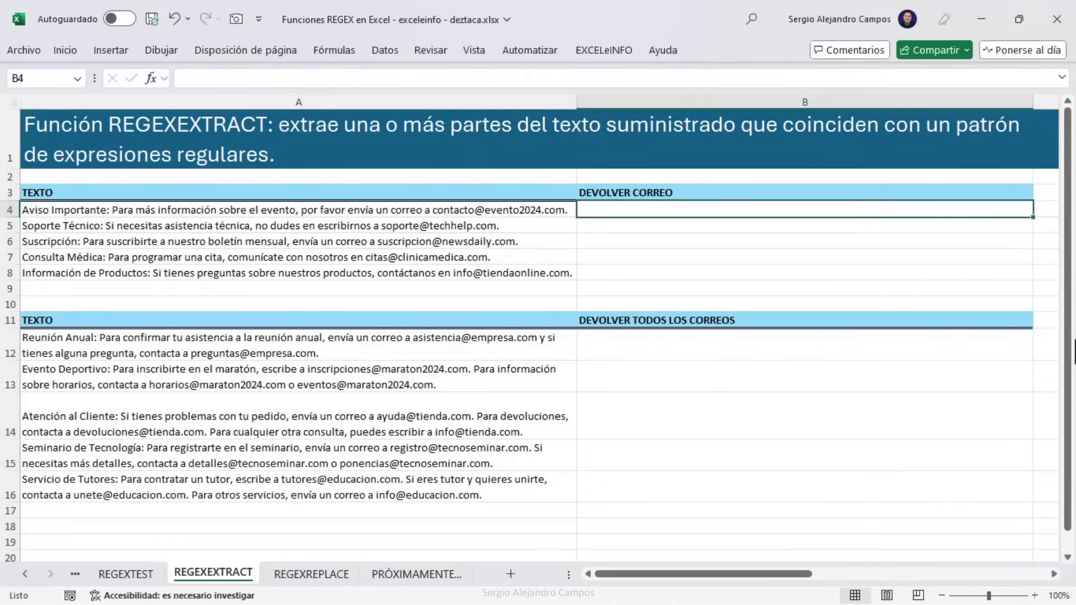
{"action": "key", "text": "ctrl+Page_Up"}
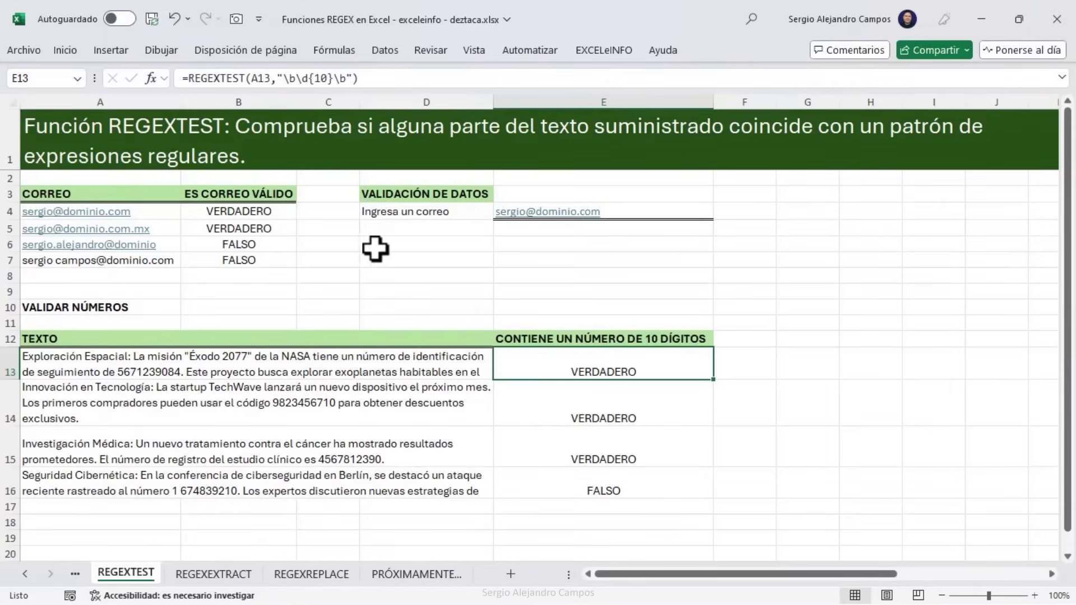
{"action": "left_click", "coordinate": [265, 213]}
{"action": "double_click", "coordinate": [264, 215]}
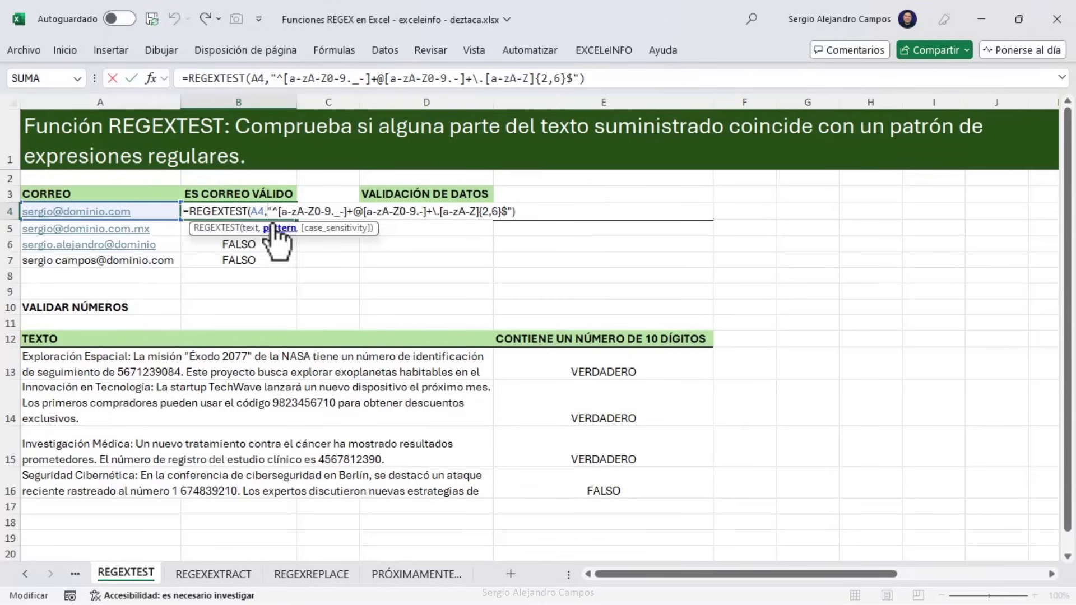
{"action": "left_click_drag", "start_coordinate": [273, 211], "coordinate": [509, 218]}
{"action": "key", "text": "ctrl+c"}
{"action": "key", "text": "Escape"}
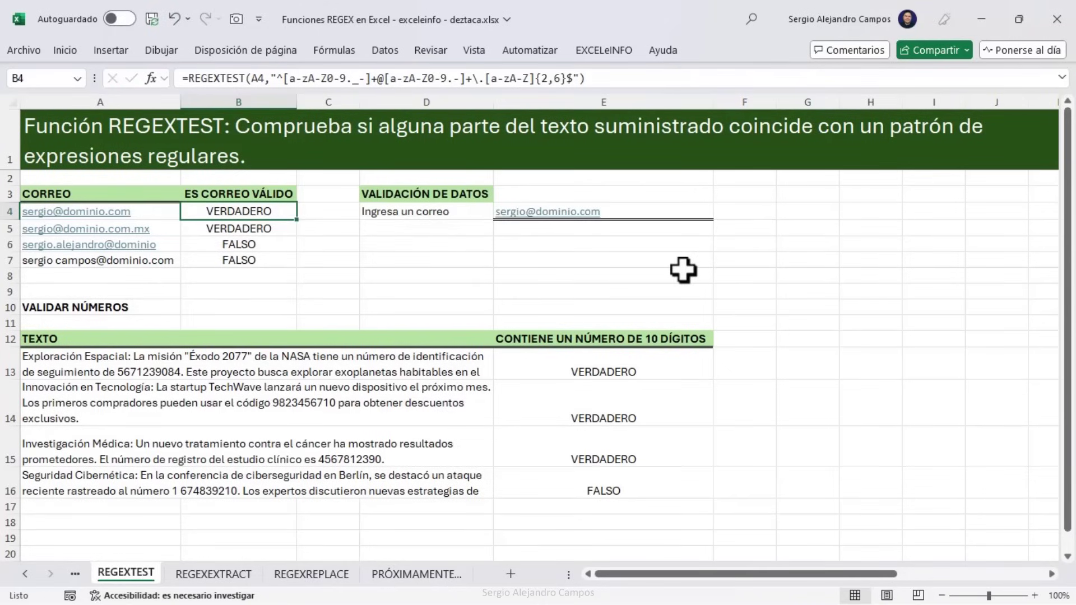
{"action": "left_click", "coordinate": [232, 576]}
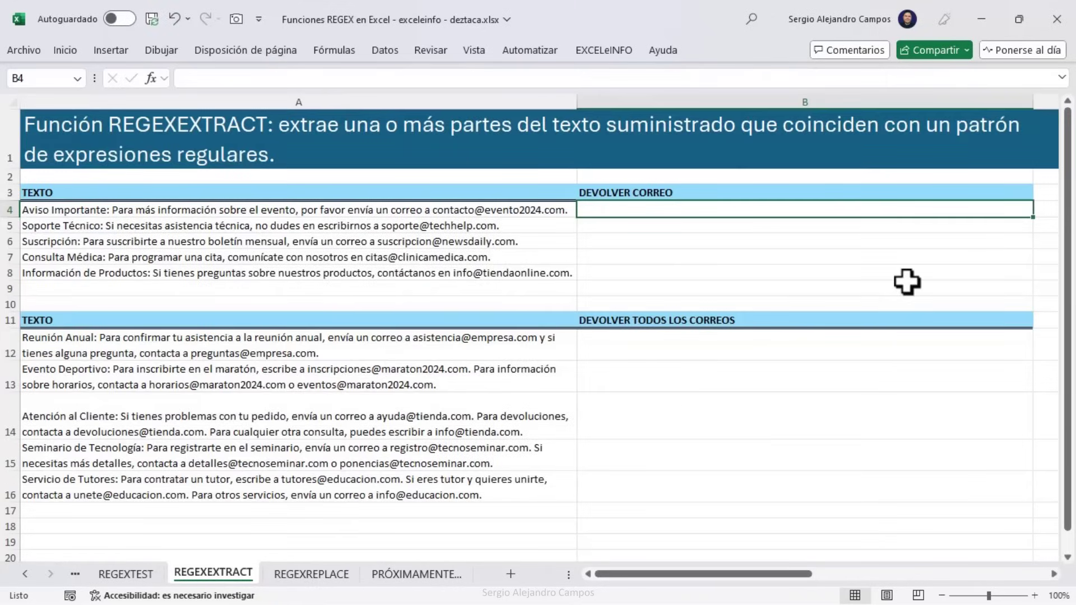
Enter =REGEXEXTRACT(A4,"<email pattern>",0) in B4 for the first match, returning #N/D
{"action": "type", "text": "="}
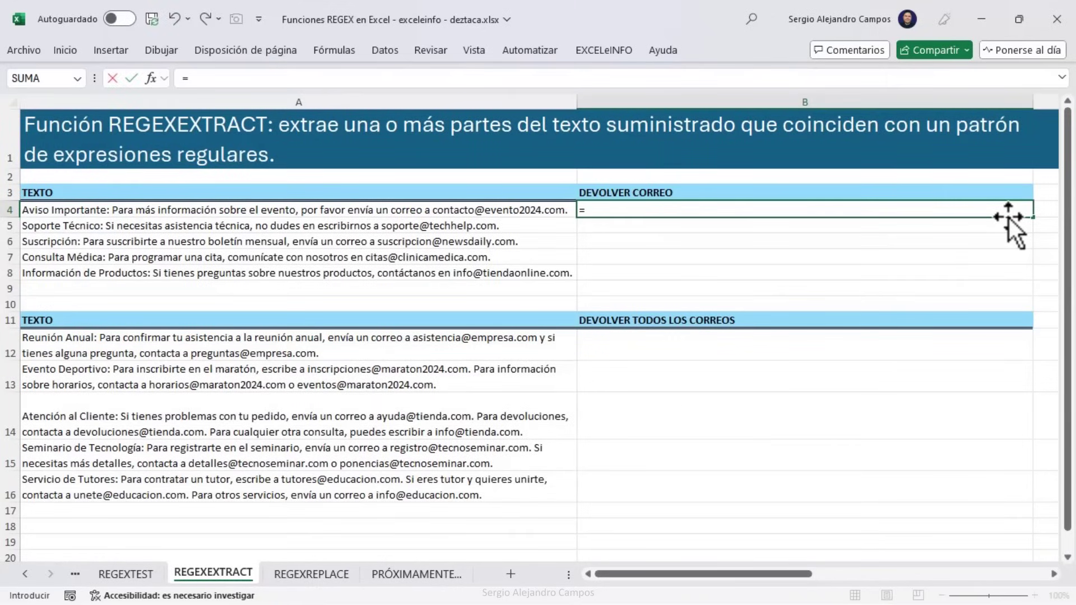
{"action": "type", "text": "REG"}
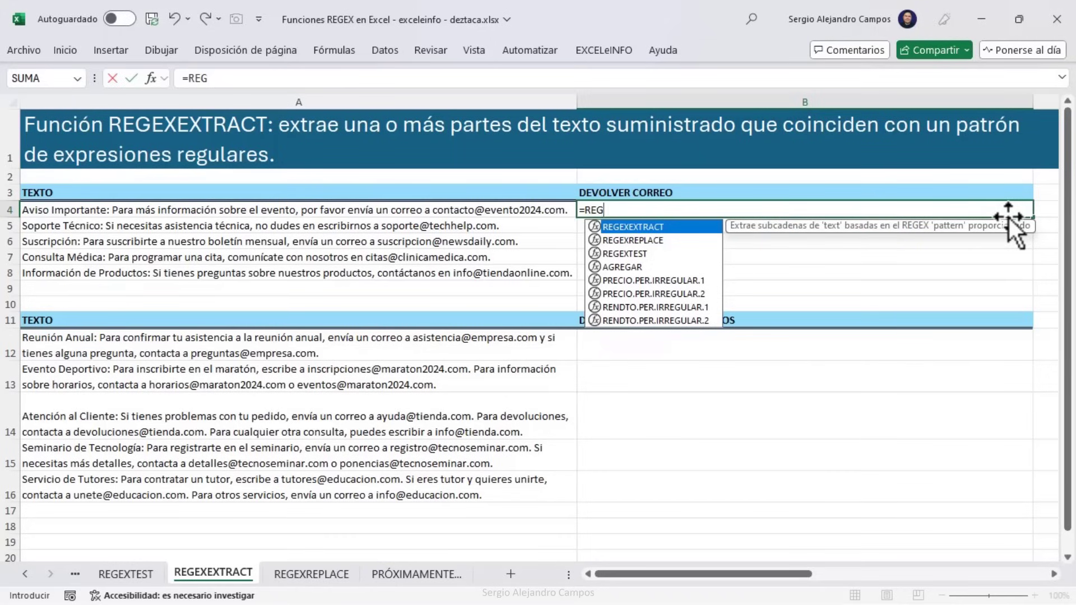
{"action": "key", "text": "Tab"}
{"action": "key", "text": "Left"}
{"action": "type", "text": ","}
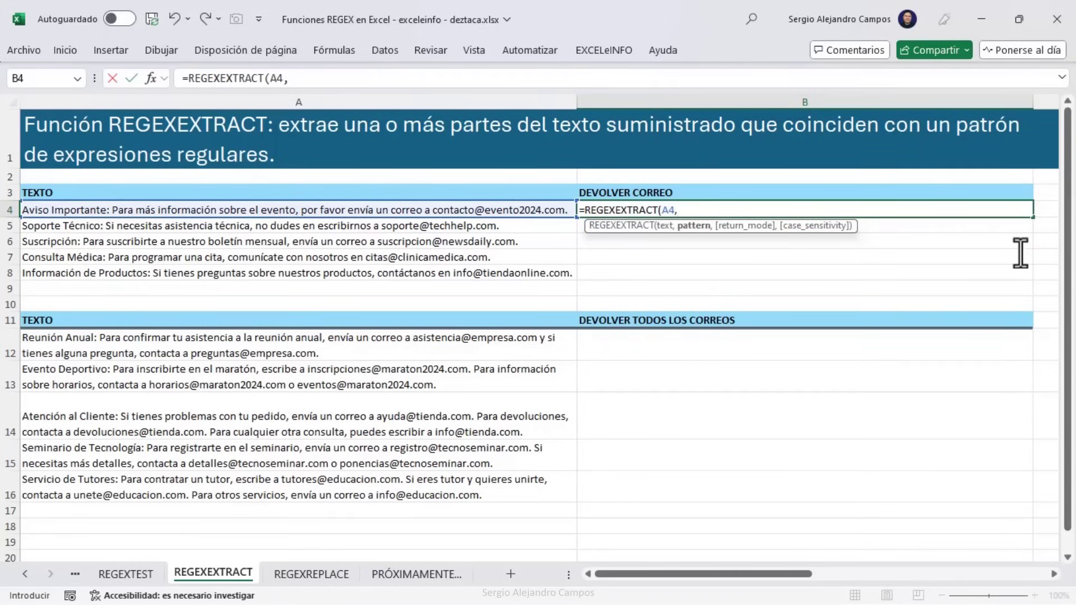
{"action": "type", "text": "\""}
{"action": "key", "text": "ctrl+v"}
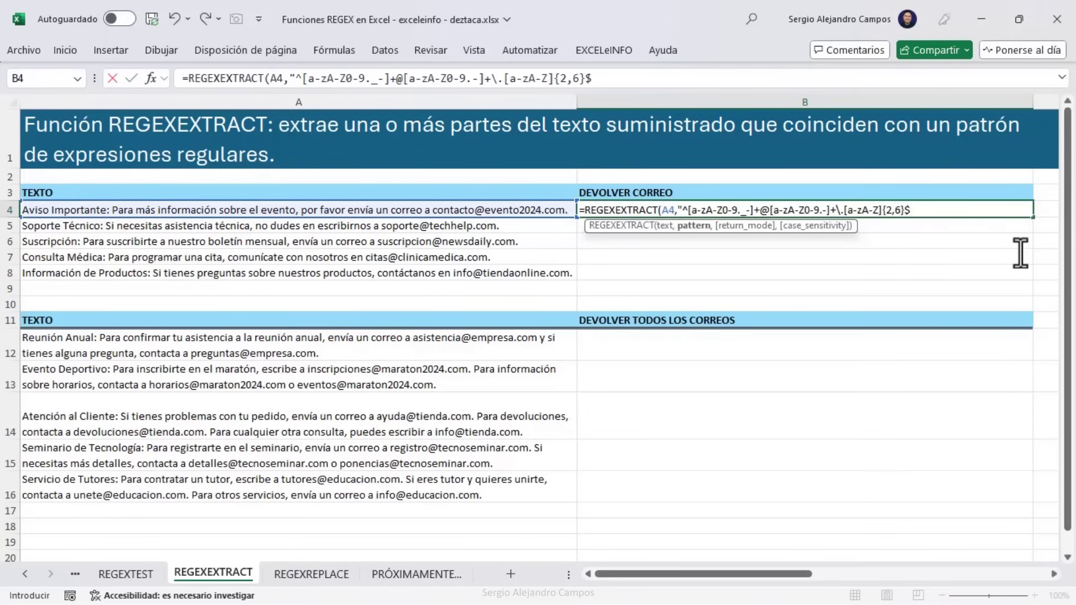
{"action": "type", "text": "\","}
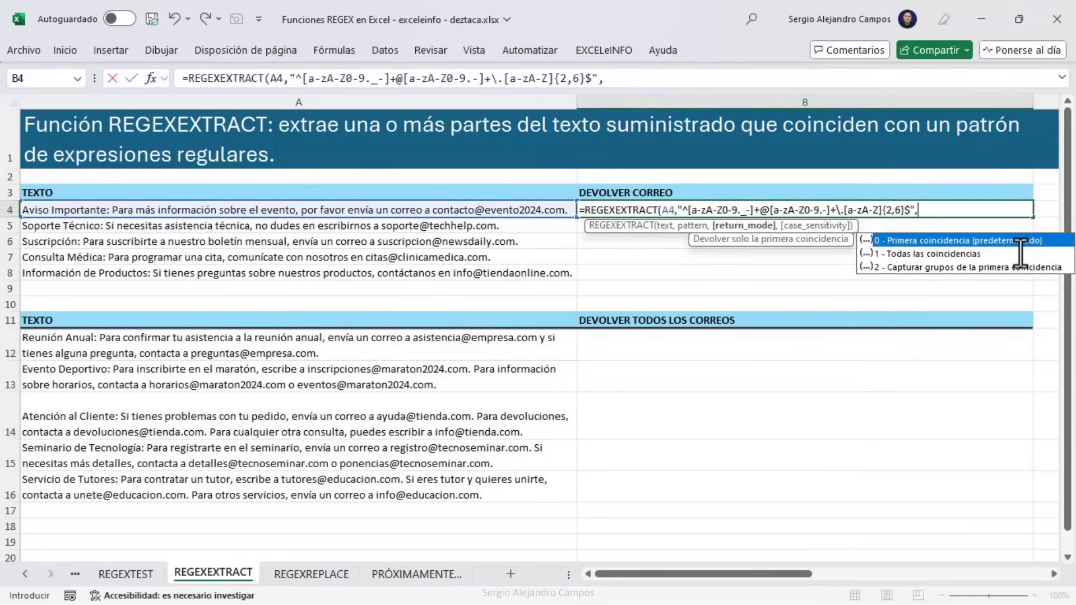
{"action": "key", "text": "Down"}
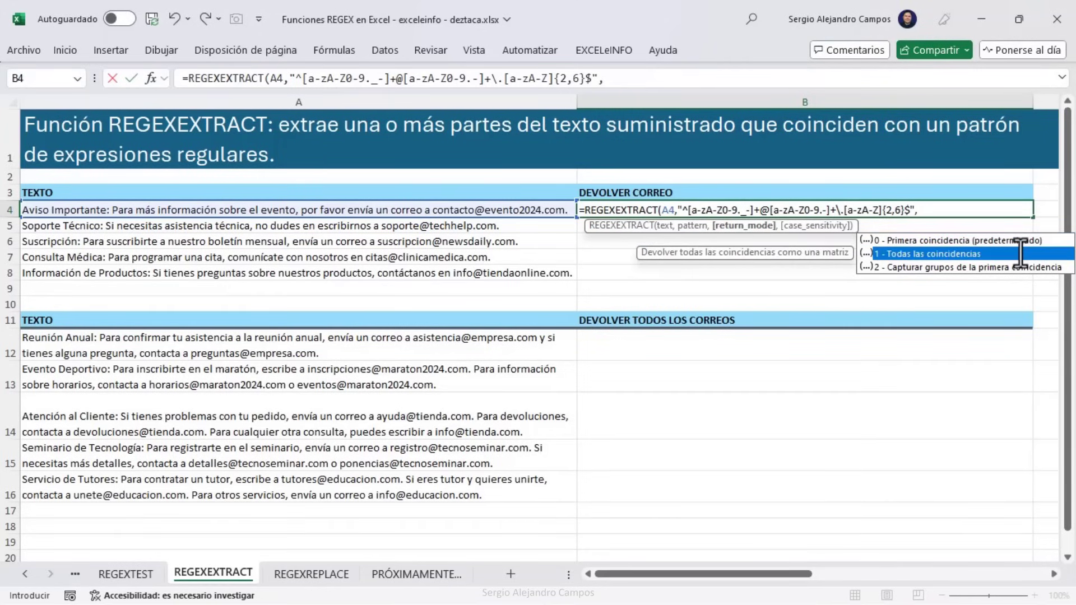
{"action": "key", "text": "Down"}
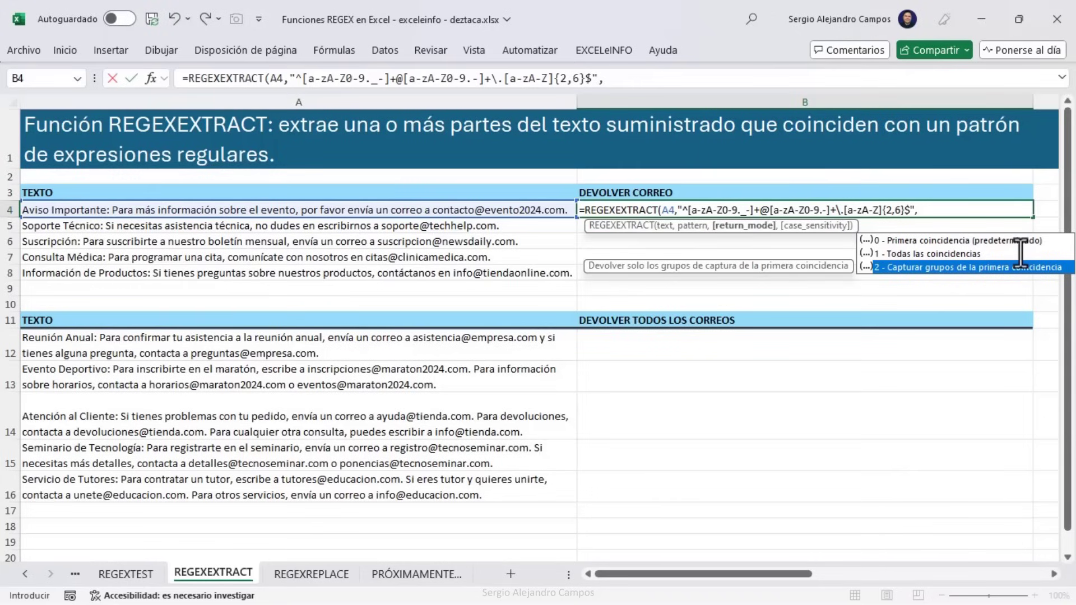
{"action": "key", "text": "Up"}
{"action": "key", "text": "Up"}
{"action": "key", "text": "Tab"}
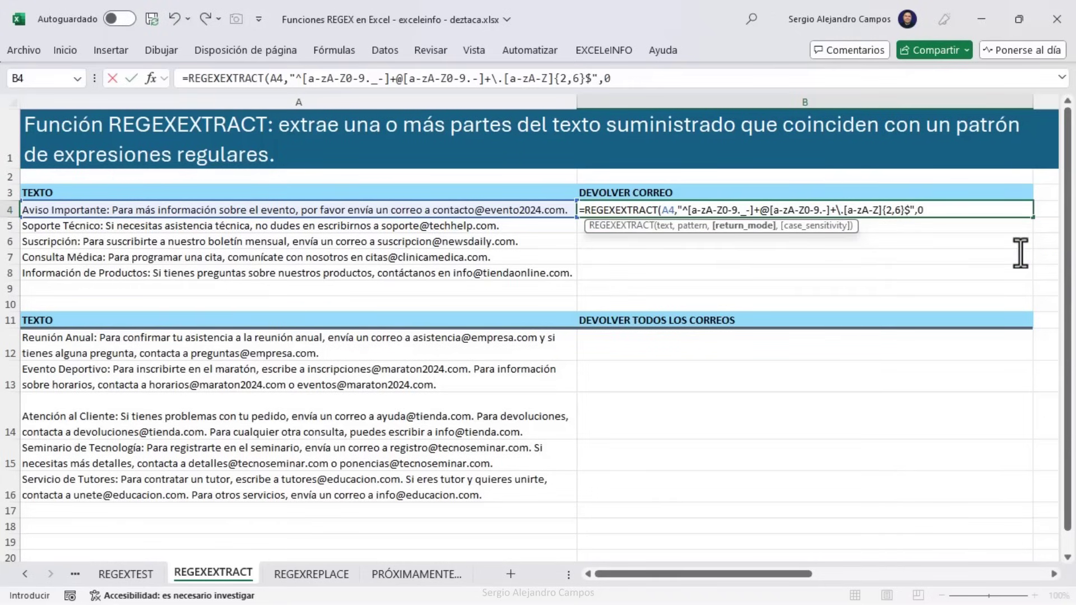
{"action": "type", "text": ")"}
{"action": "key", "text": "Return"}
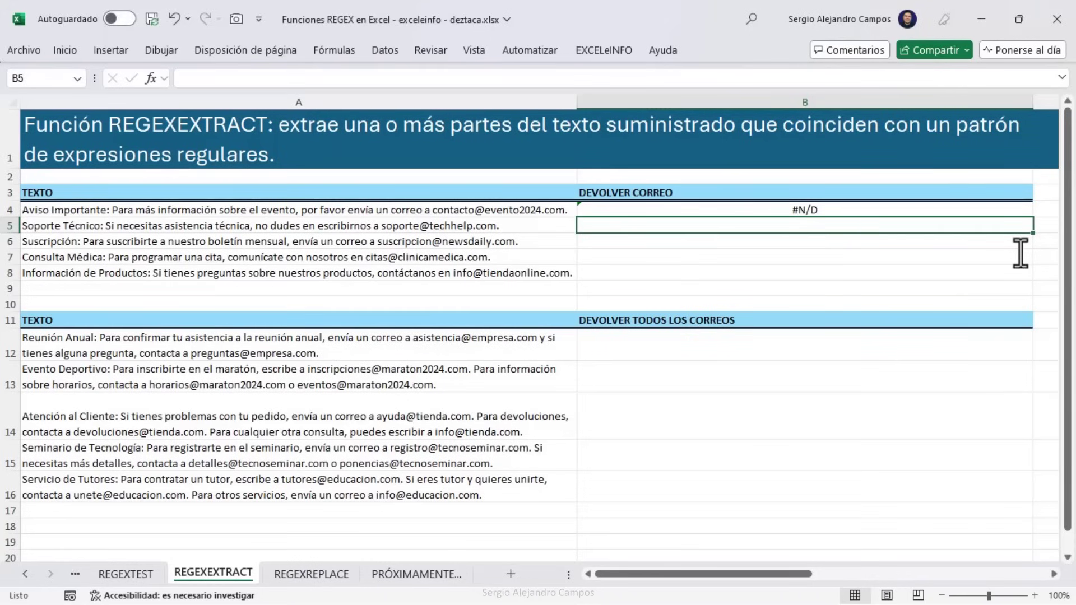
Inspect the regex pattern in B4's formula, then switch to ChatGPT
{"action": "key", "text": "Up"}
{"action": "key", "text": "F2"}
{"action": "key", "text": "Left"}
{"action": "key", "text": "Left"}
{"action": "key", "text": "Left"}
{"action": "key", "text": "Left"}
{"action": "key", "text": "Left"}
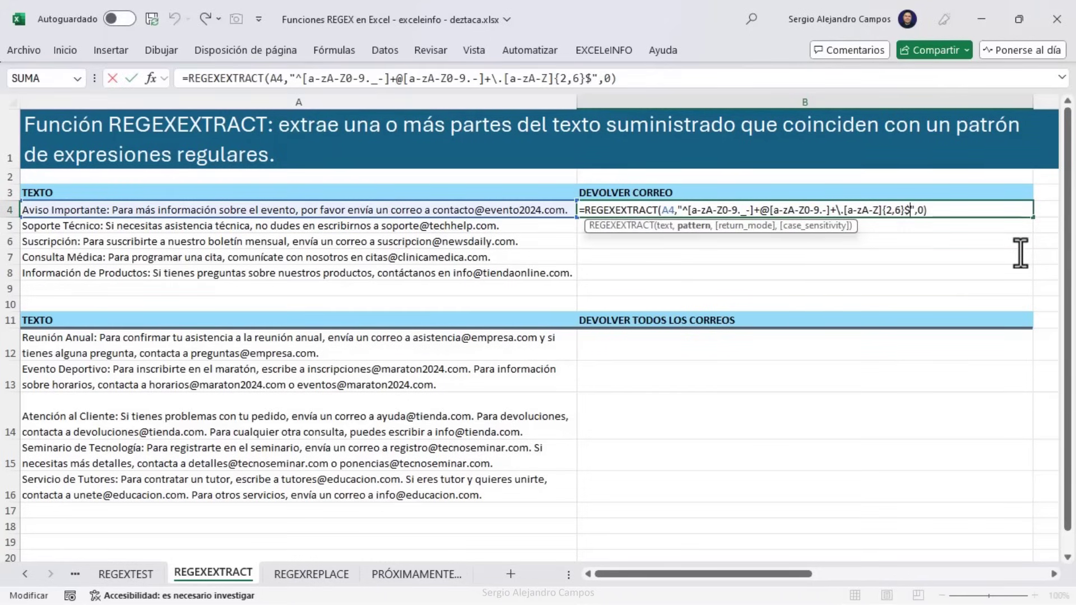
{"action": "key", "text": "shift+Left"}
{"action": "key", "text": "shift+Left"}
{"action": "key", "text": "shift+Left"}
{"action": "key", "text": "shift+Left"}
{"action": "key", "text": "shift+Left"}
{"action": "key", "text": "shift+Left"}
{"action": "key", "text": "shift+Left"}
{"action": "key", "text": "shift+Left"}
{"action": "key", "text": "shift+Left"}
{"action": "key", "text": "shift+Left"}
{"action": "key", "text": "shift+Left"}
{"action": "key", "text": "shift+Left"}
{"action": "key", "text": "shift+Left"}
{"action": "key", "text": "shift+Left"}
{"action": "key", "text": "shift+Left"}
{"action": "key", "text": "shift+Left"}
{"action": "key", "text": "shift+Left"}
{"action": "key", "text": "shift+Left"}
{"action": "key", "text": "shift+Left"}
{"action": "key", "text": "shift+Left"}
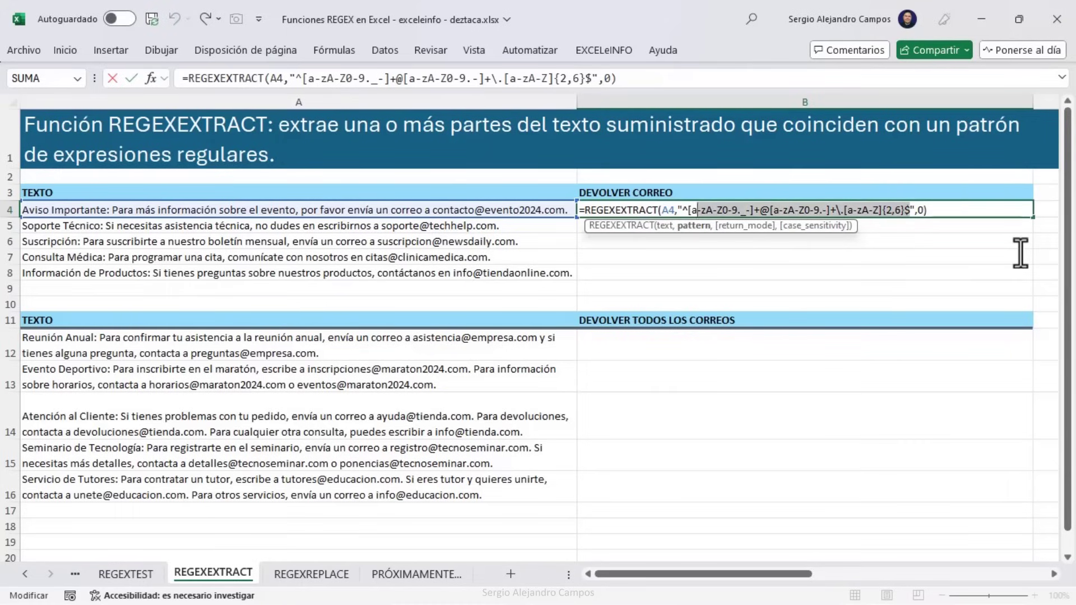
{"action": "key", "text": "Escape"}
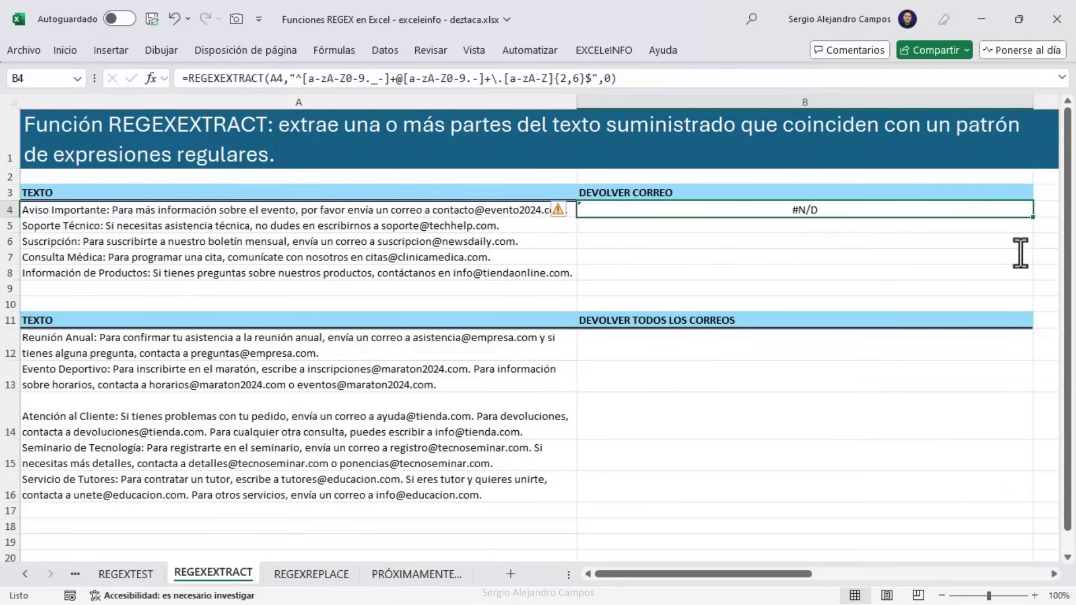
{"action": "key", "text": "alt+Tab"}
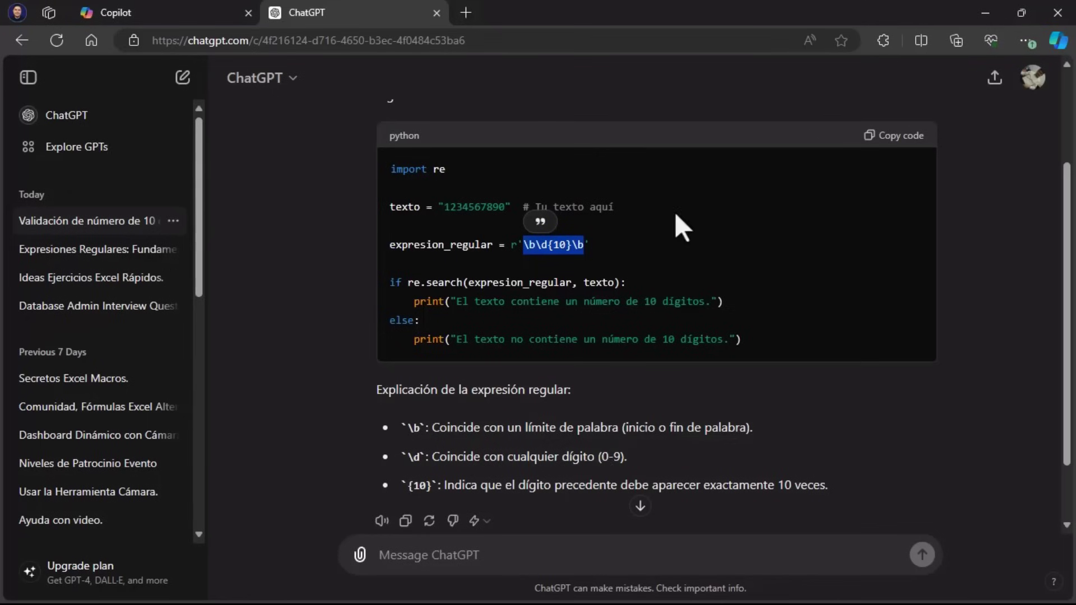
Ask ChatGPT for an email-matching regex and select the word-boundary pattern in its reply
{"action": "left_click", "coordinate": [509, 555]}
{"action": "scroll", "coordinate": [526, 503], "scroll_direction": "down", "scroll_amount": 2}
{"action": "type", "text": "Me das una expresión regular para encontrar un email dentro de un texto."}
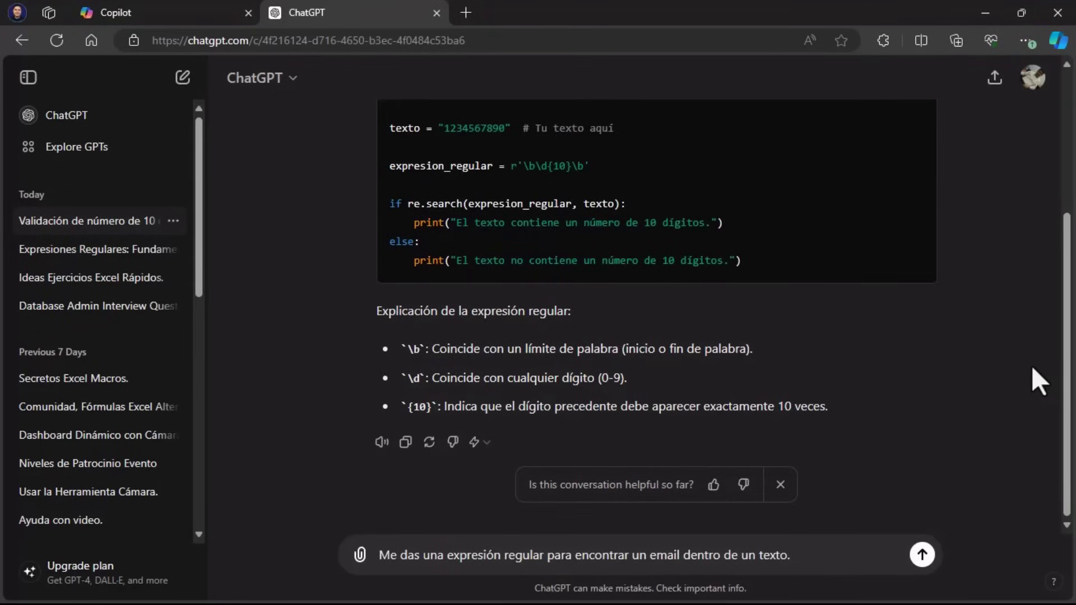
{"action": "key", "text": "Return"}
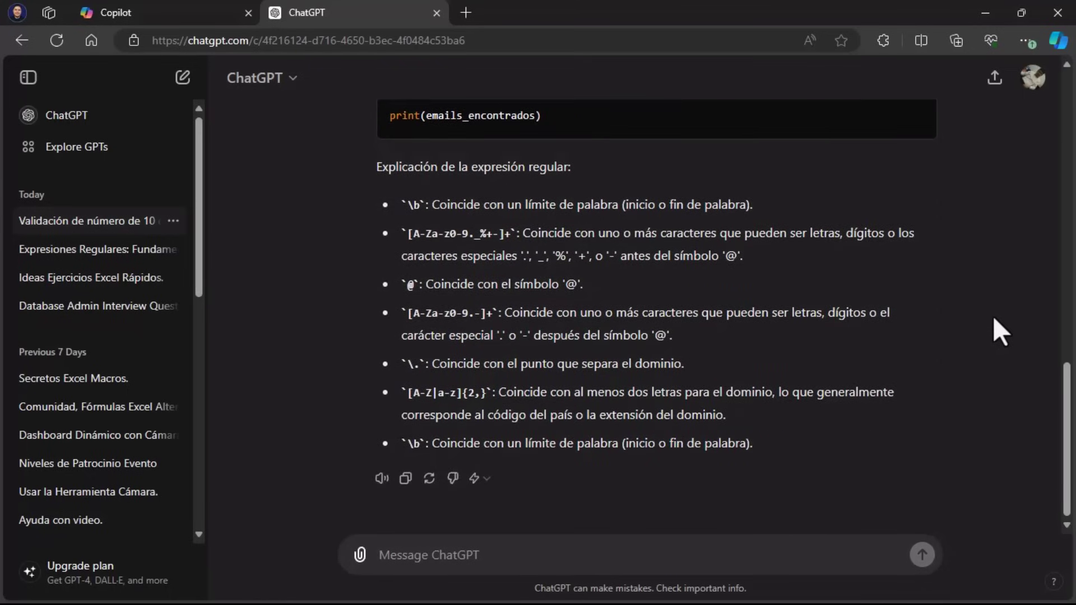
{"action": "scroll", "coordinate": [768, 401], "scroll_direction": "up", "scroll_amount": 4}
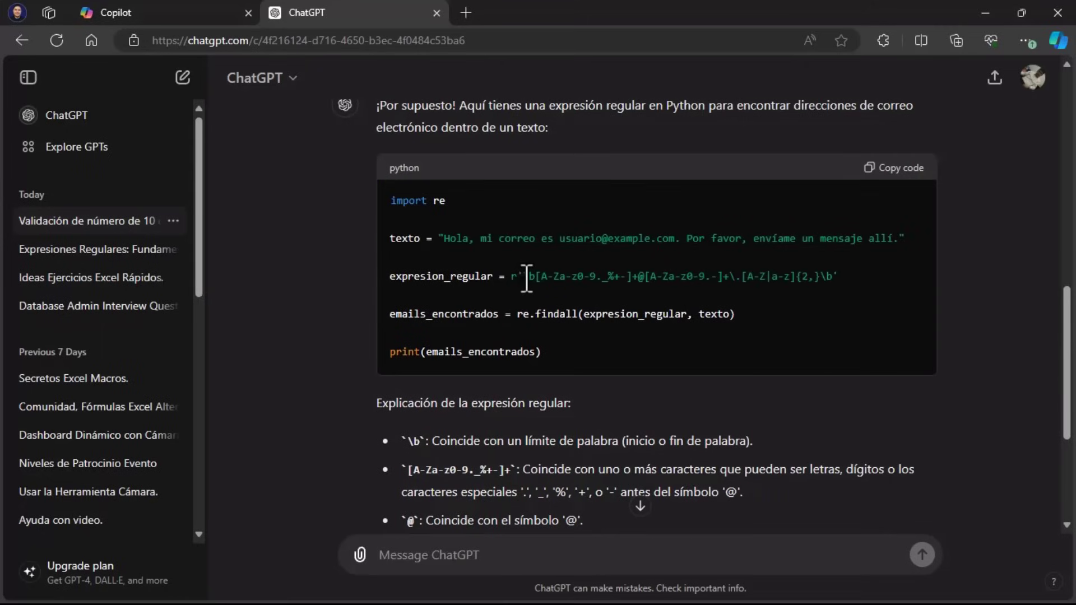
{"action": "left_click_drag", "start_coordinate": [523, 278], "coordinate": [829, 284]}
{"action": "key", "text": "ctrl+c"}
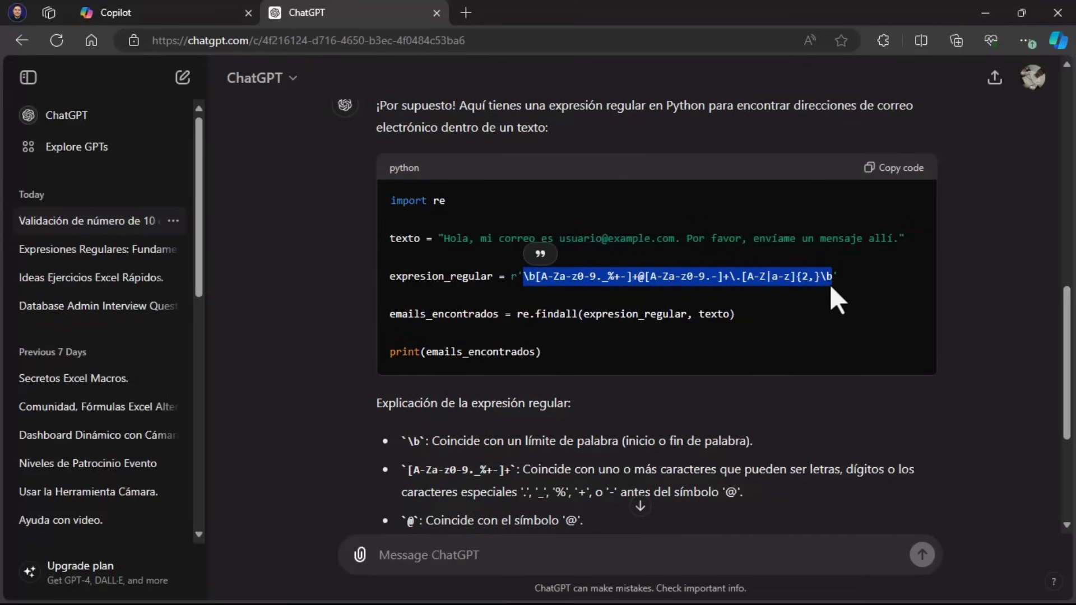
Back in Excel, select the old regex pattern inside B4's REGEXEXTRACT formula
{"action": "key", "text": "alt+Tab"}
{"action": "left_click", "coordinate": [298, 79]}
{"action": "left_click_drag", "start_coordinate": [297, 78], "coordinate": [589, 79]}
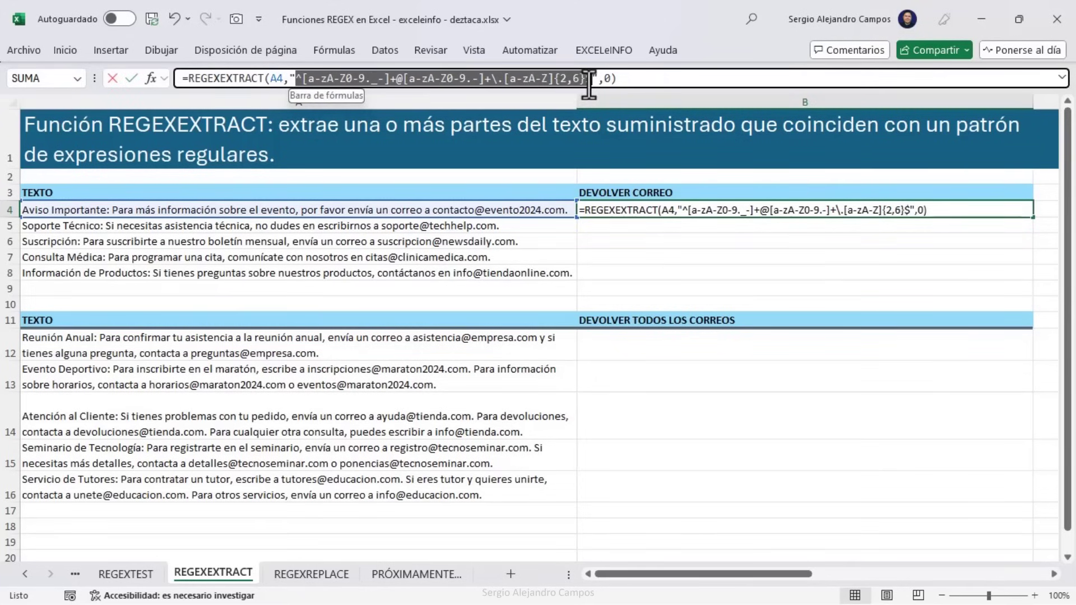
Replace B4's pattern with the word-boundary email regex and fill the formula down to B8
{"action": "key", "text": "ctrl+v"}
{"action": "key", "text": "Return"}
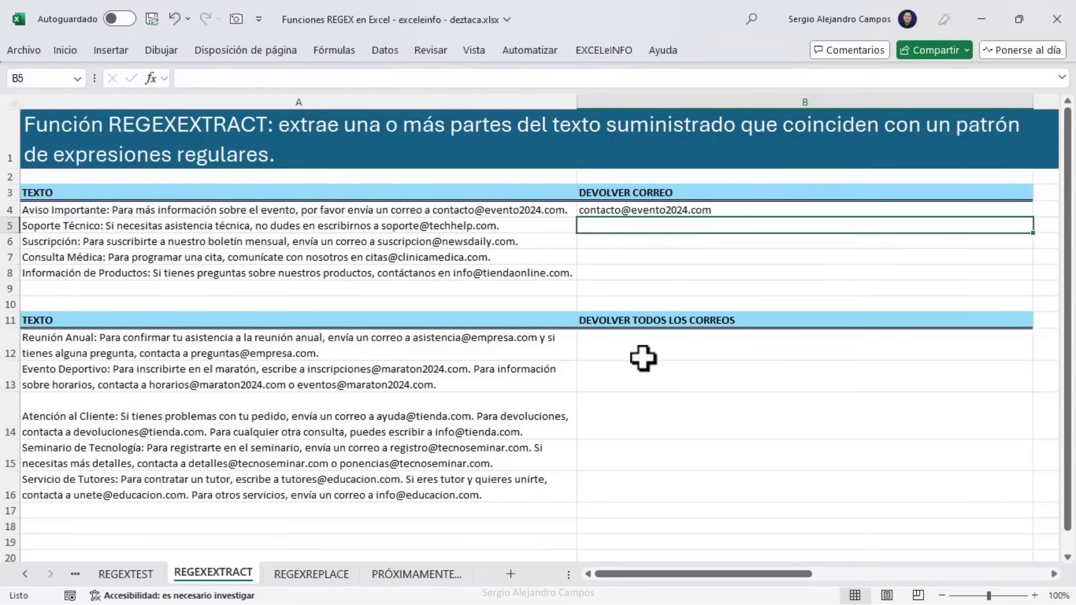
{"action": "left_click", "coordinate": [1011, 210]}
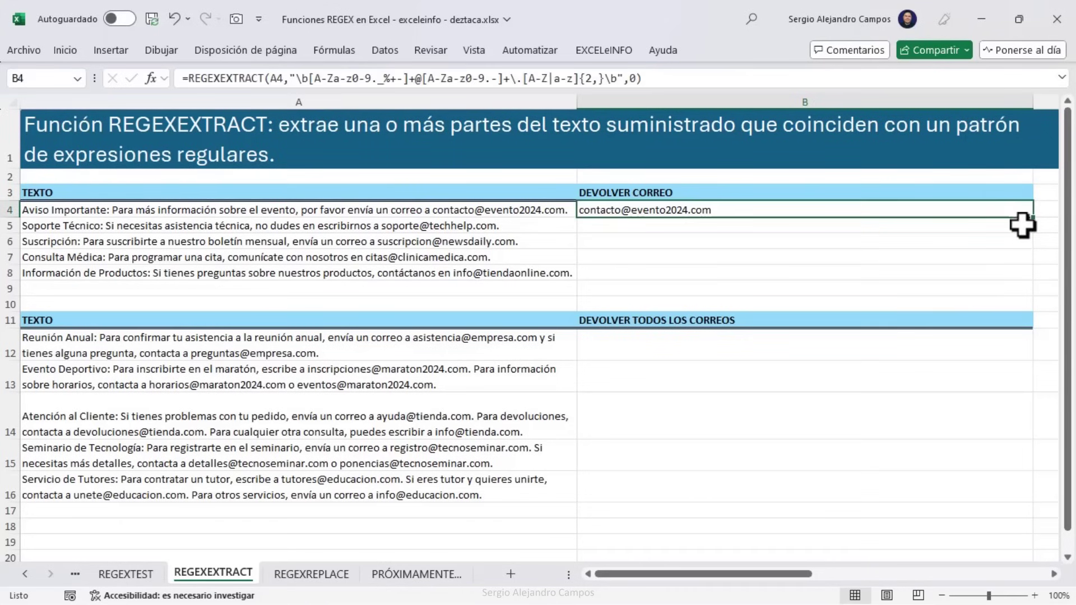
{"action": "left_click_drag", "start_coordinate": [1032, 218], "coordinate": [1024, 274]}
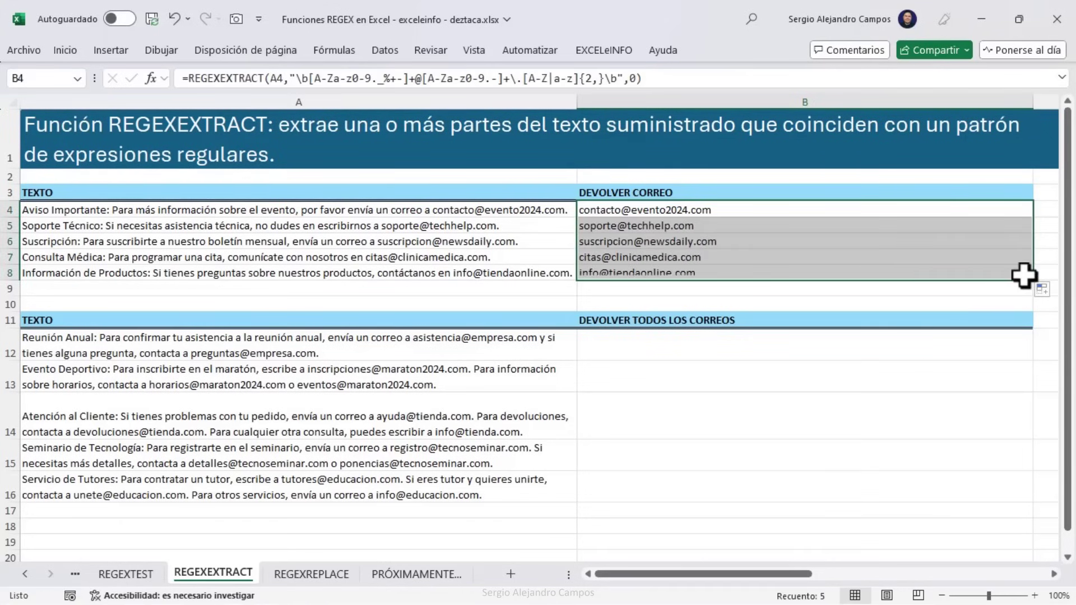
Move down to cell A12 in the all-emails section
{"action": "key", "text": "ctrl+Down"}
{"action": "key", "text": "ctrl+Down"}
{"action": "key", "text": "Down"}
{"action": "key", "text": "Left"}
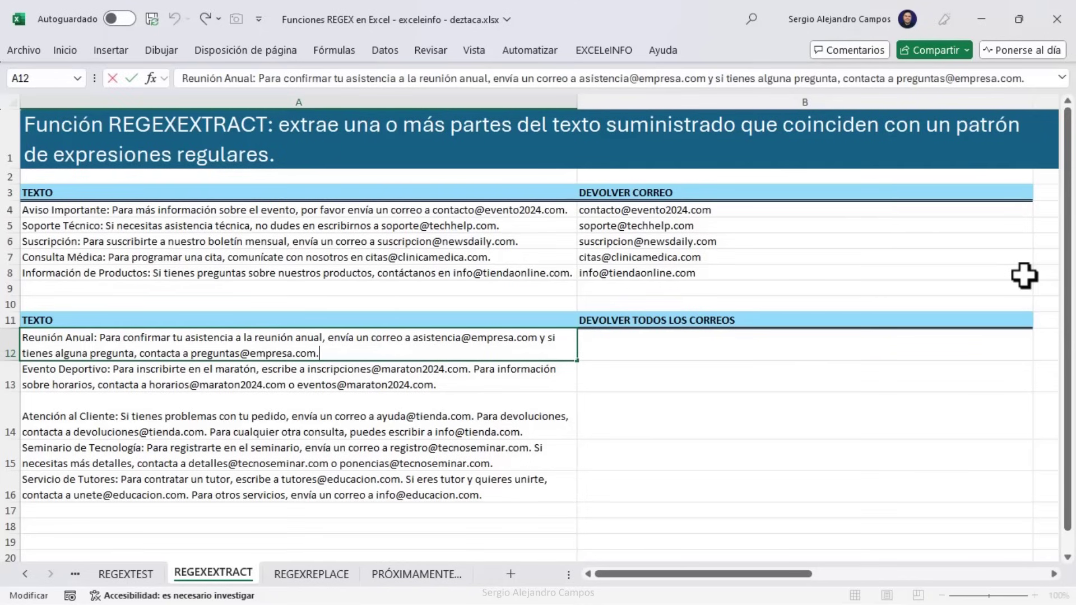
Inspect the e-mail addresses contained in A12 and A13, then go to B12
{"action": "key", "text": "F2"}
{"action": "left_click_drag", "start_coordinate": [429, 339], "coordinate": [505, 339]}
{"action": "left_click_drag", "start_coordinate": [206, 357], "coordinate": [421, 370]}
{"action": "left_click", "coordinate": [307, 372]}
{"action": "key", "text": "F2"}
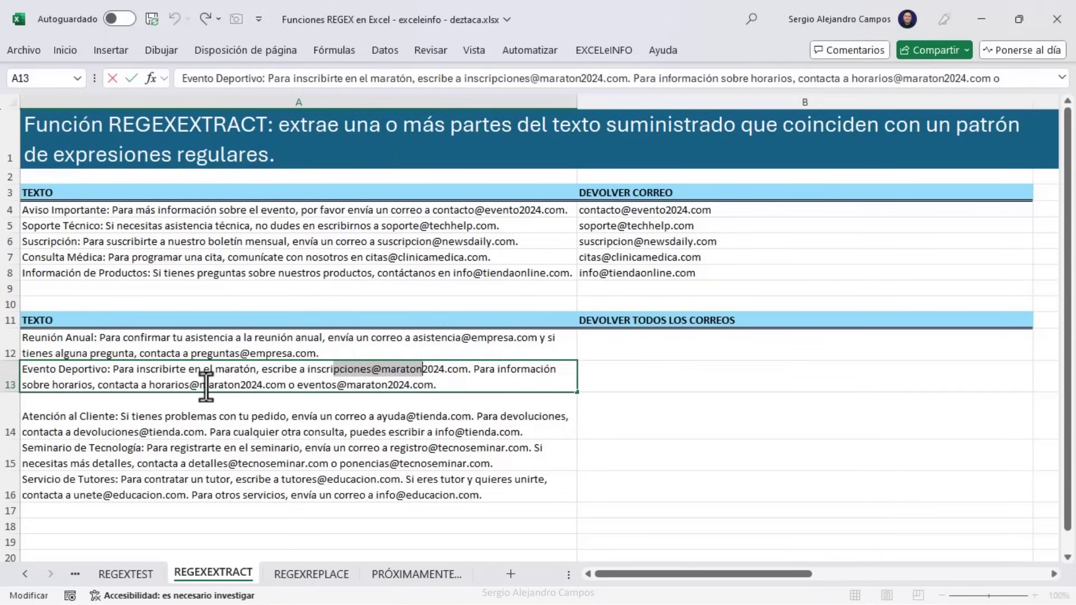
{"action": "left_click_drag", "start_coordinate": [184, 384], "coordinate": [215, 385]}
{"action": "left_click_drag", "start_coordinate": [340, 388], "coordinate": [385, 387]}
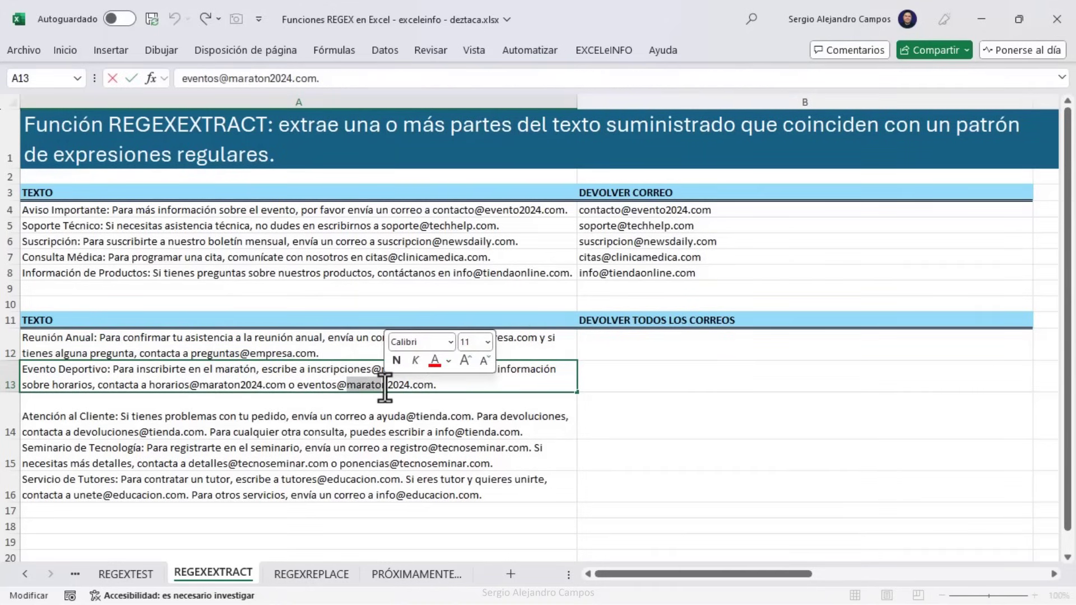
{"action": "key", "text": "Escape"}
{"action": "key", "text": "Right"}
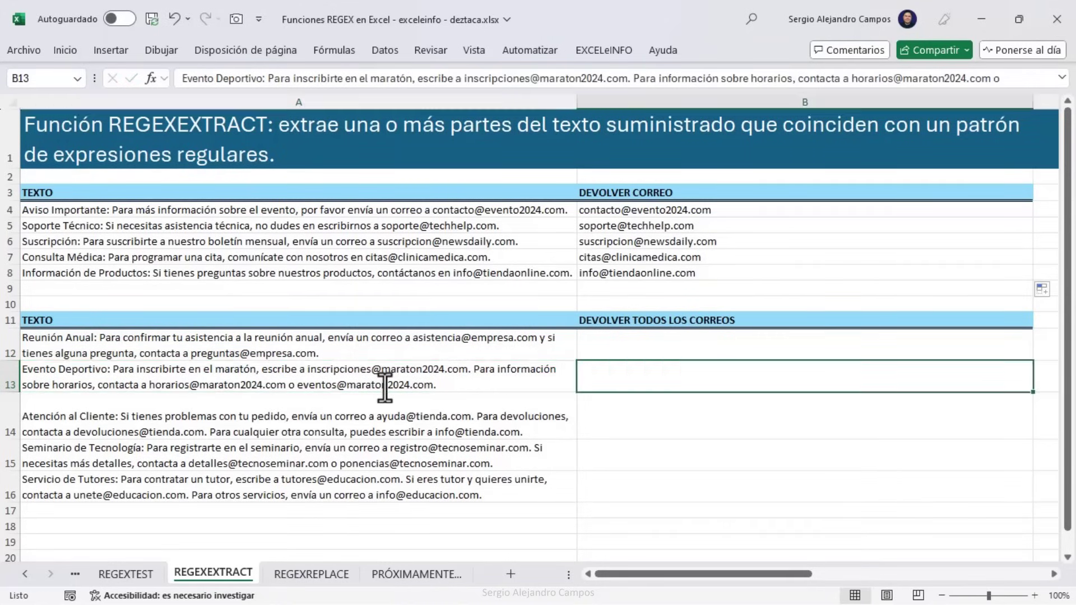
{"action": "key", "text": "Up"}
Enter =REGEXEXTRACT(A12,"<email regex>",1) in B12 to return all matching e-mails
{"action": "type", "text": "=REG"}
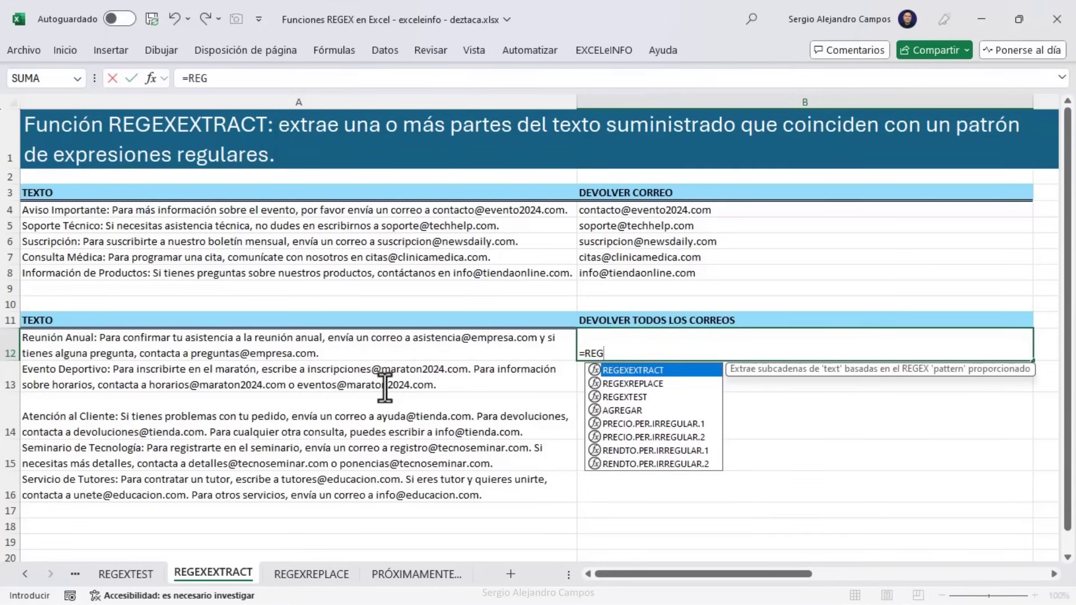
{"action": "key", "text": "Tab"}
{"action": "key", "text": "Left"}
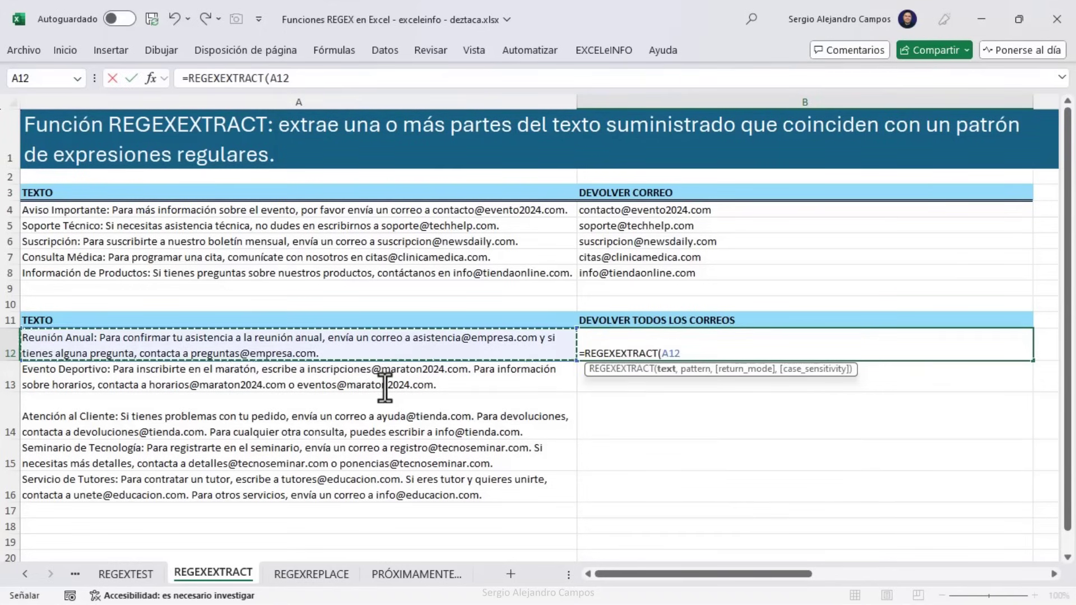
{"action": "type", "text": ","}
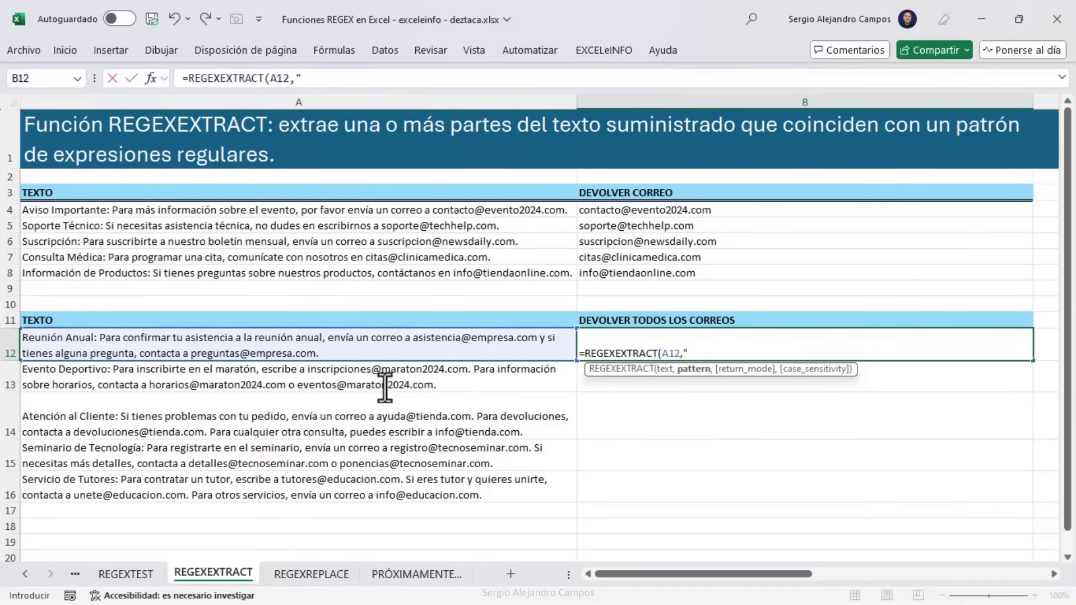
{"action": "type", "text": "\"\\b[A-Za-z0-9._%+-]+@[A-Za-z0-9.-]+\\.[A-Z|a-z]{2,}\\b"}
{"action": "type", "text": "\""}
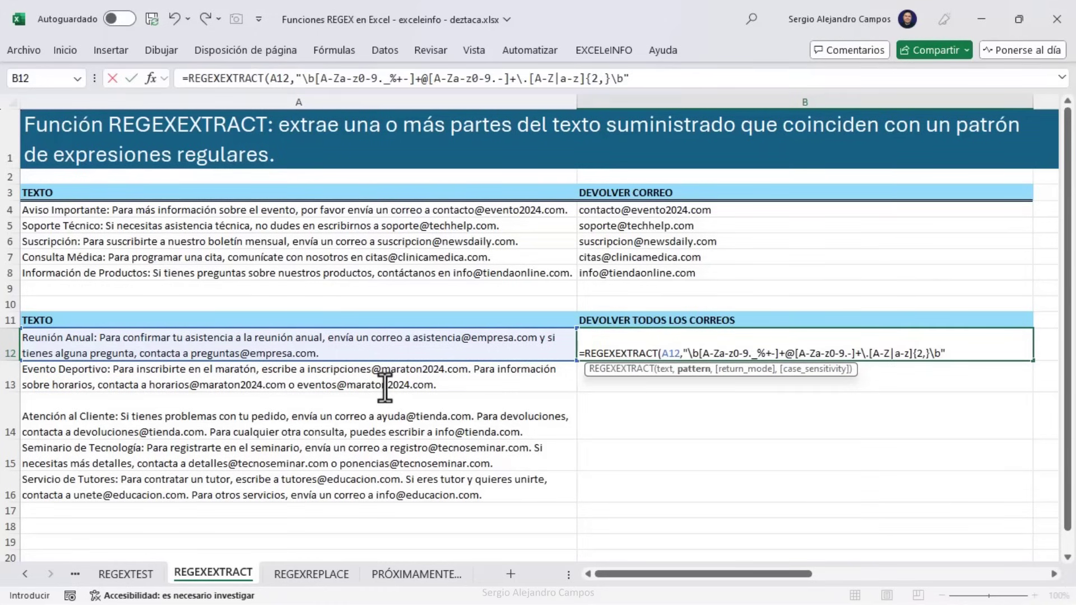
{"action": "type", "text": ","}
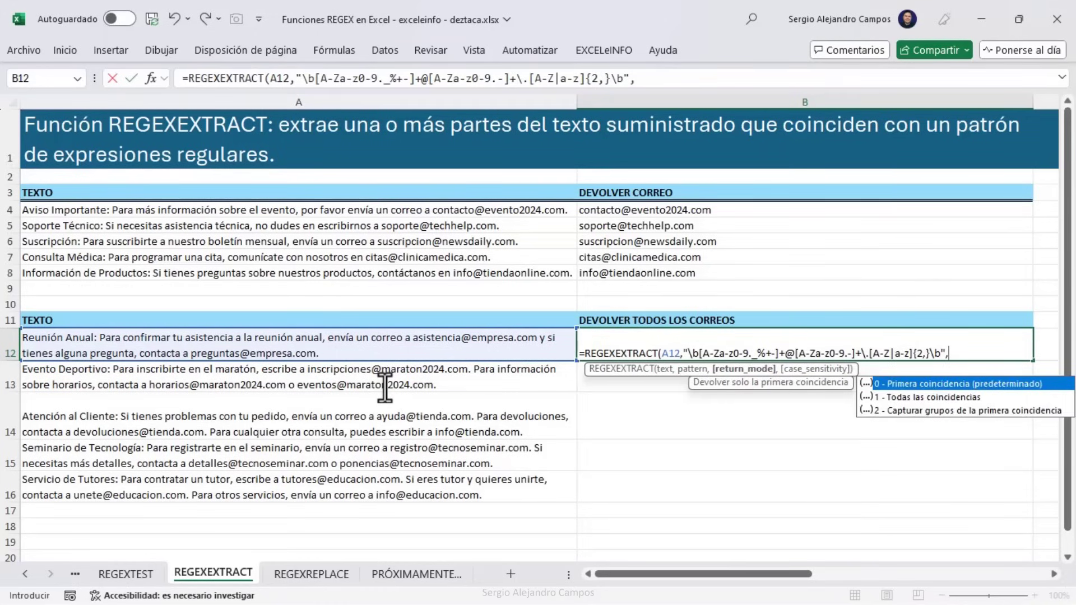
{"action": "key", "text": "Down"}
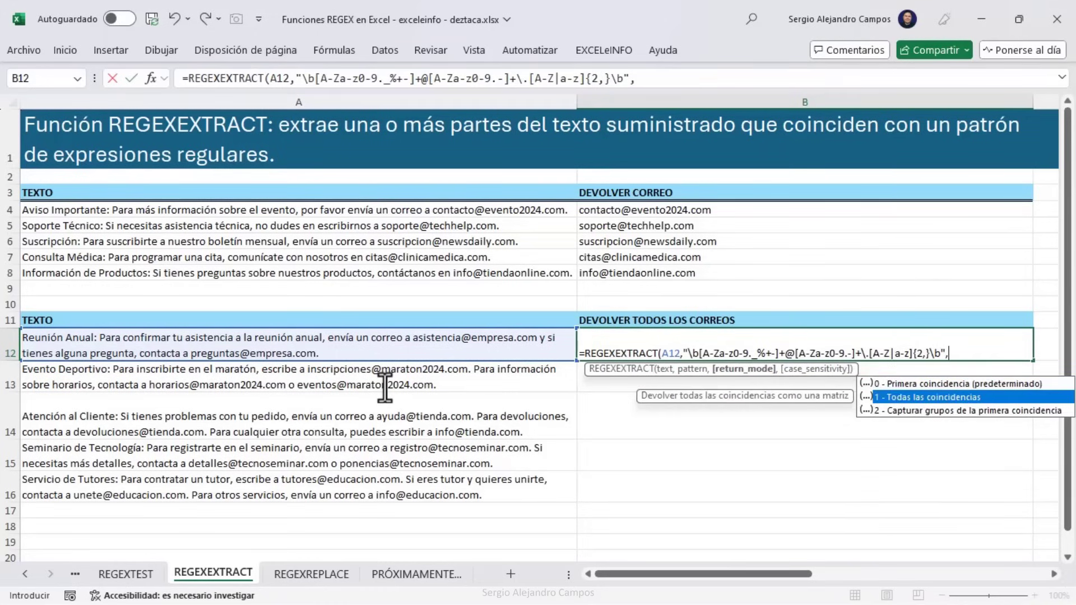
{"action": "key", "text": "Tab"}
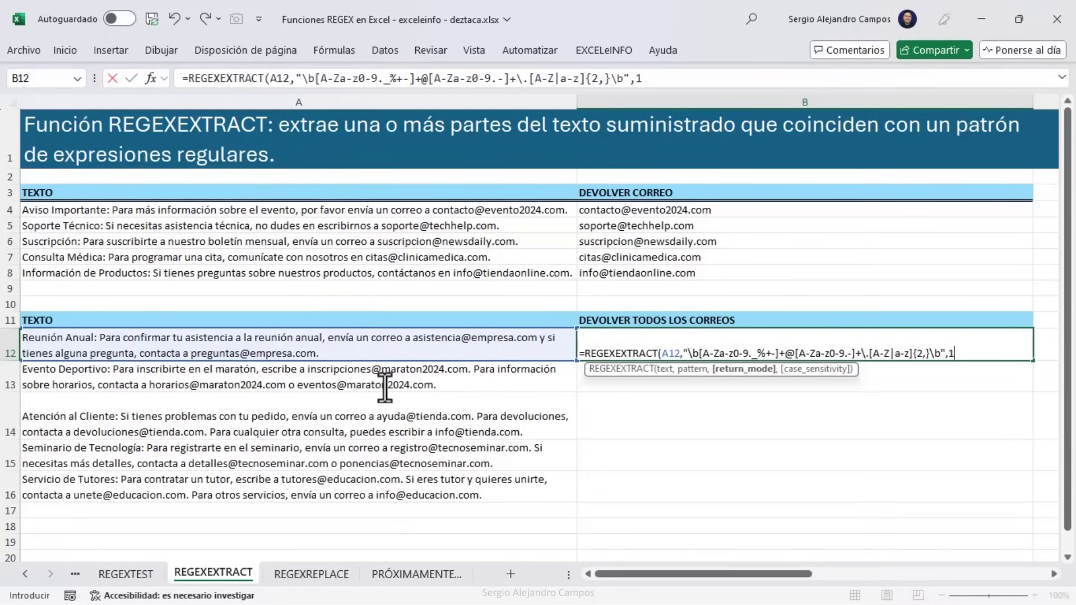
{"action": "key", "text": "Return"}
{"action": "key", "text": "Up"}
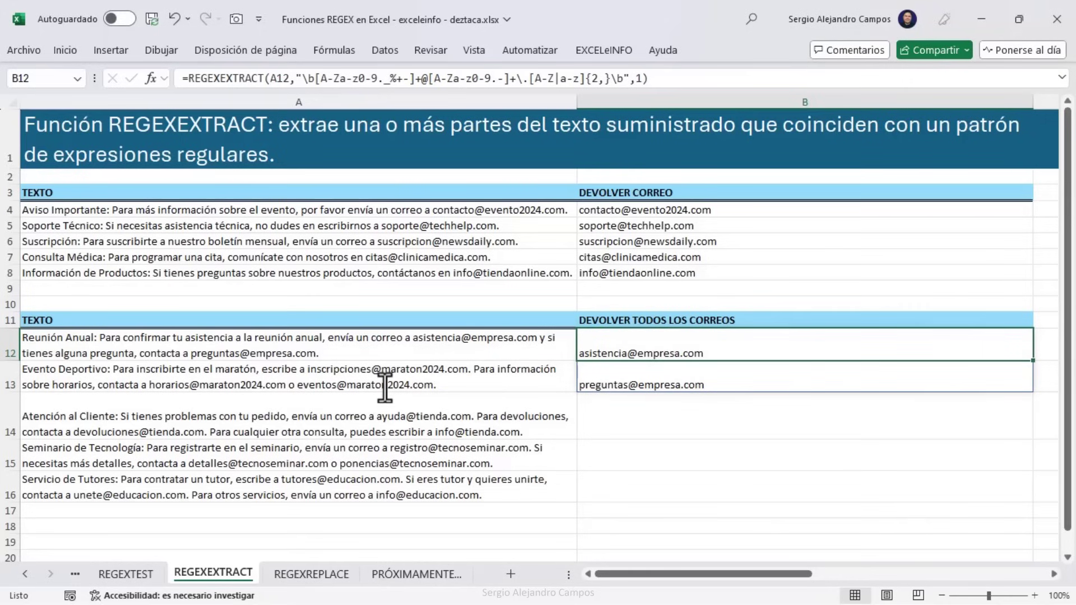
Copy B12's all-matches REGEXEXTRACT formula into B13
{"action": "key", "text": "Left"}
{"action": "key", "text": "Down"}
{"action": "key", "text": "Up"}
{"action": "key", "text": "Right"}
{"action": "key", "text": "ctrl+c"}
{"action": "key", "text": "Down"}
{"action": "key", "text": "Return"}
{"action": "key", "text": "ctrl+c"}
{"action": "key", "text": "Up"}
{"action": "key", "text": "Up"}
{"action": "key", "text": "Down"}
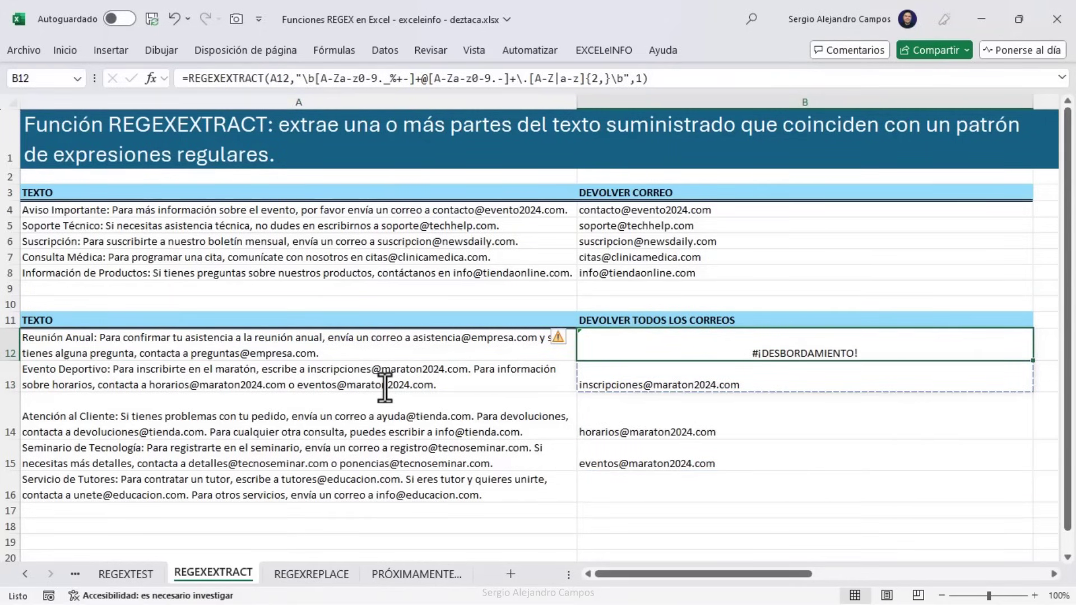
Compare B12 and B13, then undo B13's formula so B12's two e-mails spill again
{"action": "key", "text": "Down"}
{"action": "key", "text": "Up"}
{"action": "key", "text": "Down"}
{"action": "key", "text": "Up"}
{"action": "key", "text": "Down"}
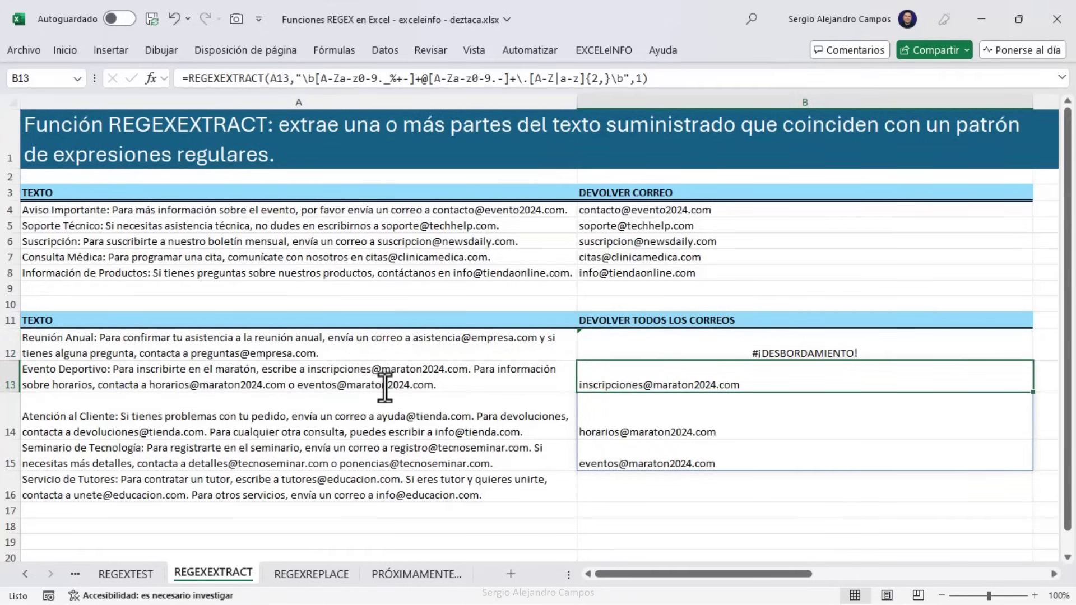
{"action": "key", "text": "ctrl+c"}
{"action": "key", "text": "Up"}
{"action": "key", "text": "Down"}
{"action": "key", "text": "Down"}
{"action": "key", "text": "Down"}
{"action": "key", "text": "ctrl+z"}
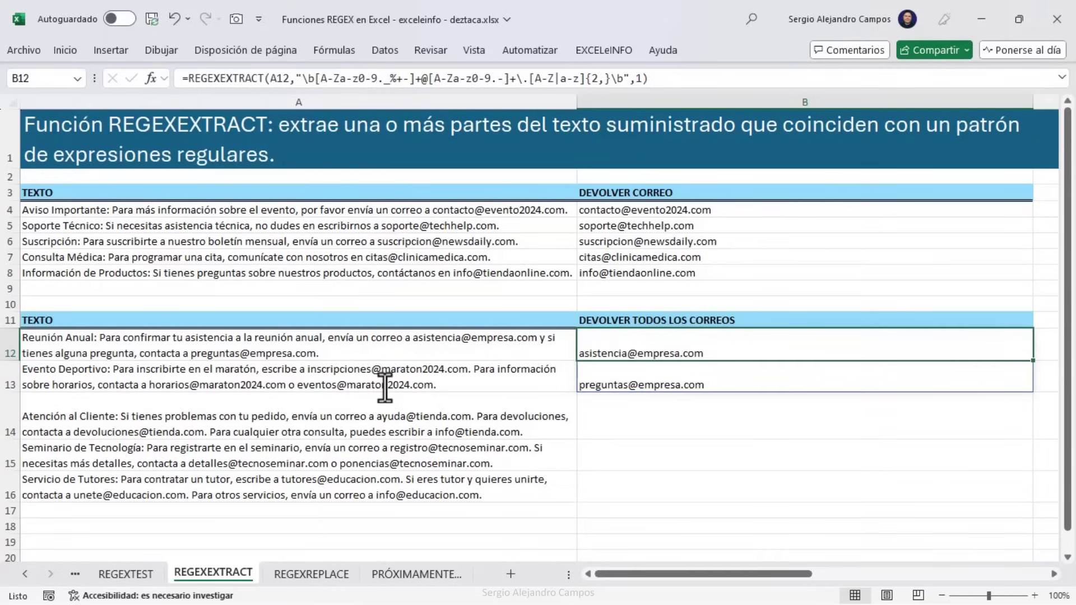
{"action": "key", "text": "F2"}
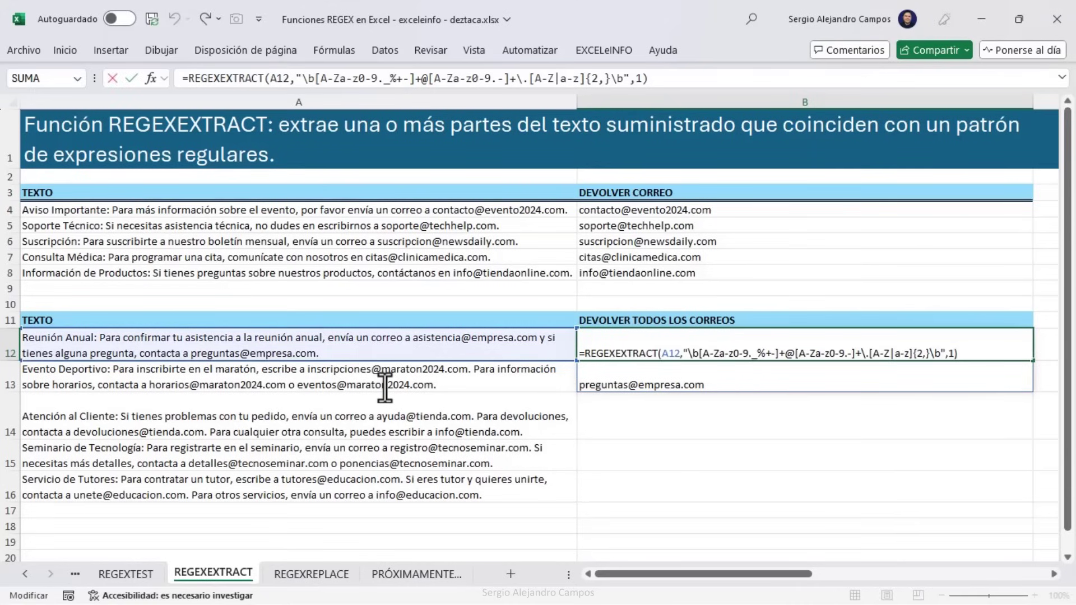
Wrap B12's REGEXEXTRACT in ENFILA and check that the second e-mail lands in C12
{"action": "type", "text": "ENF"}
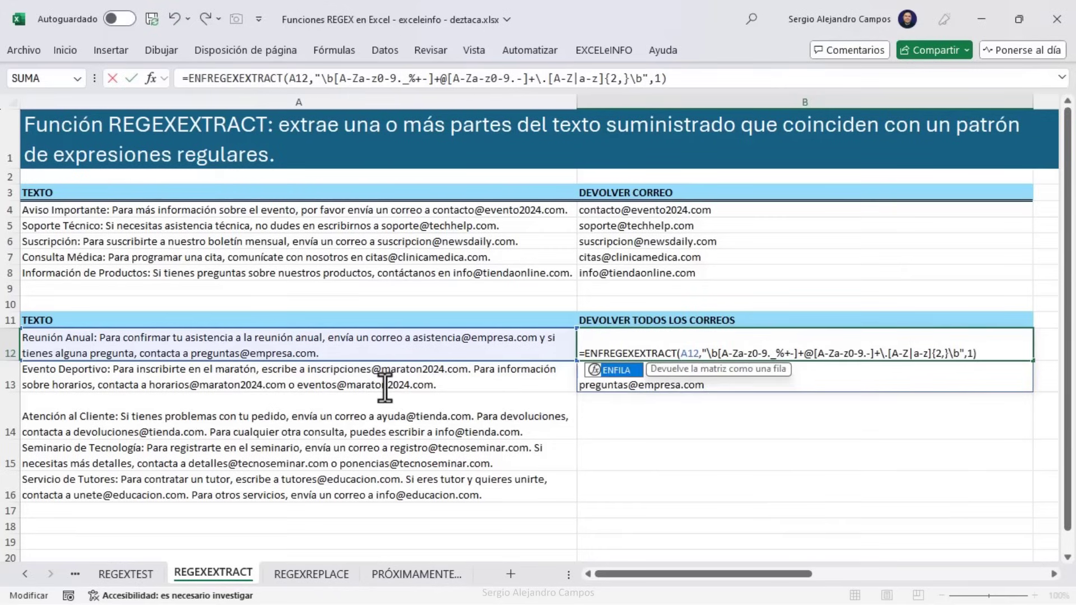
{"action": "key", "text": "Tab"}
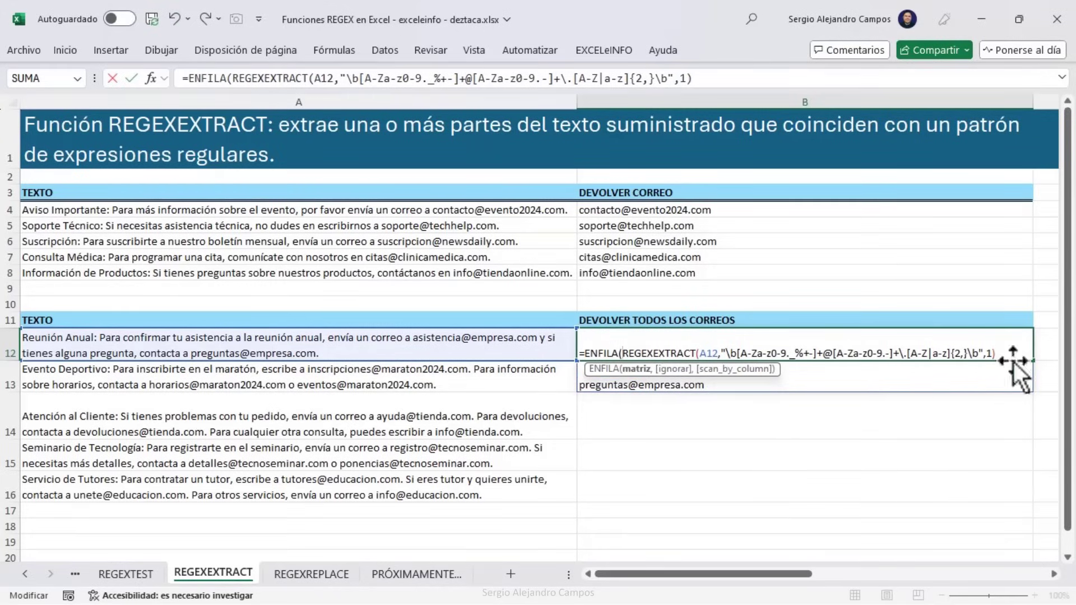
{"action": "type", "text": ")"}
{"action": "key", "text": "Return"}
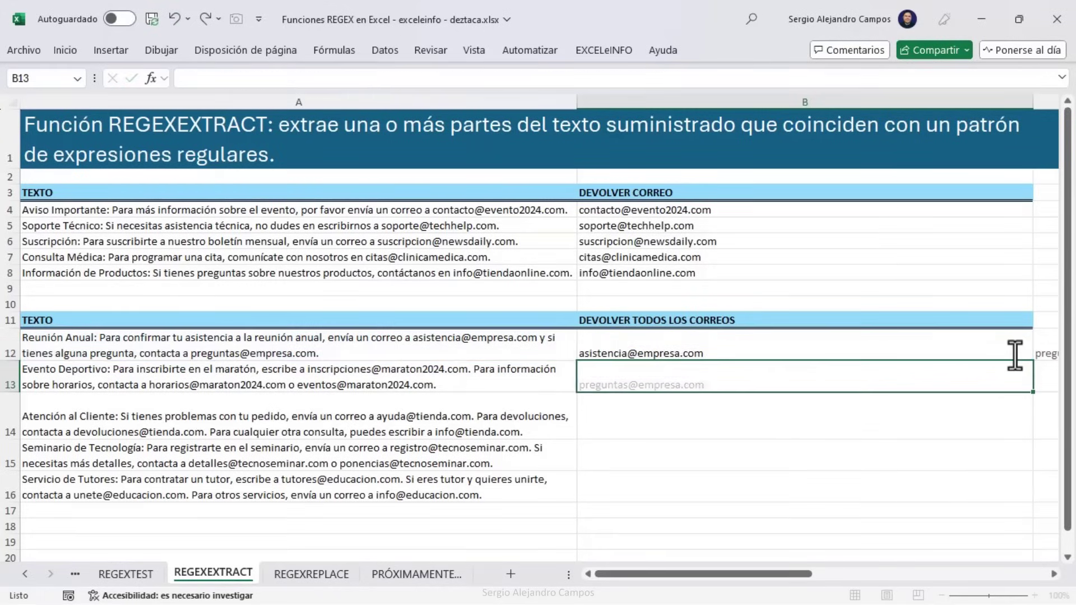
{"action": "key", "text": "Up"}
{"action": "key", "text": "Right"}
{"action": "key", "text": "Left"}
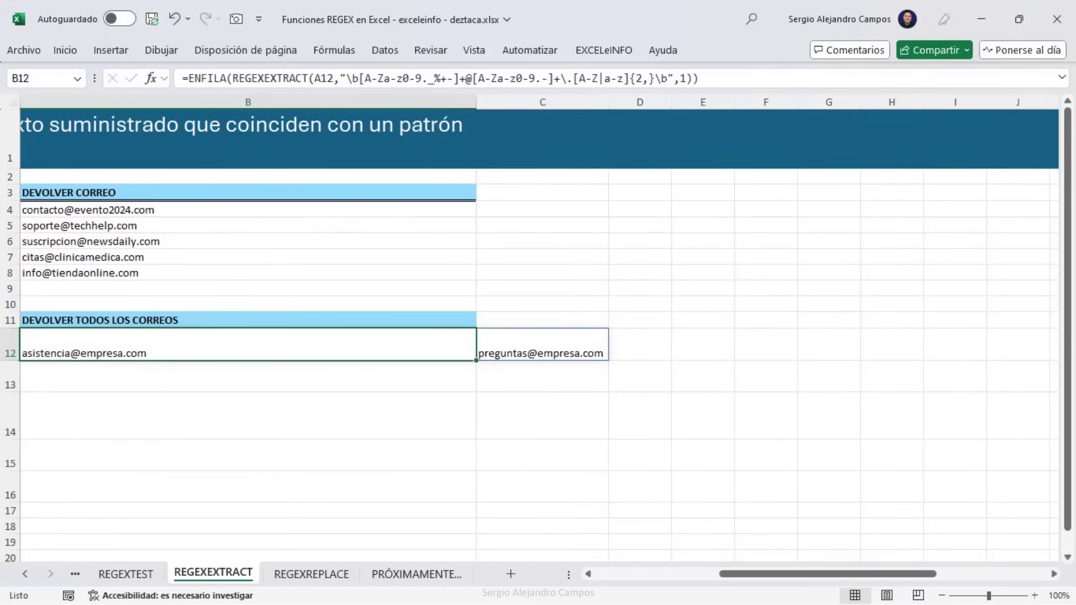
{"action": "key", "text": "Right"}
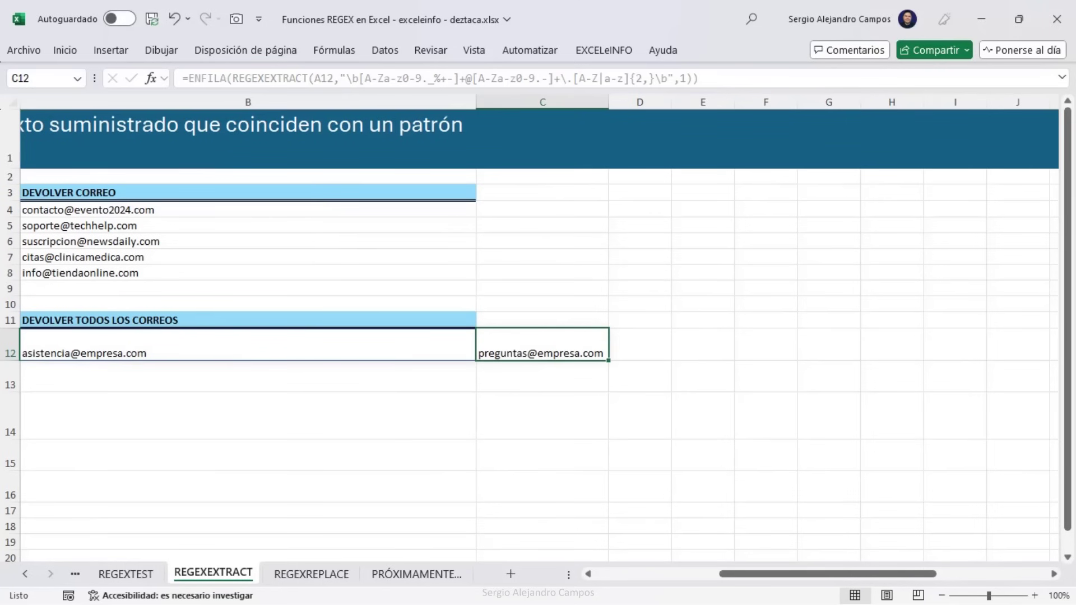
{"action": "key", "text": "Left"}
{"action": "key", "text": "Left"}
{"action": "key", "text": "Right"}
{"action": "key", "text": "F2"}
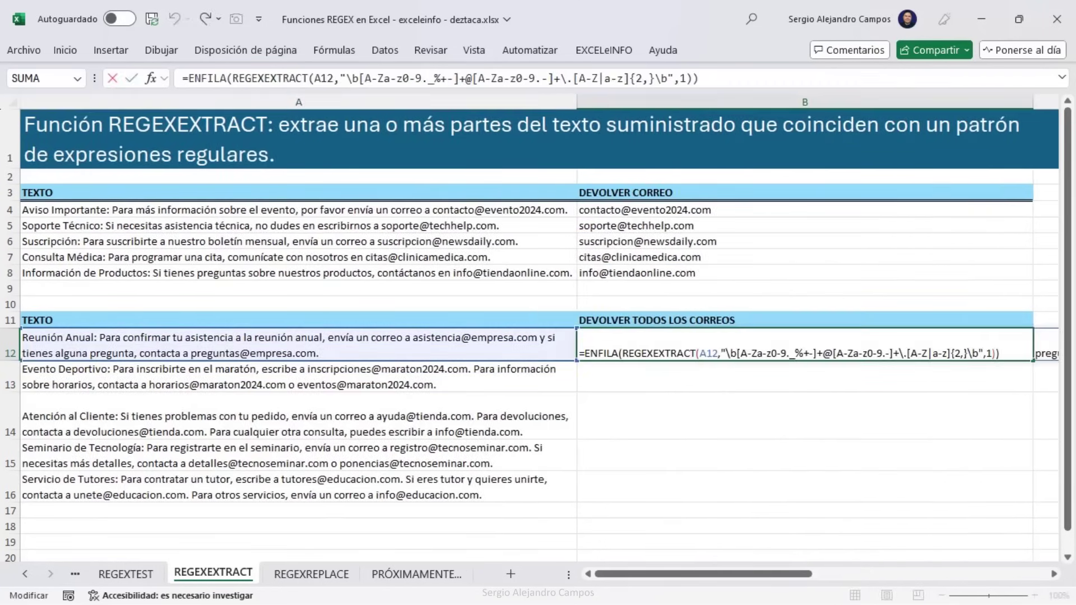
Replace ENFILA with UNIRCADENAS(", ",VERDADERO, around B12's REGEXEXTRACT and submit the formula
{"action": "key", "text": "Delete"}
{"action": "key", "text": "Delete"}
{"action": "key", "text": "Delete"}
{"action": "key", "text": "Delete"}
{"action": "key", "text": "Delete"}
{"action": "key", "text": "Delete"}
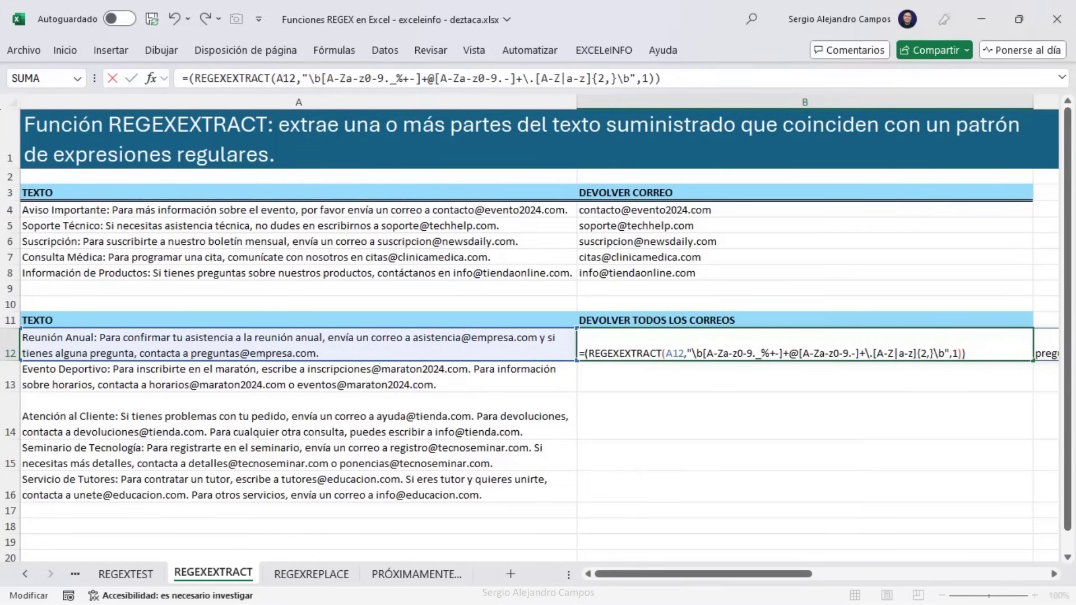
{"action": "type", "text": "UN"}
{"action": "key", "text": "Down"}
{"action": "key", "text": "Down"}
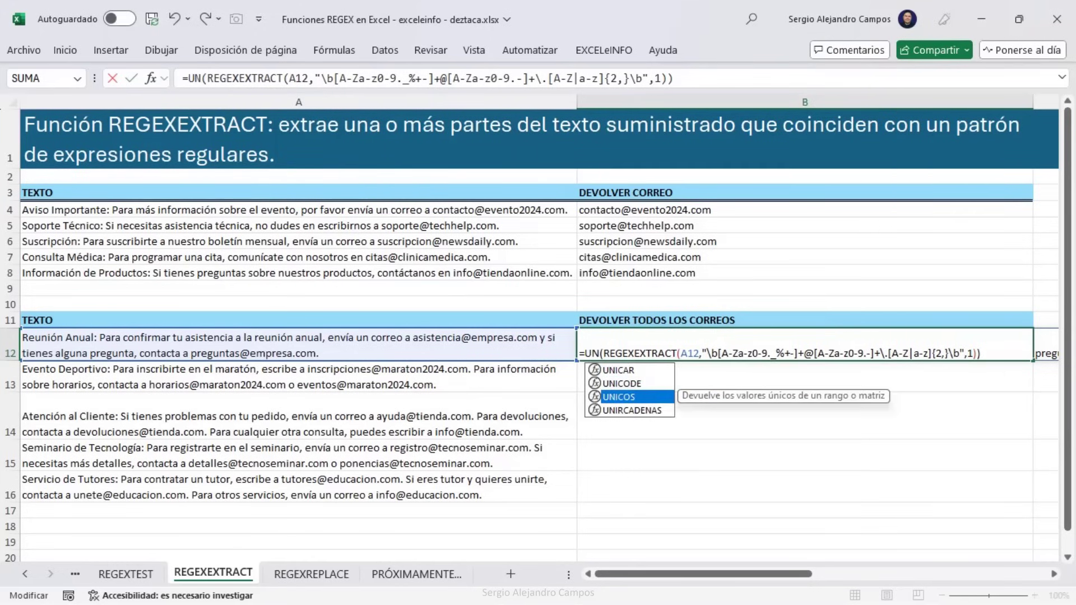
{"action": "type", "text": "IRCADENAS("}
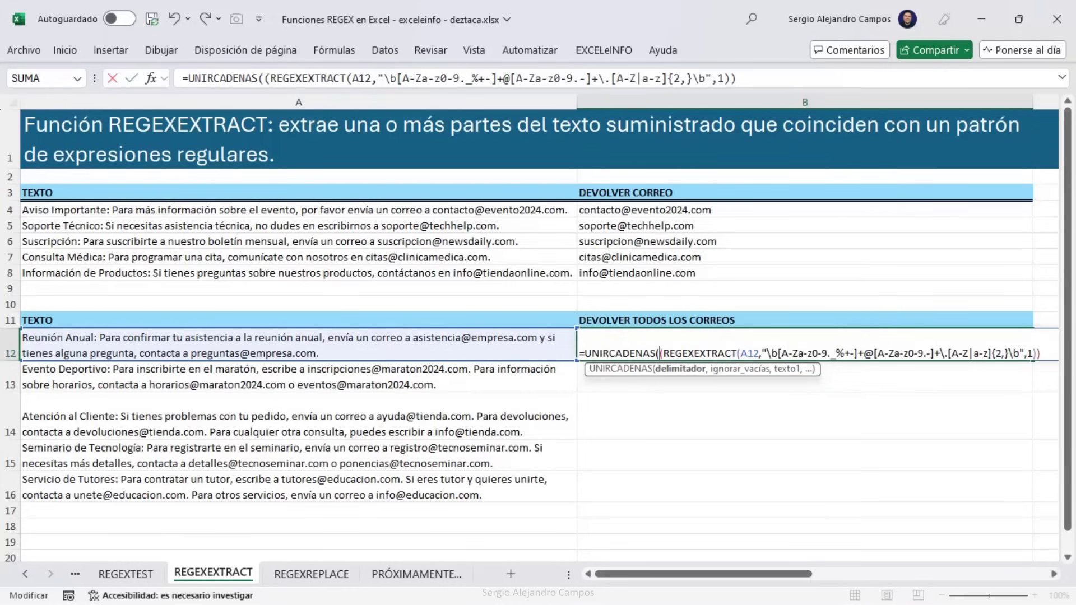
{"action": "type", "text": "\", "}
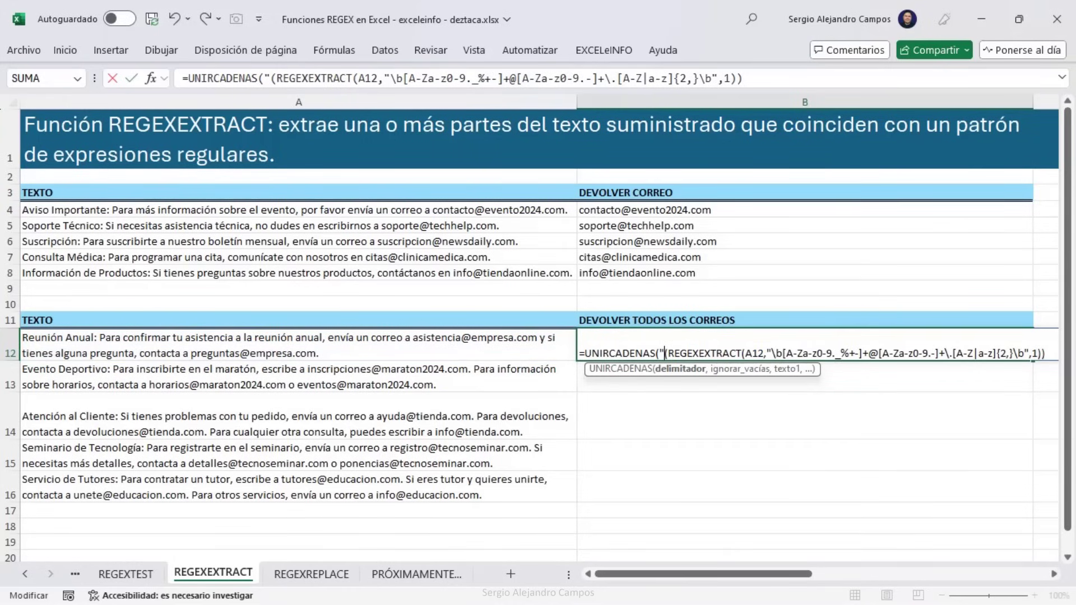
{"action": "type", "text": "\""}
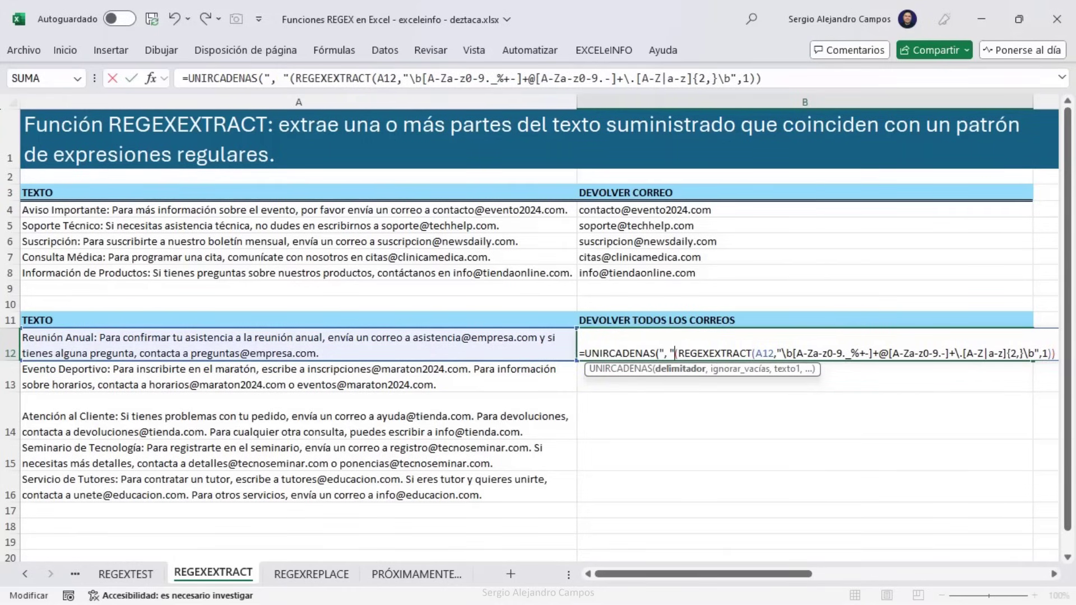
{"action": "type", "text": ","}
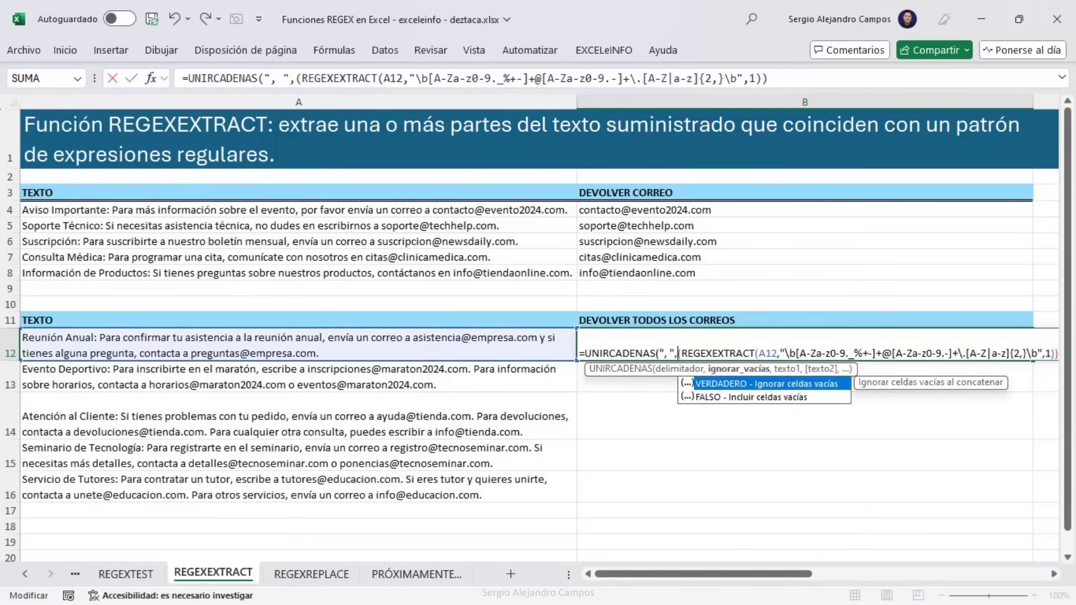
{"action": "key", "text": "Tab"}
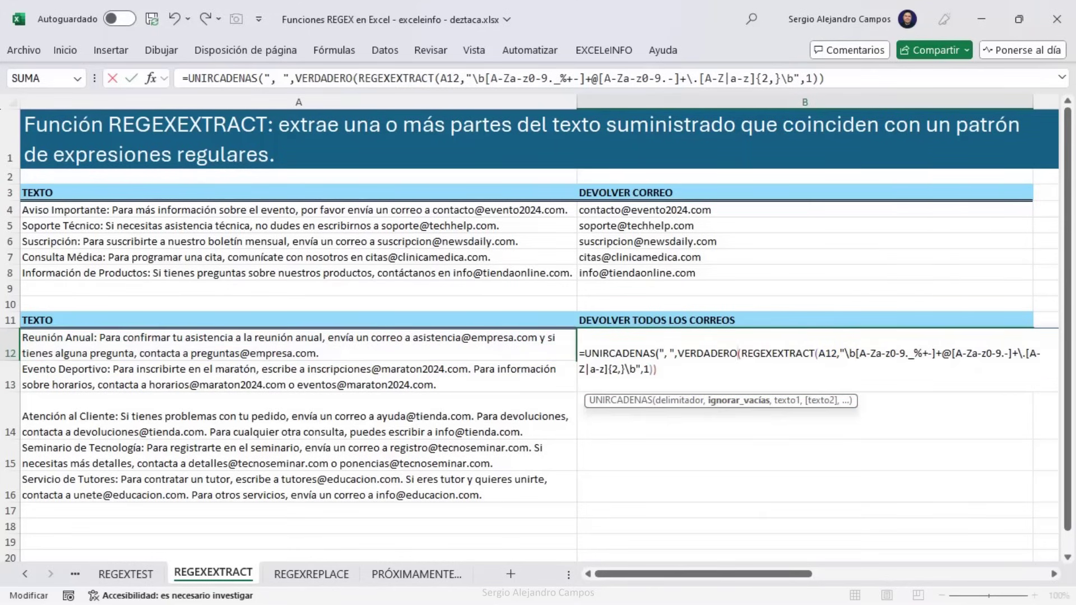
{"action": "type", "text": ","}
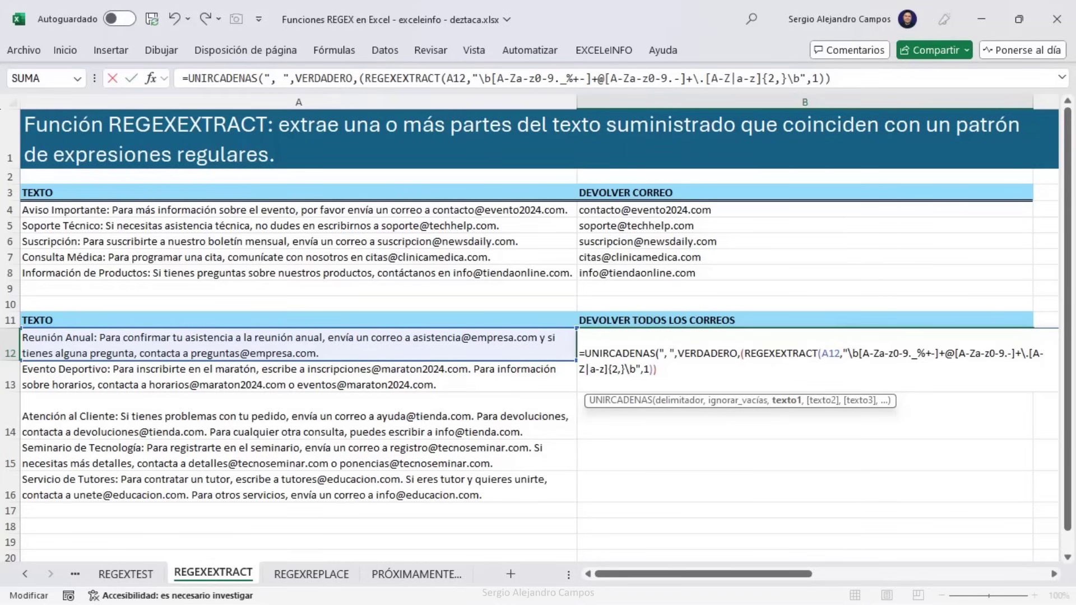
{"action": "key", "text": "Return"}
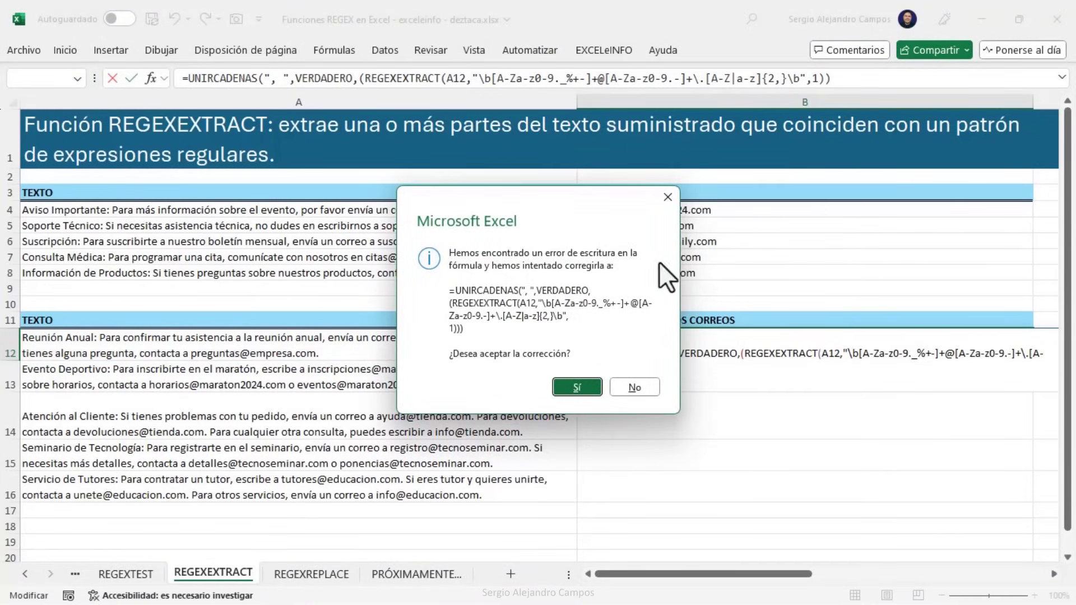
Accept the parenthesis correction, fill B12's UNIRCADENAS formula down to B16, then switch to REGEXREPLACE
{"action": "left_click", "coordinate": [584, 387]}
{"action": "key", "text": "Up"}
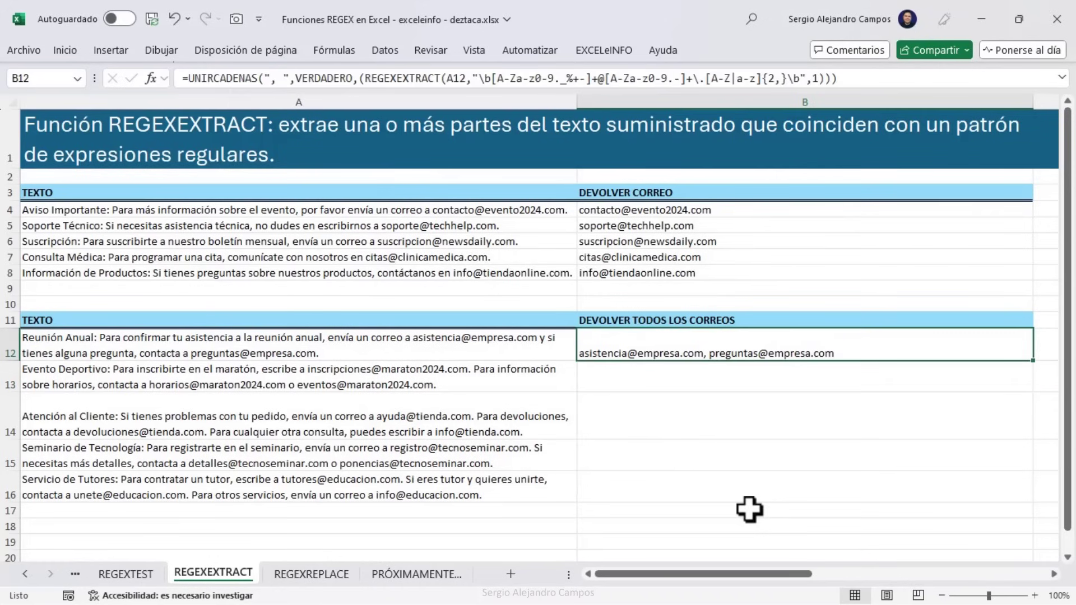
{"action": "double_click", "coordinate": [1036, 364]}
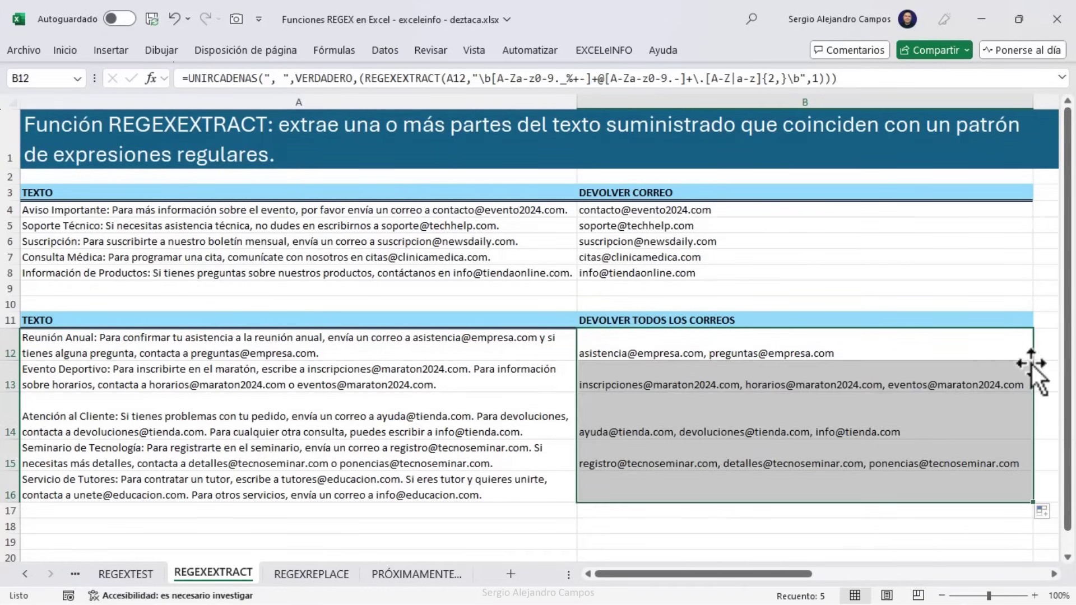
{"action": "left_click", "coordinate": [715, 372]}
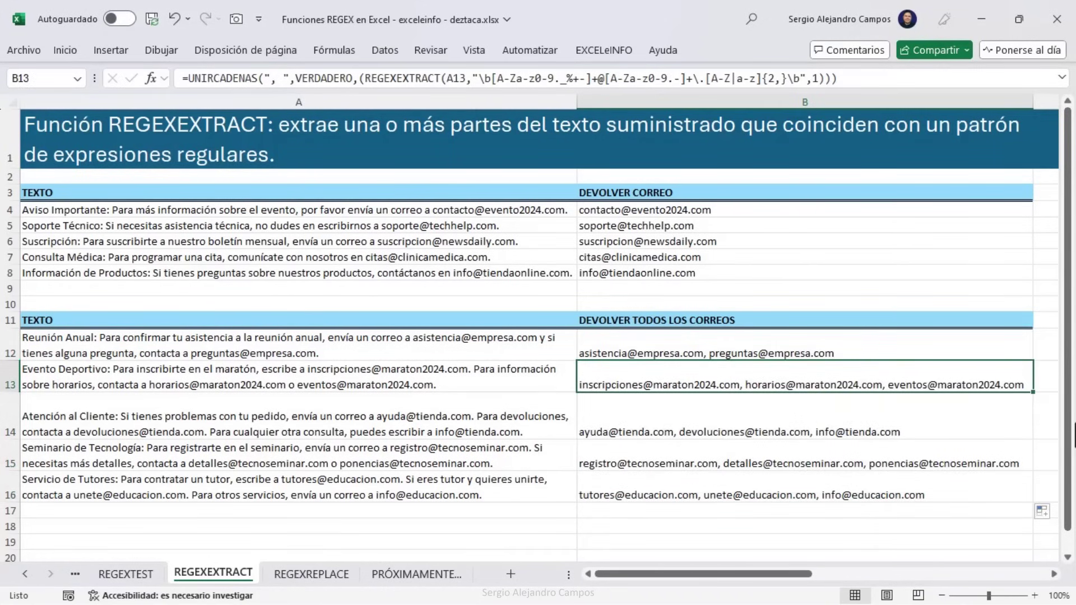
{"action": "left_click", "coordinate": [771, 337]}
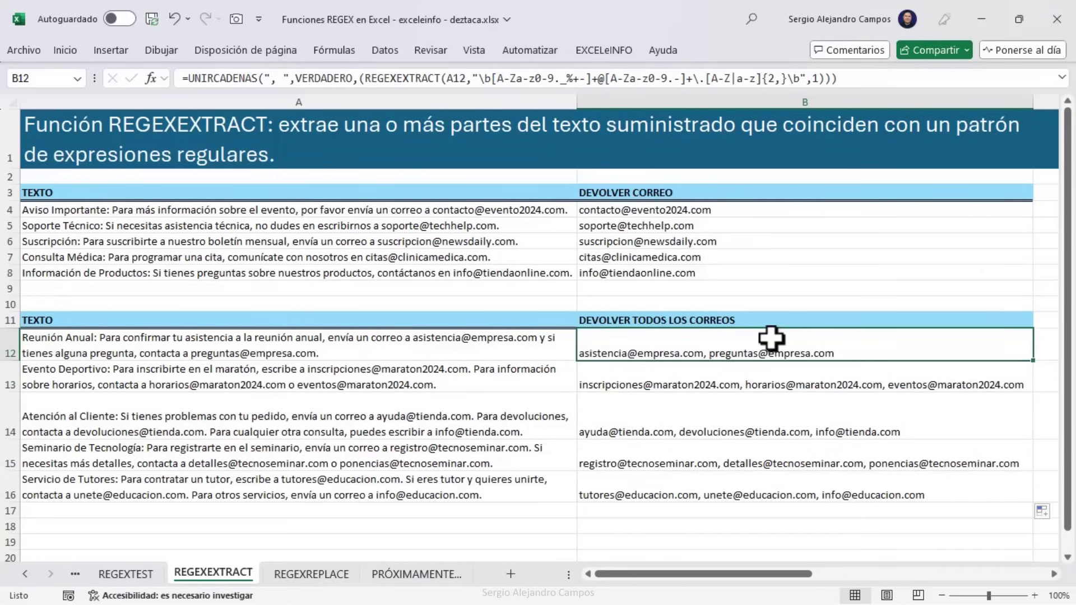
{"action": "left_click", "coordinate": [335, 576]}
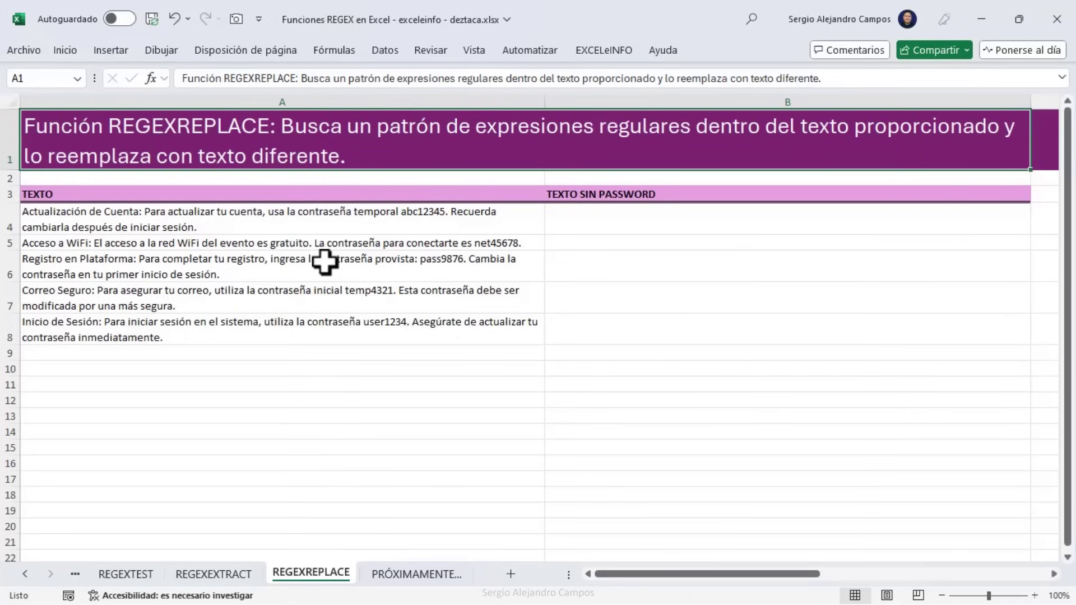
Step through A4 to A8, highlighting each text's heading words such as 'Actualización de Cuenta'
{"action": "key", "text": "Down"}
{"action": "key", "text": "Down"}
{"action": "key", "text": "Down"}
{"action": "key", "text": "Down"}
{"action": "key", "text": "Down"}
{"action": "key", "text": "Down"}
{"action": "key", "text": "Down"}
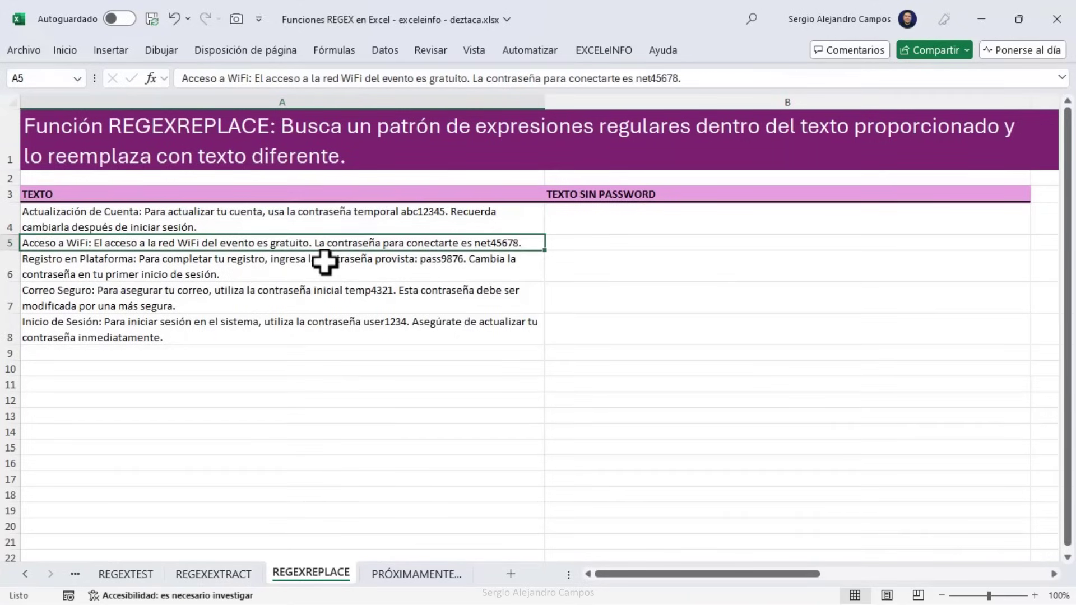
{"action": "key", "text": "Up"}
{"action": "key", "text": "Up"}
{"action": "key", "text": "Up"}
{"action": "key", "text": "Up"}
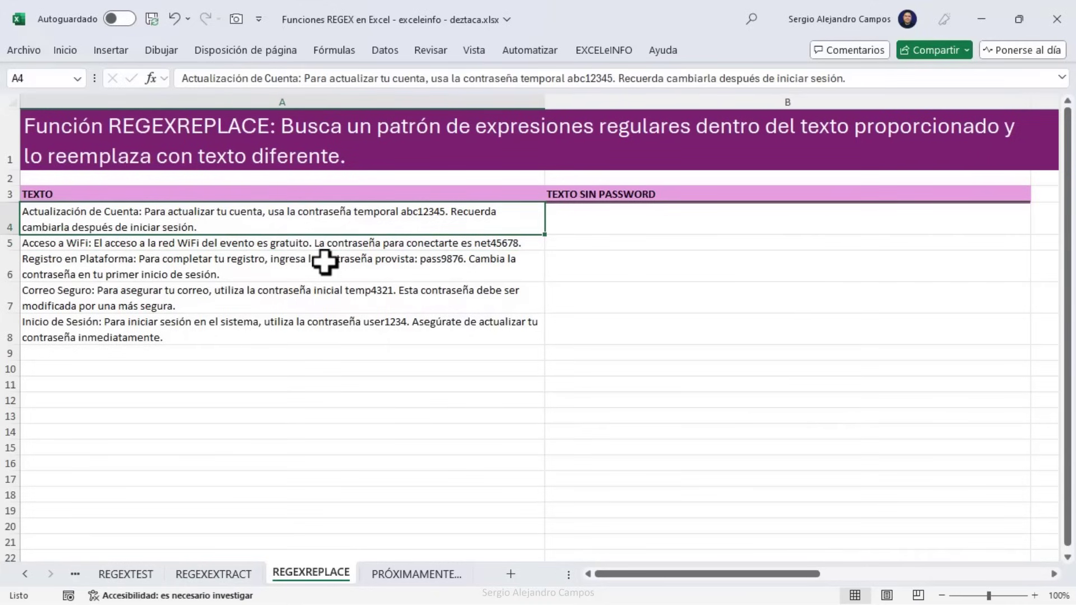
{"action": "key", "text": "F2"}
{"action": "key", "text": "ctrl+Home"}
{"action": "key", "text": "ctrl+shift+Right"}
{"action": "key", "text": "ctrl+shift+Right"}
{"action": "key", "text": "ctrl+shift+Right"}
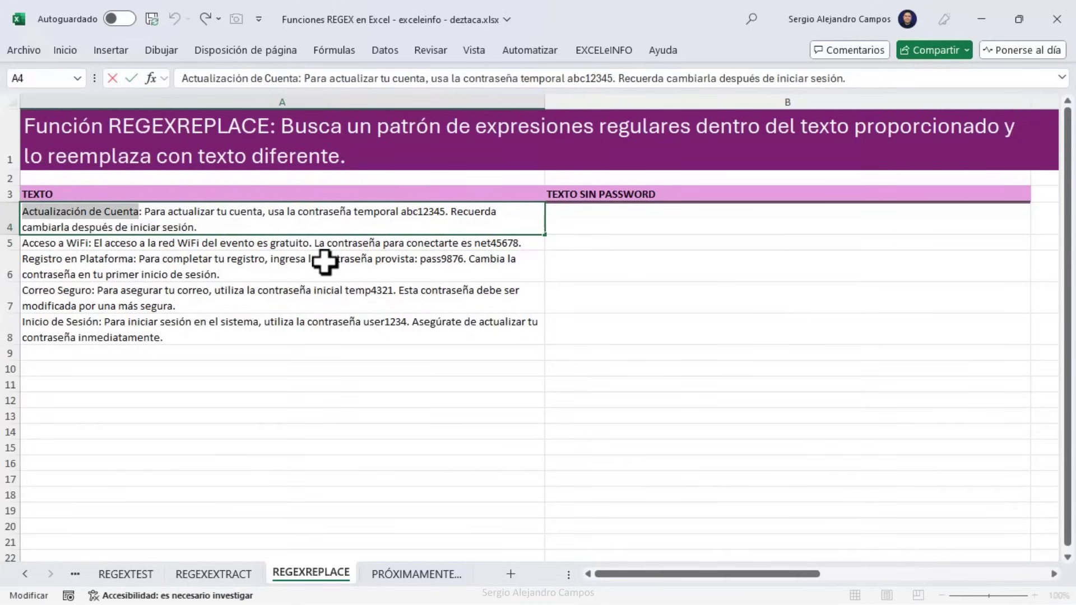
{"action": "key", "text": "Return"}
{"action": "key", "text": "F2"}
{"action": "key", "text": "ctrl+Home"}
{"action": "key", "text": "ctrl+shift+Right"}
{"action": "key", "text": "ctrl+shift+Right"}
{"action": "key", "text": "ctrl+shift+Right"}
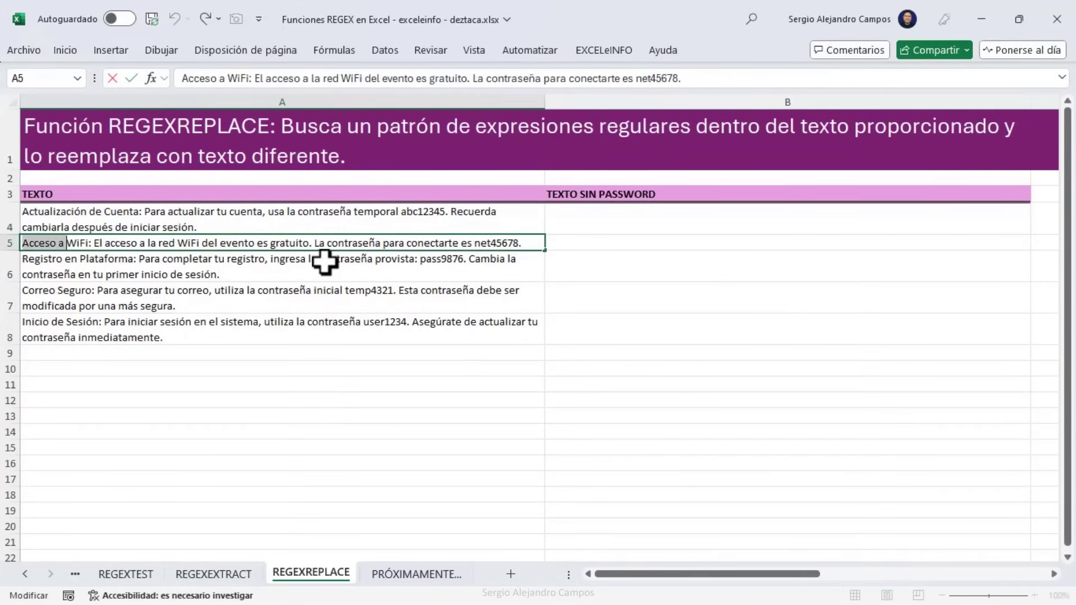
{"action": "key", "text": "Return"}
{"action": "key", "text": "F2"}
{"action": "key", "text": "ctrl+Home"}
{"action": "key", "text": "ctrl+shift+Right"}
{"action": "key", "text": "ctrl+shift+Right"}
{"action": "key", "text": "ctrl+shift+Right"}
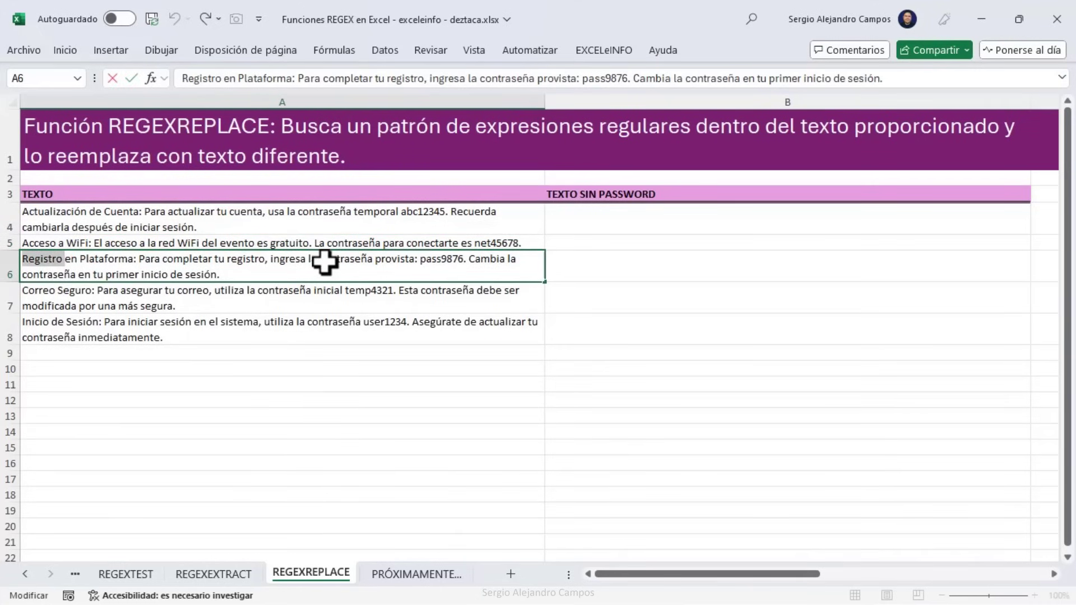
{"action": "key", "text": "Return"}
{"action": "key", "text": "F2"}
{"action": "key", "text": "ctrl+Home"}
{"action": "key", "text": "ctrl+shift+Right"}
{"action": "key", "text": "ctrl+shift+Right"}
{"action": "key", "text": "ctrl+shift+Right"}
{"action": "key", "text": "Return"}
{"action": "key", "text": "F2"}
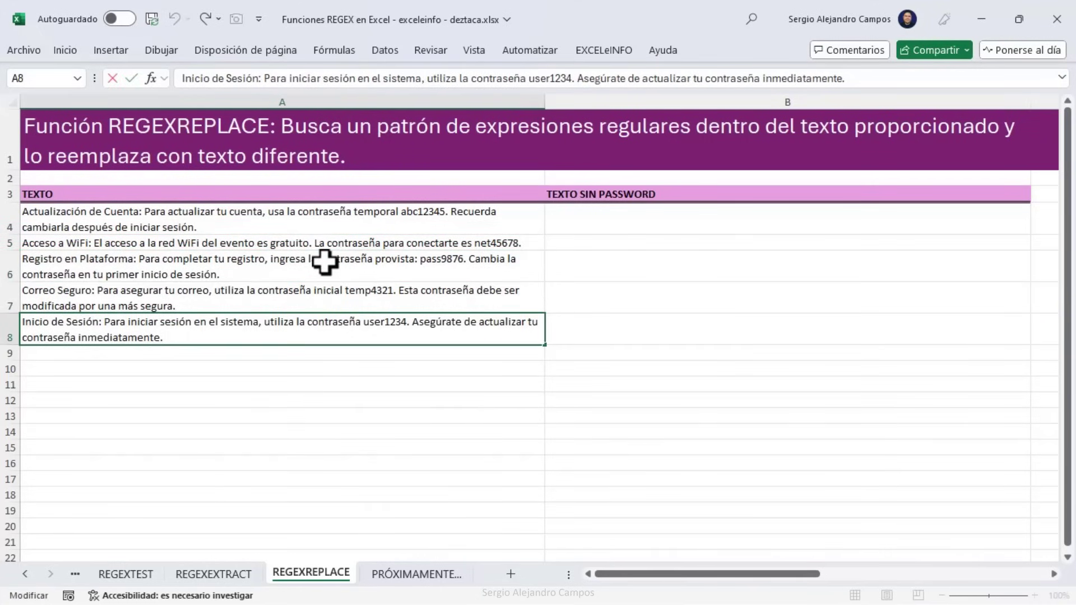
{"action": "key", "text": "ctrl+Home"}
{"action": "key", "text": "ctrl+shift+Right"}
{"action": "key", "text": "ctrl+shift+Right"}
{"action": "key", "text": "Escape"}
{"action": "key", "text": "Up"}
{"action": "key", "text": "Up"}
{"action": "key", "text": "Up"}
{"action": "key", "text": "Up"}
{"action": "key", "text": "F2"}
{"action": "key", "text": "Right"}
{"action": "key", "text": "Right"}
{"action": "key", "text": "Right"}
{"action": "key", "text": "Right"}
{"action": "key", "text": "Right"}
{"action": "key", "text": "Right"}
{"action": "key", "text": "Right"}
{"action": "key", "text": "Right"}
{"action": "key", "text": "Right"}
{"action": "key", "text": "Right"}
{"action": "key", "text": "Right"}
{"action": "key", "text": "Right"}
{"action": "key", "text": "Right"}
{"action": "key", "text": "Right"}
{"action": "key", "text": "Right"}
{"action": "key", "text": "Right"}
{"action": "key", "text": "Right"}
{"action": "key", "text": "Right"}
{"action": "key", "text": "Right"}
{"action": "key", "text": "Right"}
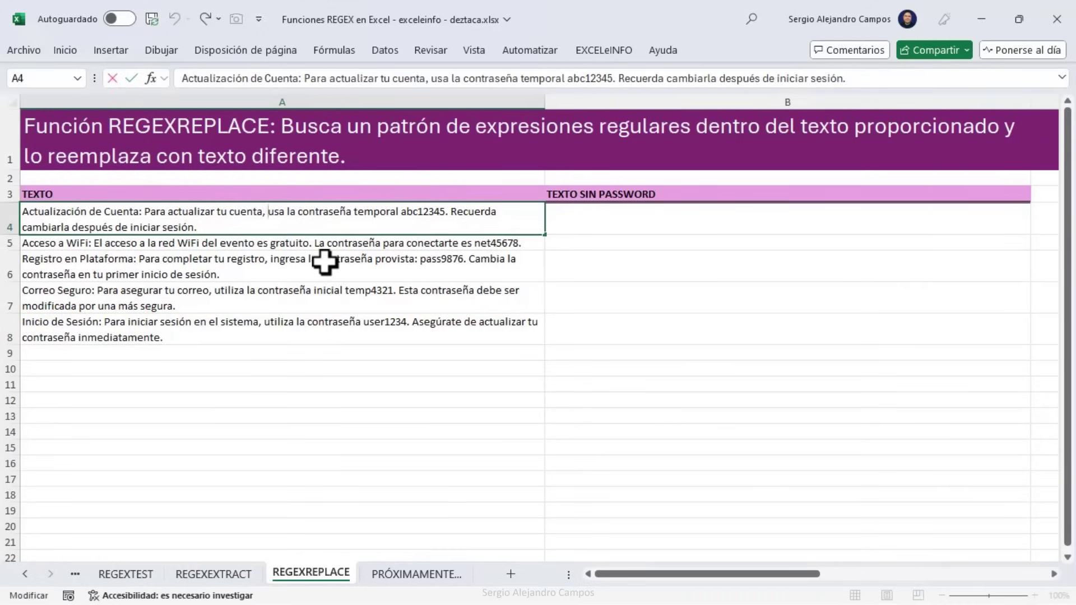
{"action": "key", "text": "shift+Right"}
{"action": "key", "text": "shift+Right"}
{"action": "key", "text": "shift+Right"}
{"action": "key", "text": "shift+Right"}
{"action": "key", "text": "shift+Right"}
{"action": "key", "text": "shift+Right"}
{"action": "key", "text": "shift+Right"}
{"action": "key", "text": "shift+Right"}
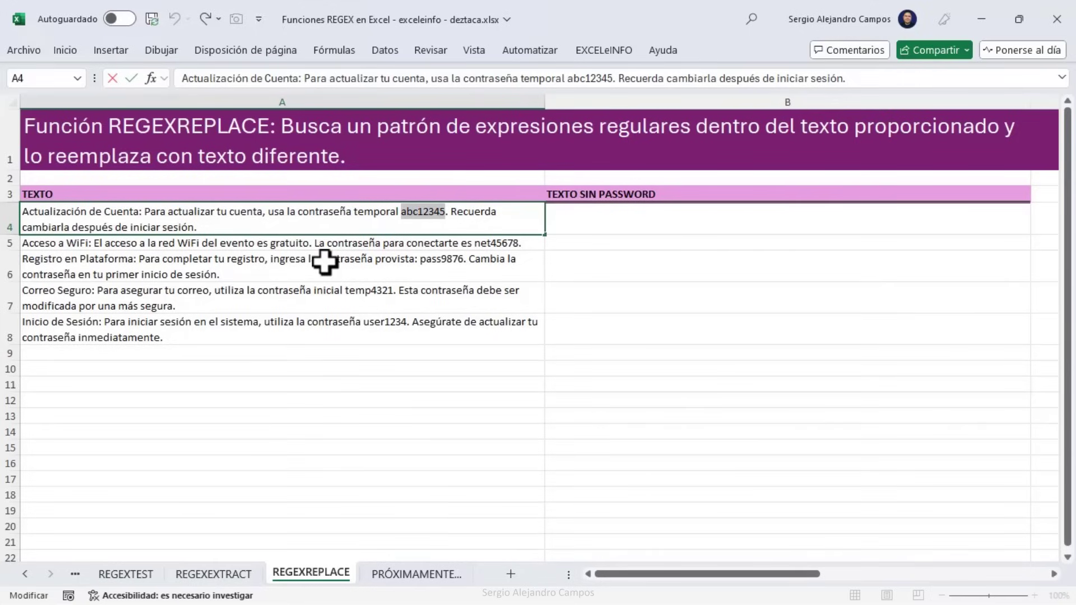
{"action": "key", "text": "Escape"}
{"action": "key", "text": "Down"}
{"action": "key", "text": "F2"}
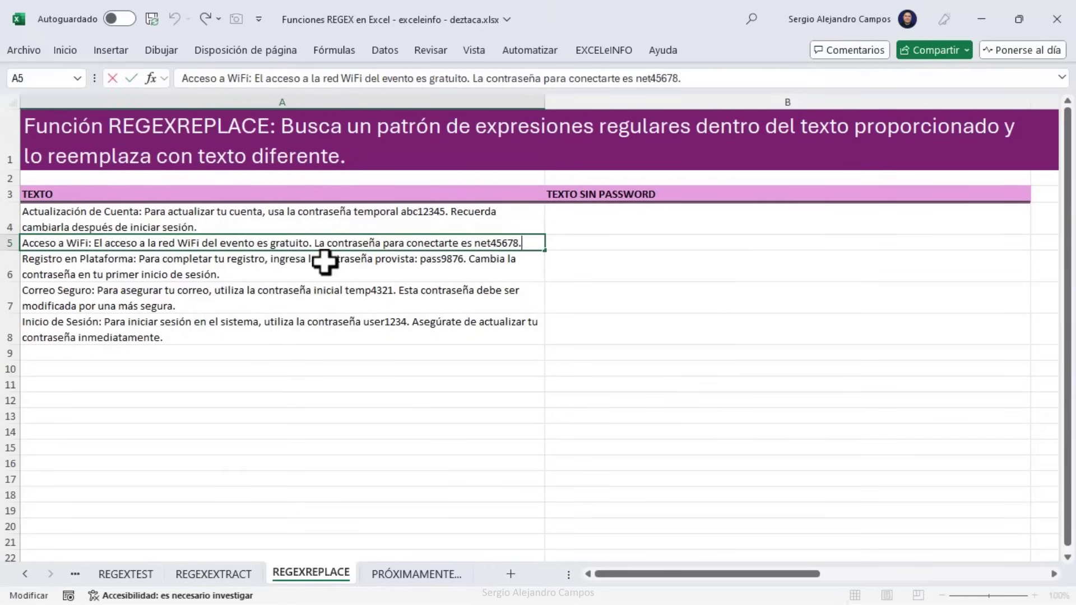
{"action": "key", "text": "Escape"}
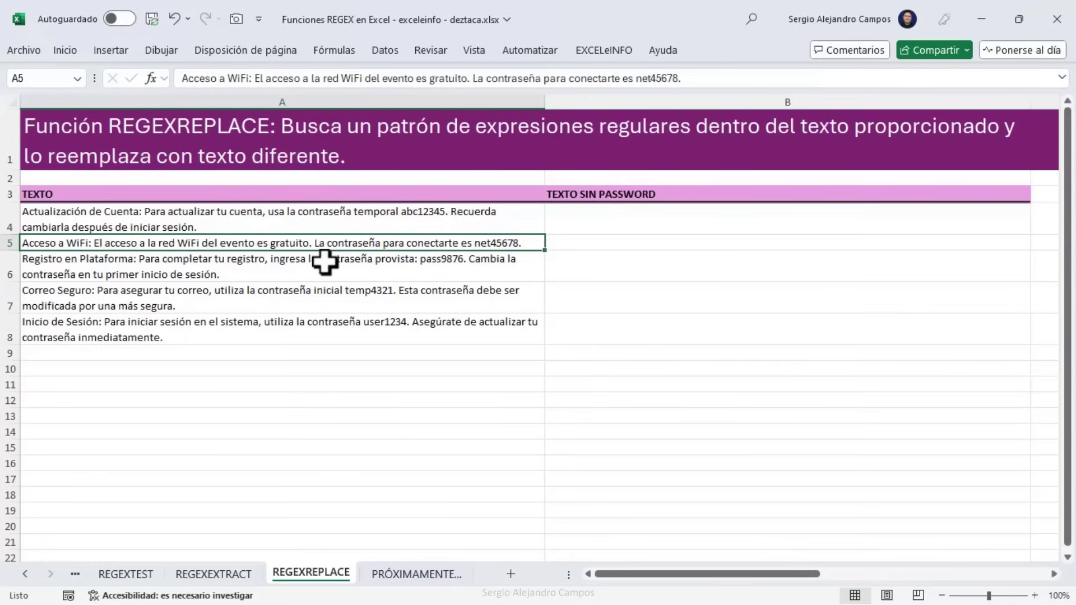
{"action": "key", "text": "Up"}
{"action": "key", "text": "F2"}
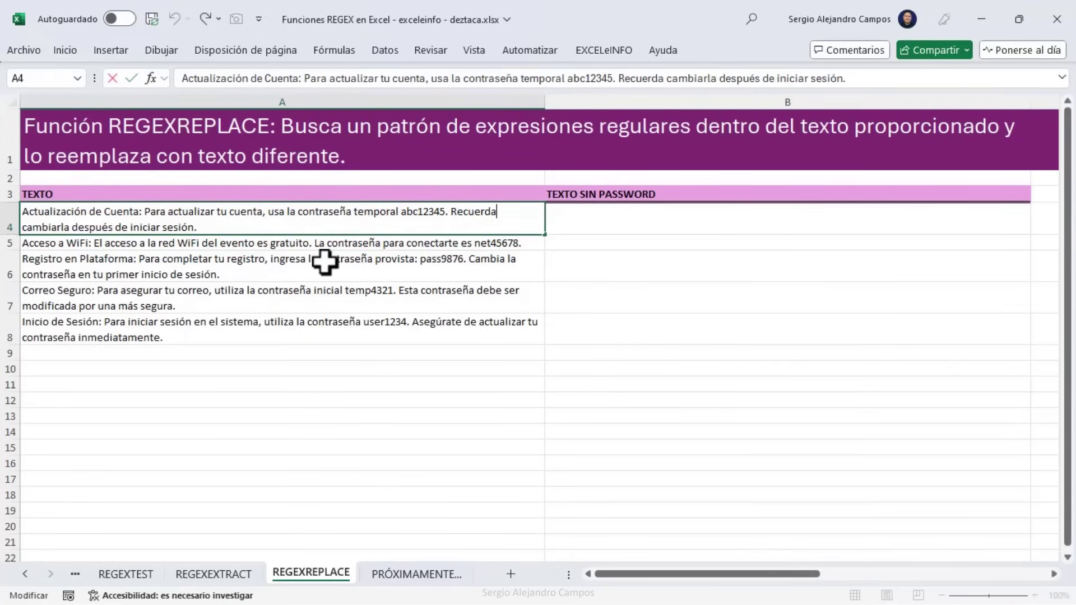
{"action": "key", "text": "shift+Left"}
{"action": "key", "text": "shift+Left"}
{"action": "key", "text": "shift+Left"}
{"action": "key", "text": "shift+Left"}
{"action": "key", "text": "shift+Left"}
{"action": "key", "text": "shift+Left"}
{"action": "key", "text": "shift+Left"}
{"action": "key", "text": "shift+Left"}
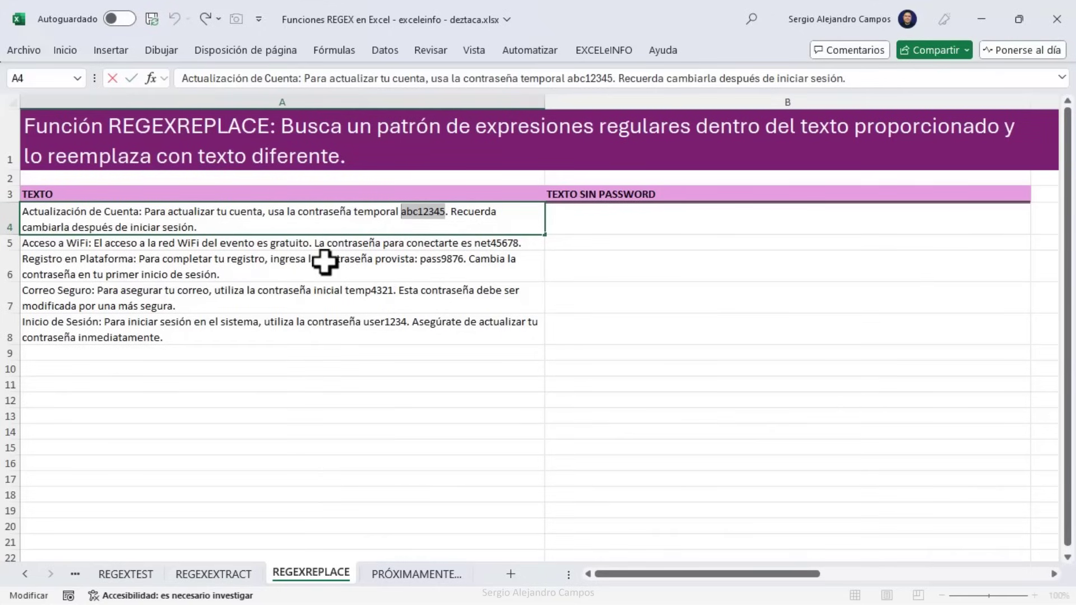
{"action": "key", "text": "Tab"}
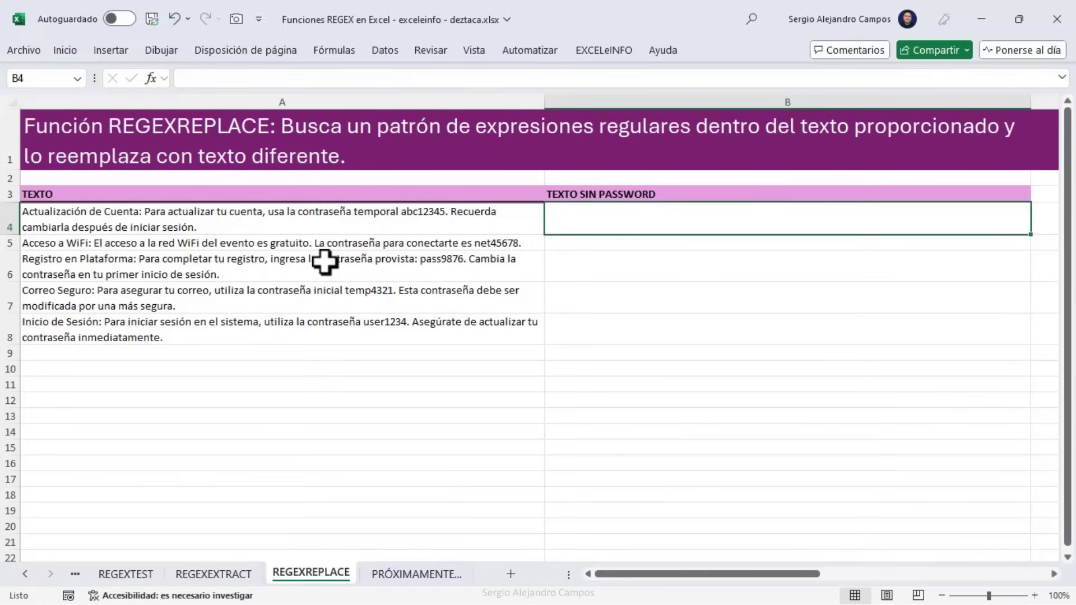
{"action": "key", "text": "alt+Tab"}
Ask ChatGPT for a regex matching exact 8-character words with letters and numbers
{"action": "scroll", "coordinate": [432, 262], "scroll_direction": "down", "scroll_amount": 4}
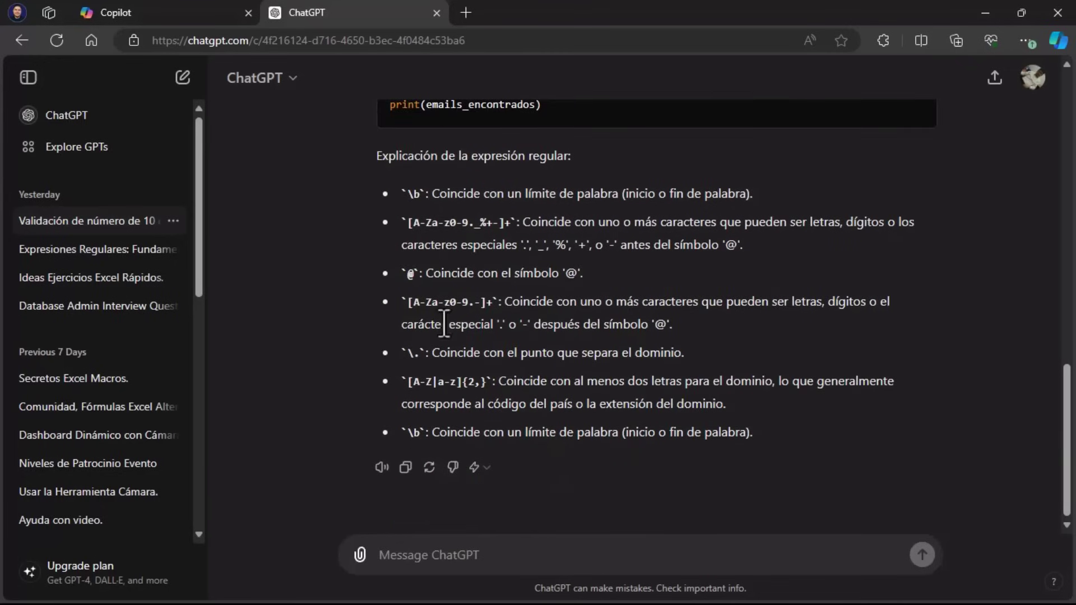
{"action": "type", "text": "Me das una expresión regular para encontrar una palabra de 8 caracteres exactos que contenga números y letras."}
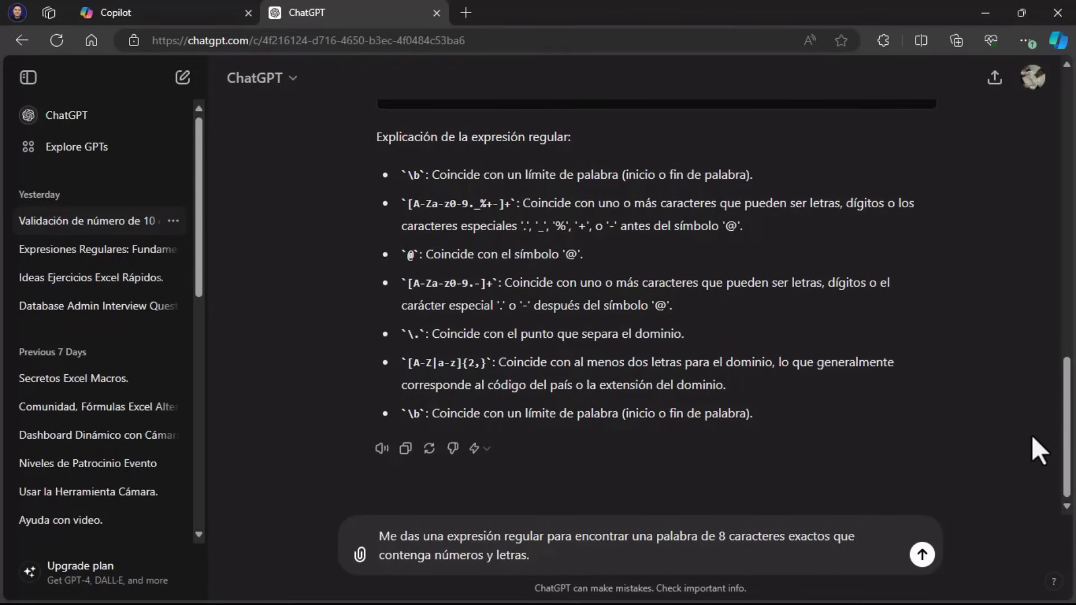
{"action": "key", "text": "Return"}
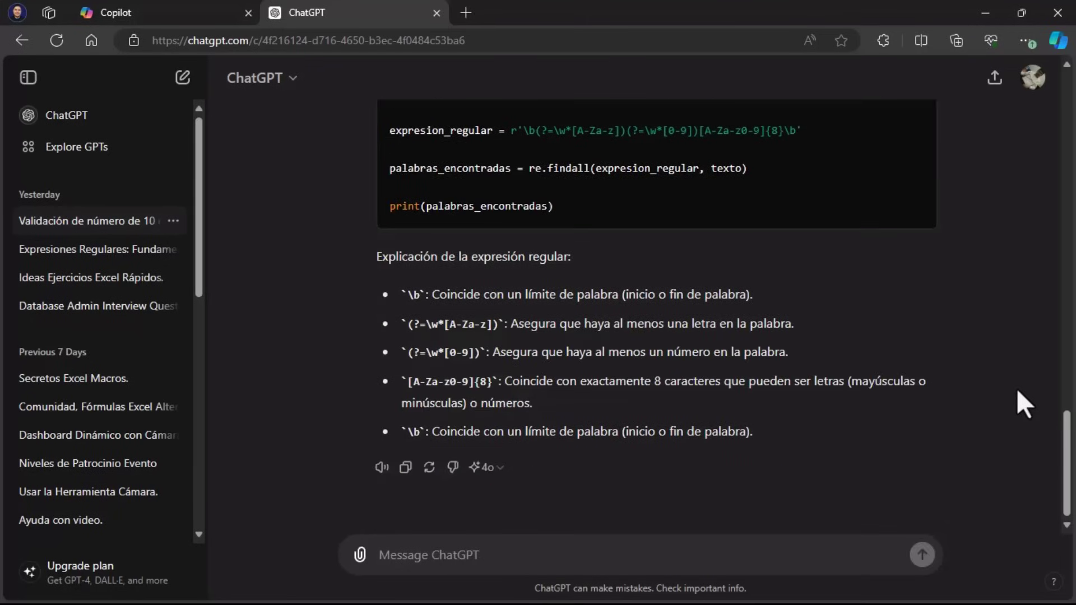
{"action": "scroll", "coordinate": [906, 365], "scroll_direction": "up", "scroll_amount": 5}
{"action": "scroll", "coordinate": [405, 278], "scroll_direction": "down", "scroll_amount": 2}
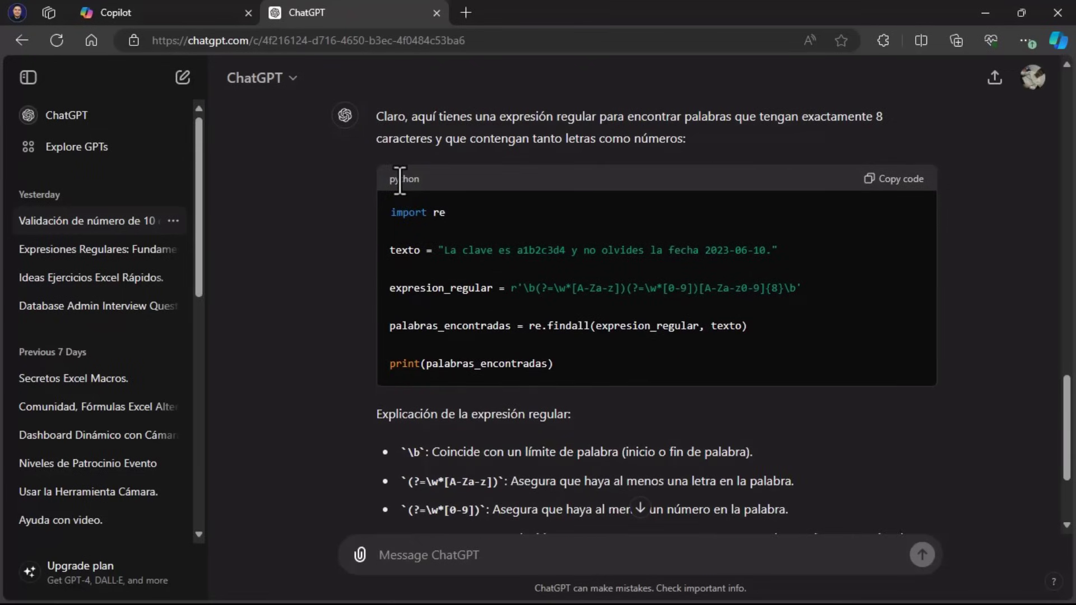
{"action": "scroll", "coordinate": [392, 252], "scroll_direction": "down", "scroll_amount": 3}
Select the regex from ChatGPT's code example and start a =REG formula in Excel's B4
{"action": "left_click_drag", "start_coordinate": [390, 288], "coordinate": [557, 395]}
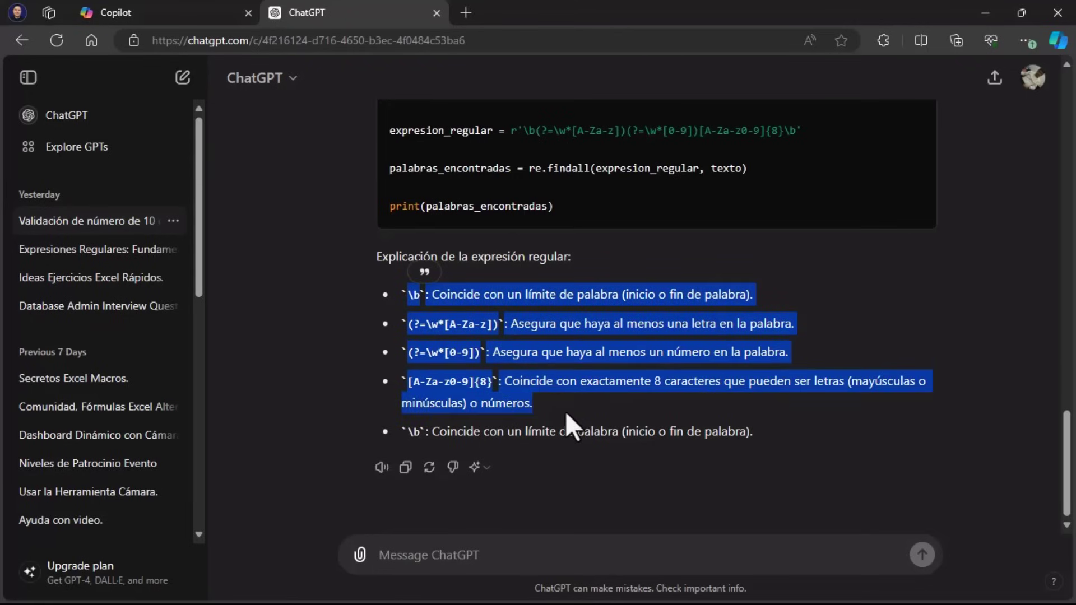
{"action": "left_click", "coordinate": [565, 411]}
{"action": "scroll", "coordinate": [564, 412], "scroll_direction": "up", "scroll_amount": 3}
{"action": "left_click_drag", "start_coordinate": [521, 290], "coordinate": [796, 291]}
{"action": "key", "text": "ctrl+c"}
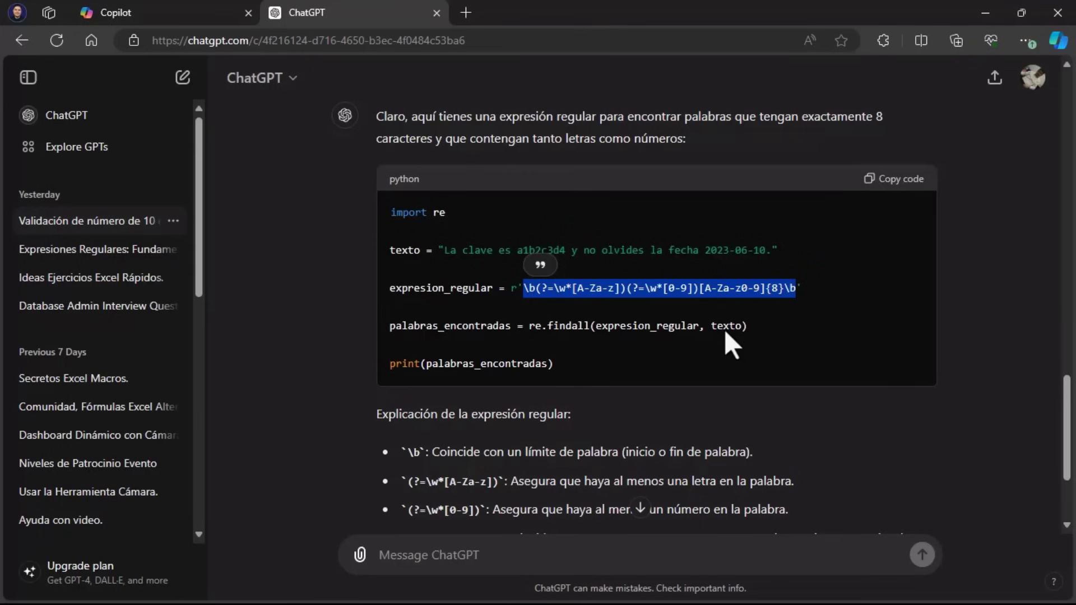
{"action": "key", "text": "alt+Tab"}
{"action": "type", "text": "=REG"}
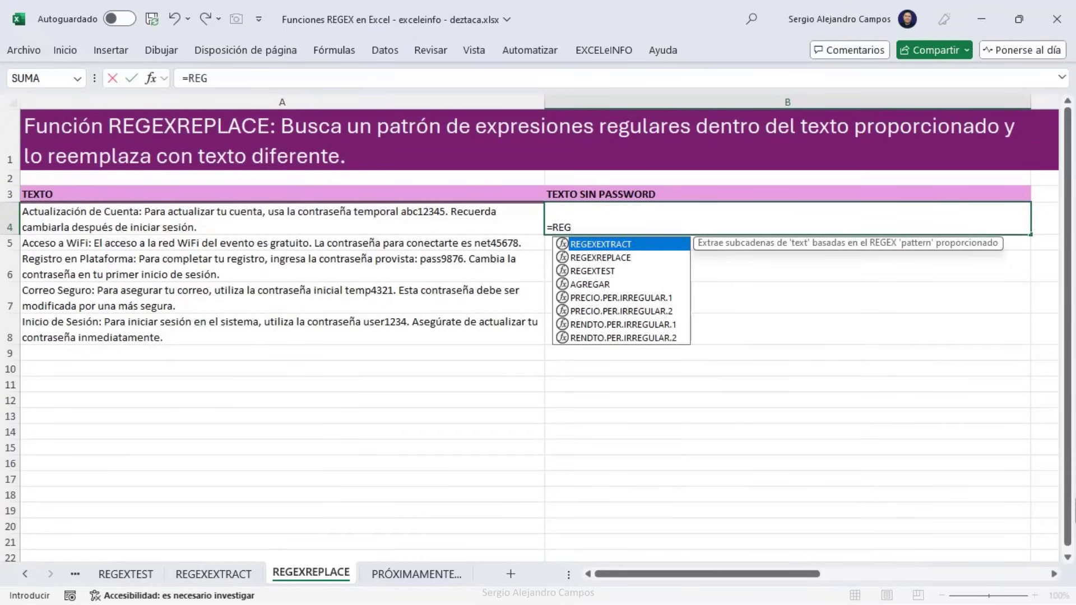
Enter =REGEXREPLACE(A4,"<copied pattern>","[Password]") in B4 to mask the 8-character password
{"action": "key", "text": "Down"}
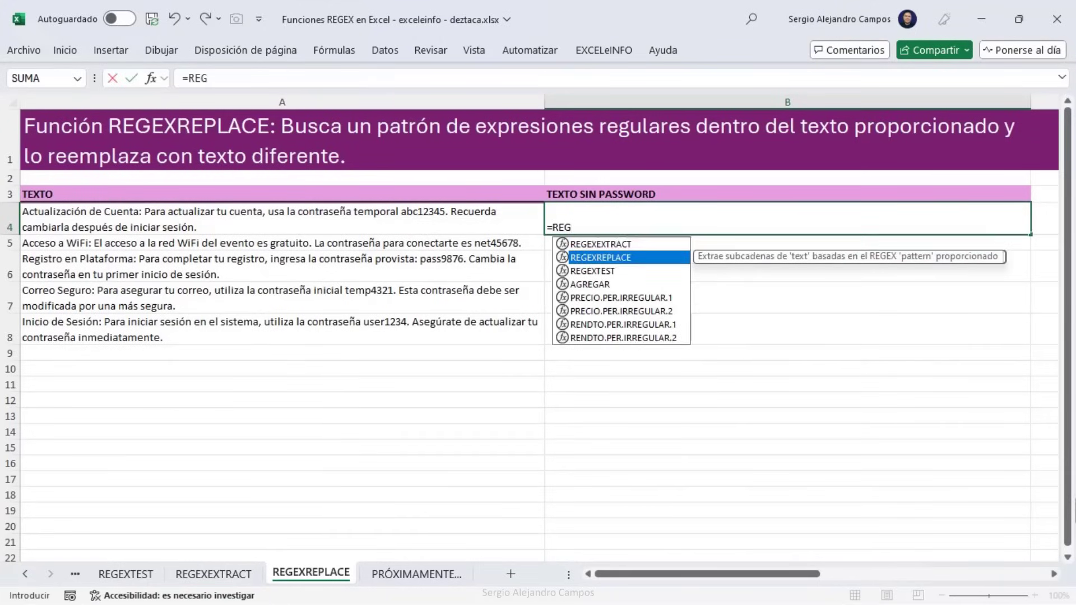
{"action": "key", "text": "Tab"}
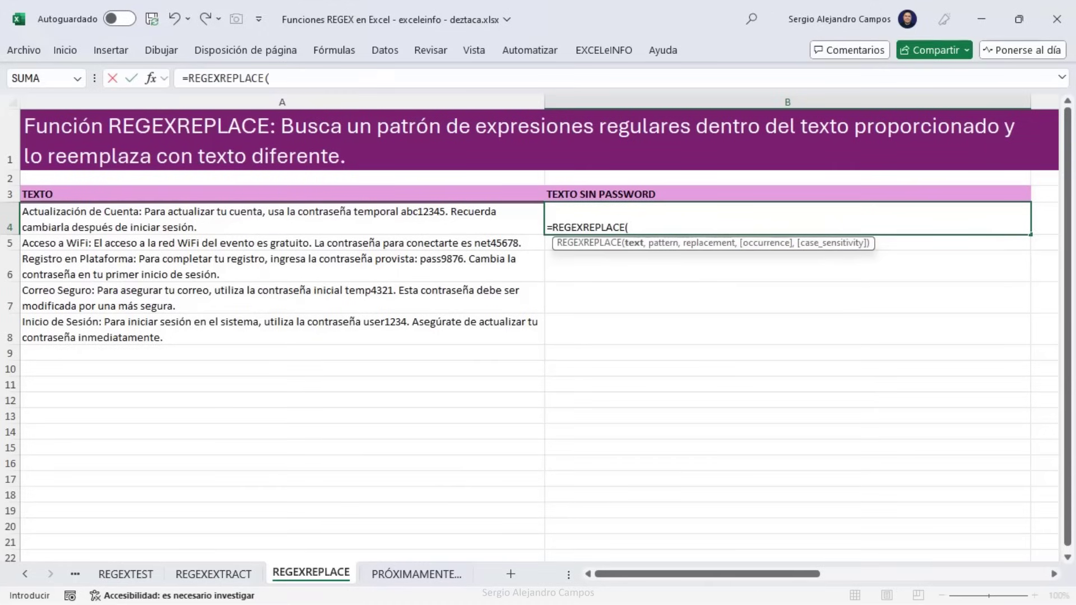
{"action": "key", "text": "Left"}
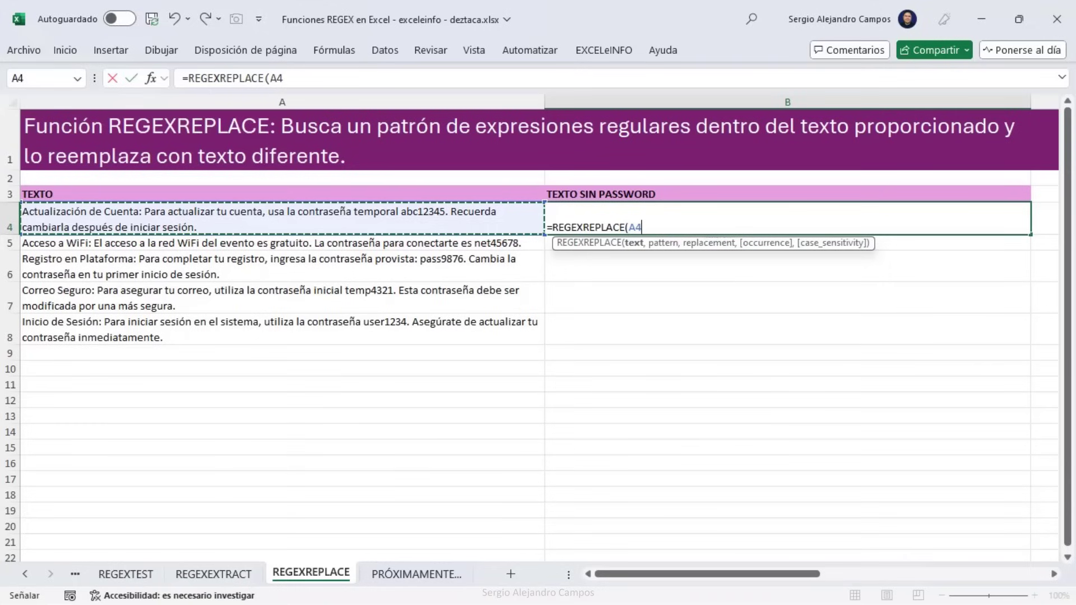
{"action": "type", "text": ",\""}
{"action": "key", "text": "ctrl+v"}
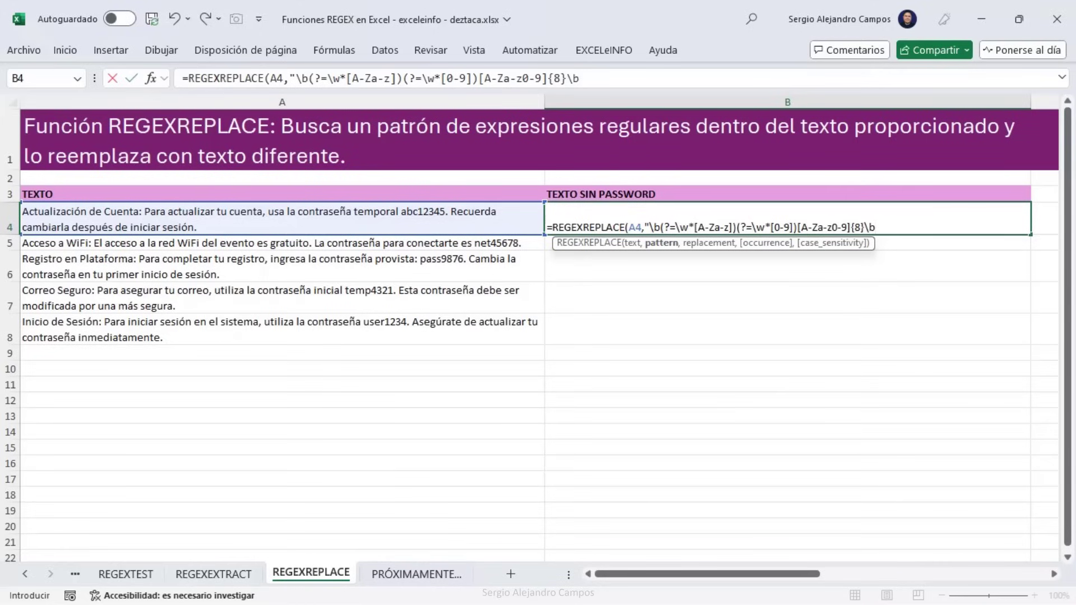
{"action": "type", "text": "\","}
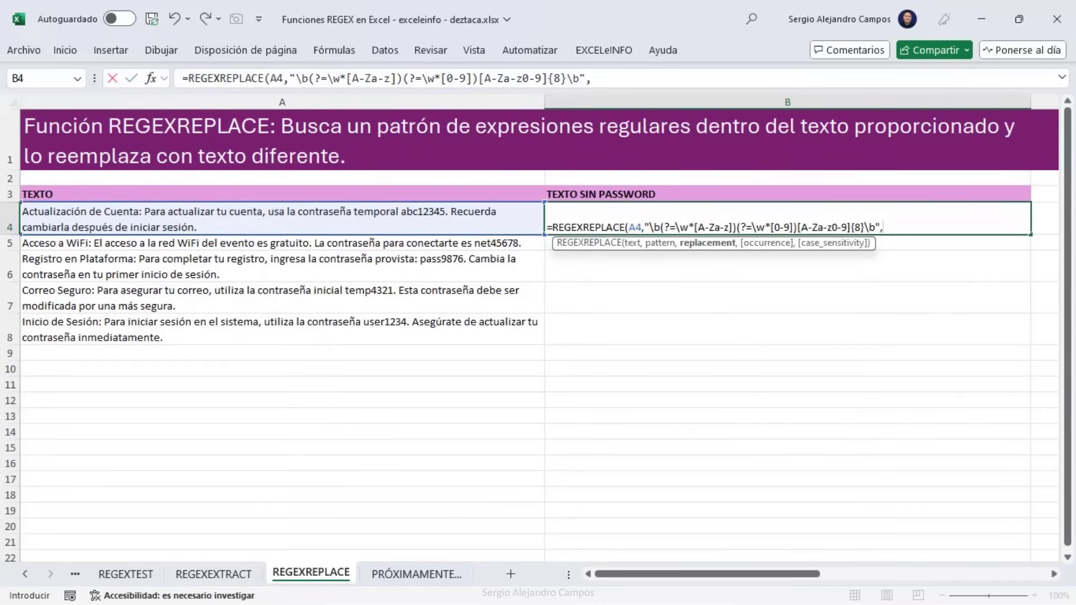
{"action": "type", "text": "\"[Password"}
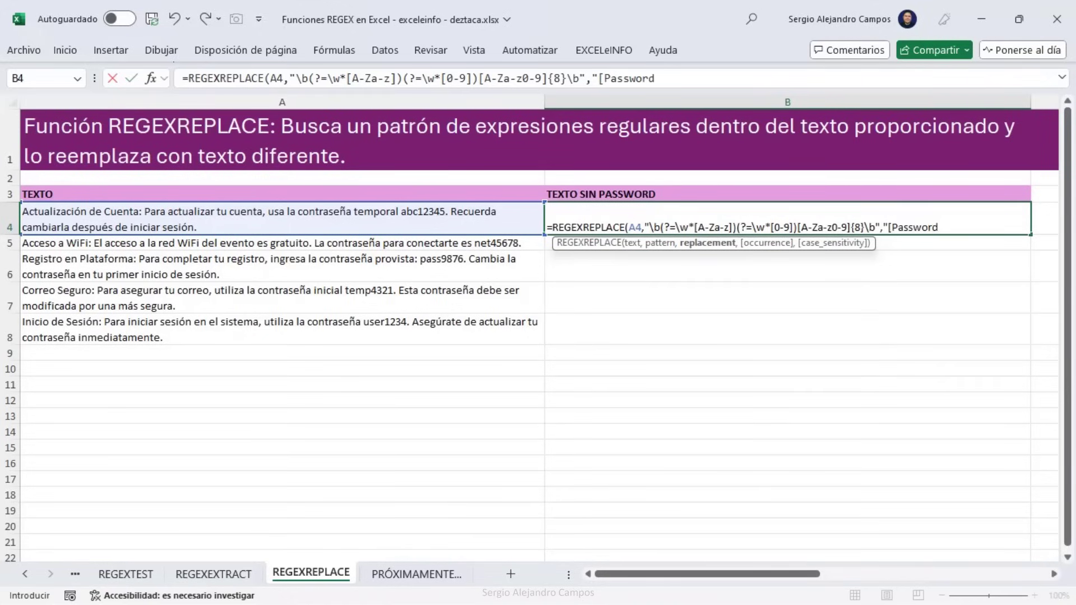
{"action": "type", "text": "]\","}
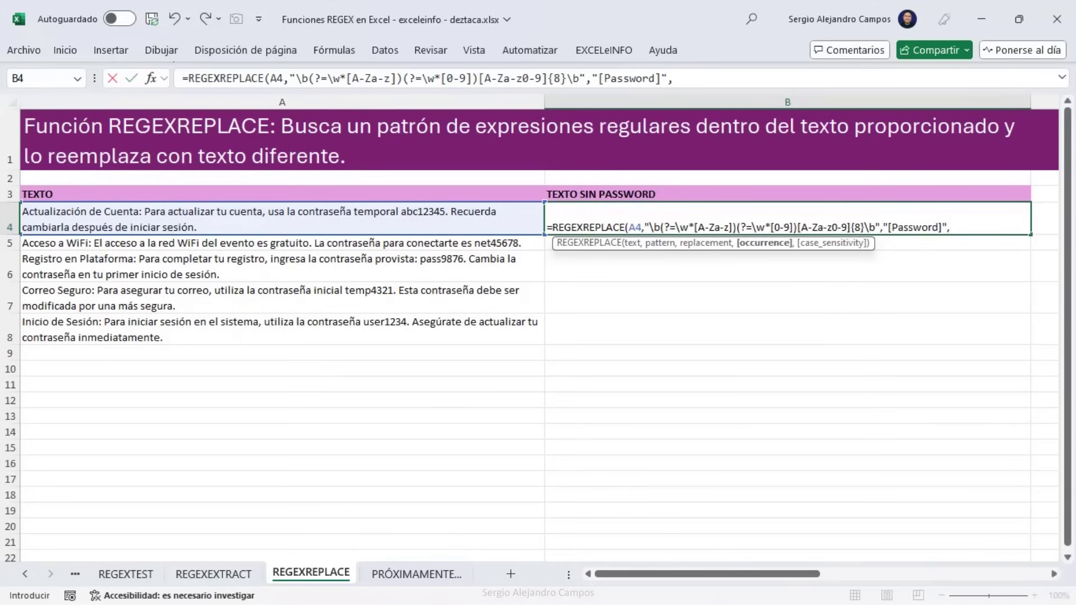
{"action": "type", "text": ","}
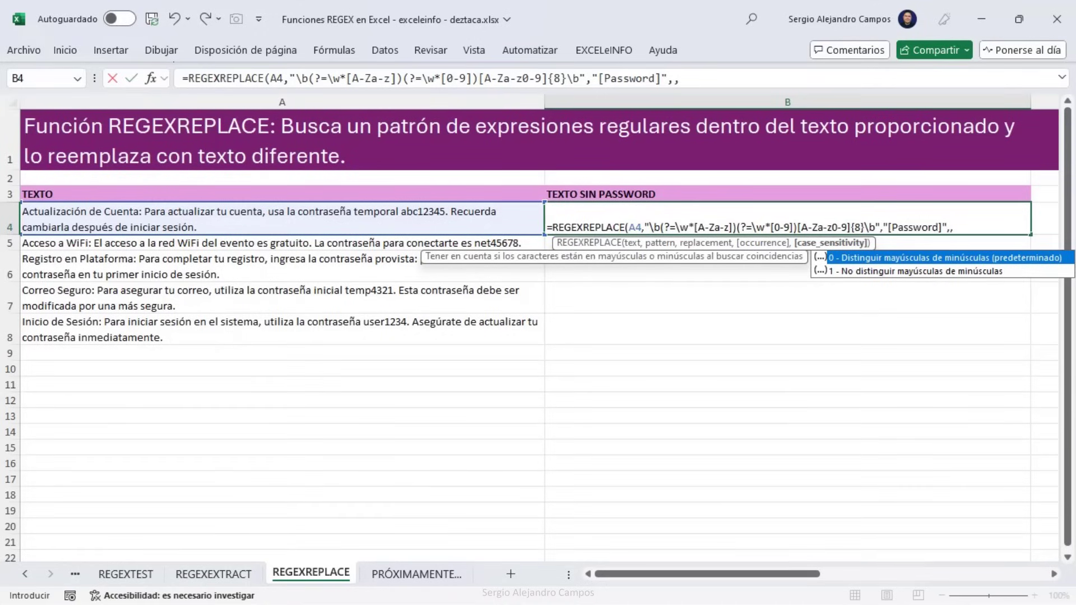
{"action": "key", "text": "BackSpace"}
{"action": "key", "text": "BackSpace"}
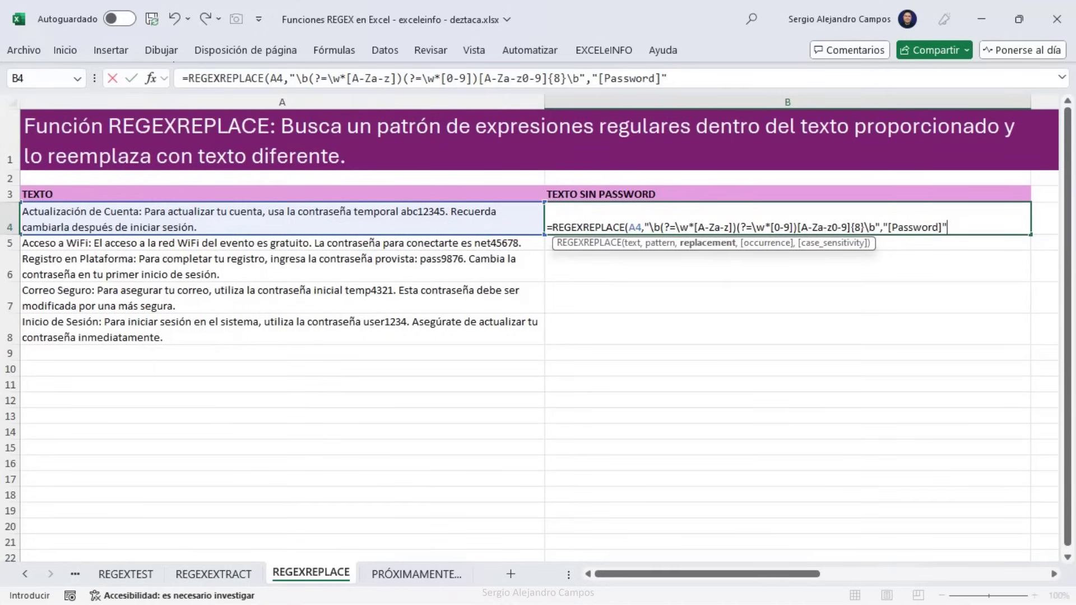
{"action": "type", "text": ")"}
{"action": "key", "text": "Return"}
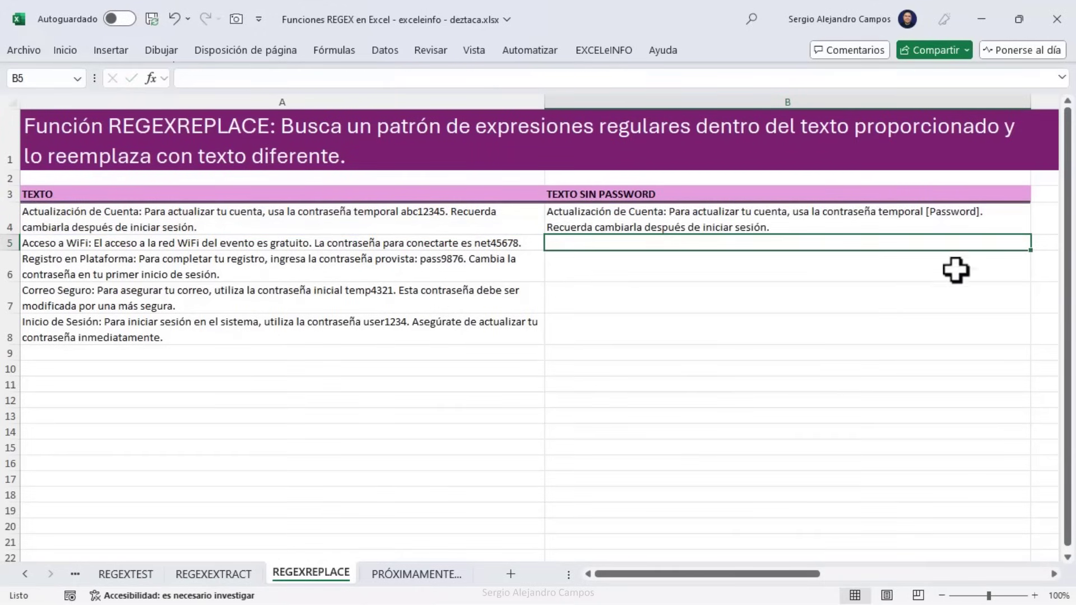
Fill the B4 password-masking formula down to B8, check it against A4, then return to REGEXEXTRACT
{"action": "left_click", "coordinate": [1001, 238]}
{"action": "left_click_drag", "start_coordinate": [1030, 236], "coordinate": [1006, 336]}
{"action": "left_click", "coordinate": [401, 212]}
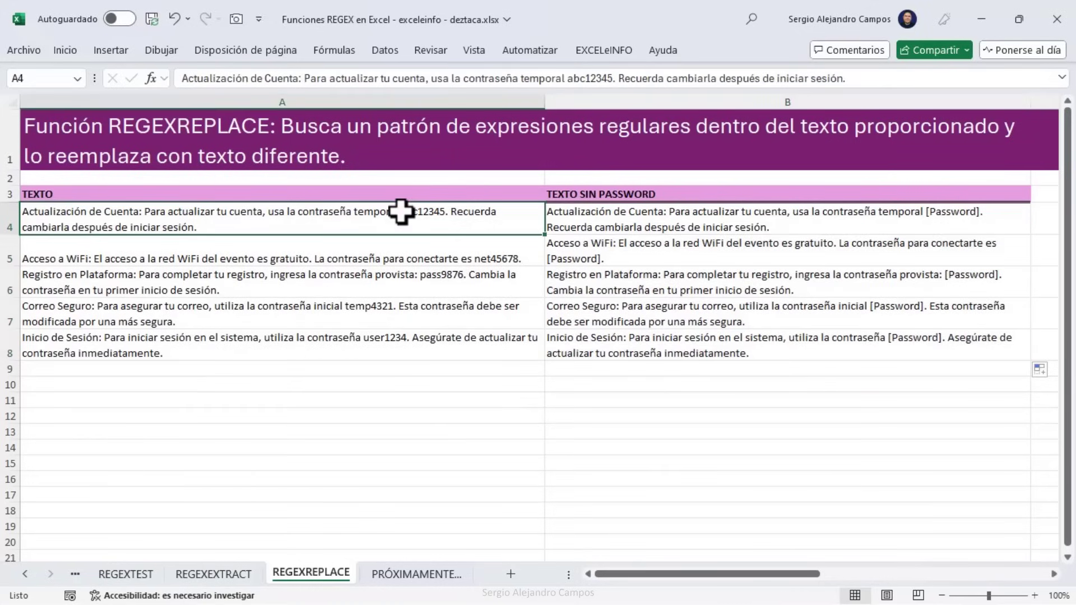
{"action": "left_click", "coordinate": [963, 221]}
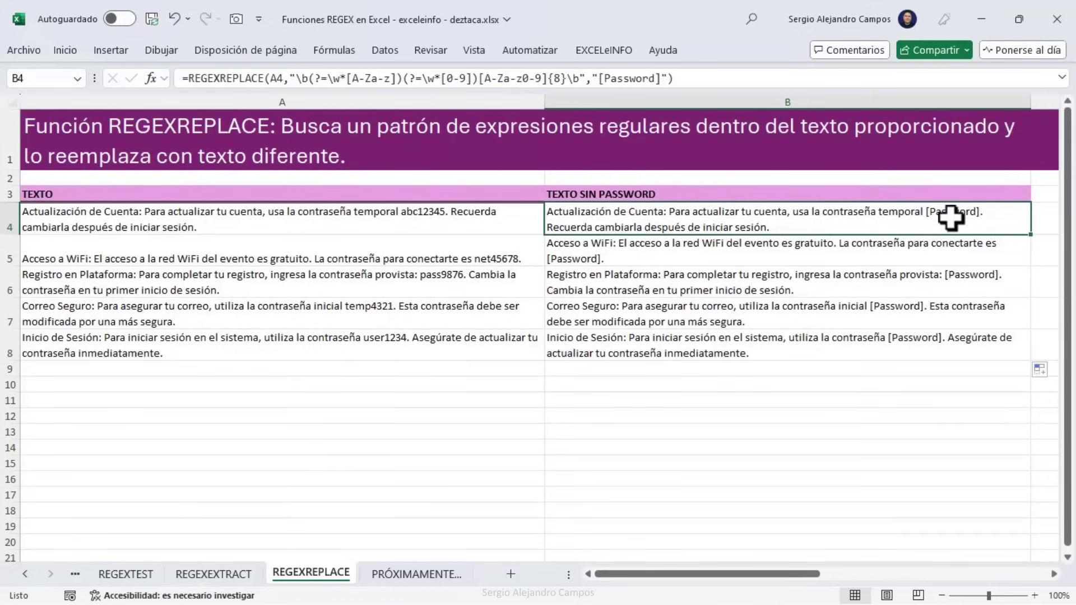
{"action": "key", "text": "ctrl+Page_Up"}
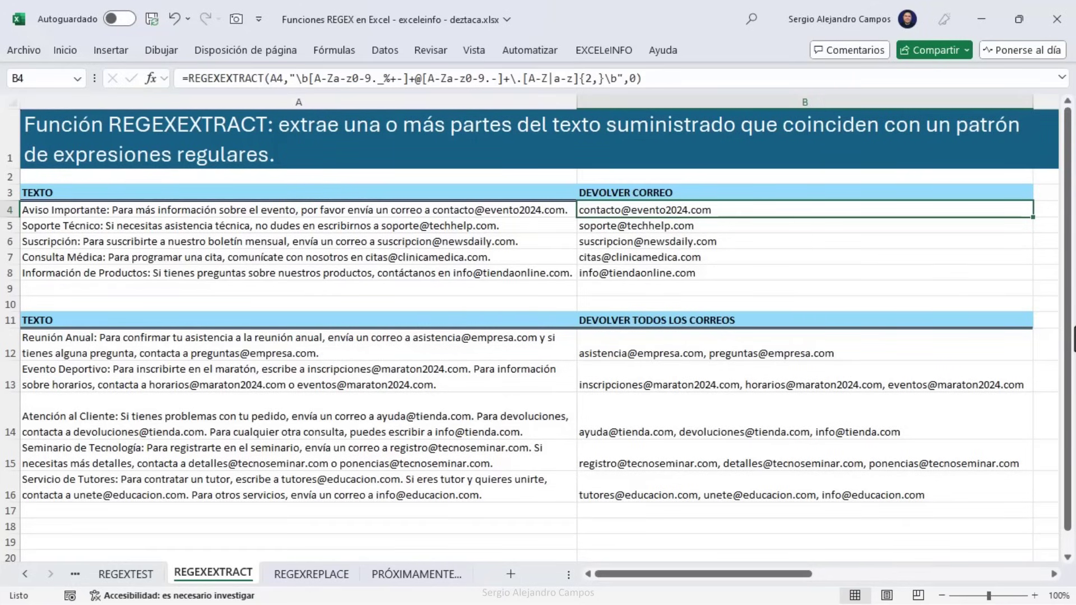
Flip between the REGEXREPLACE and REGEXTEST sheets, settling on REGEXTEST at cell C10
{"action": "key", "text": "ctrl+Page_Down"}
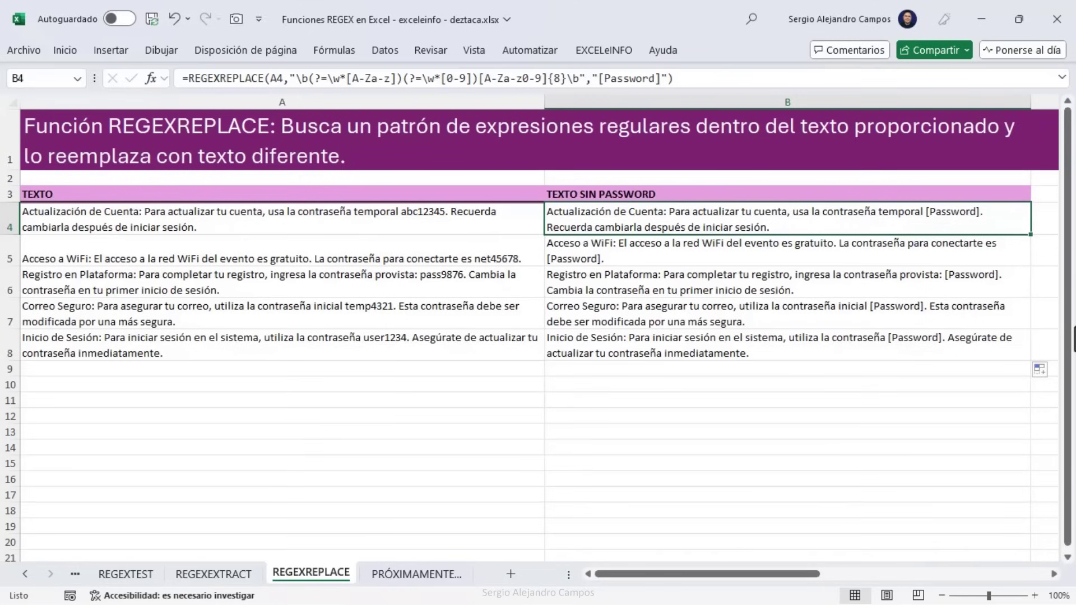
{"action": "key", "text": "ctrl+Page_Up"}
{"action": "key", "text": "ctrl+Page_Up"}
{"action": "key", "text": "ctrl+Page_Down"}
{"action": "key", "text": "ctrl+Page_Down"}
{"action": "key", "text": "ctrl+Page_Down"}
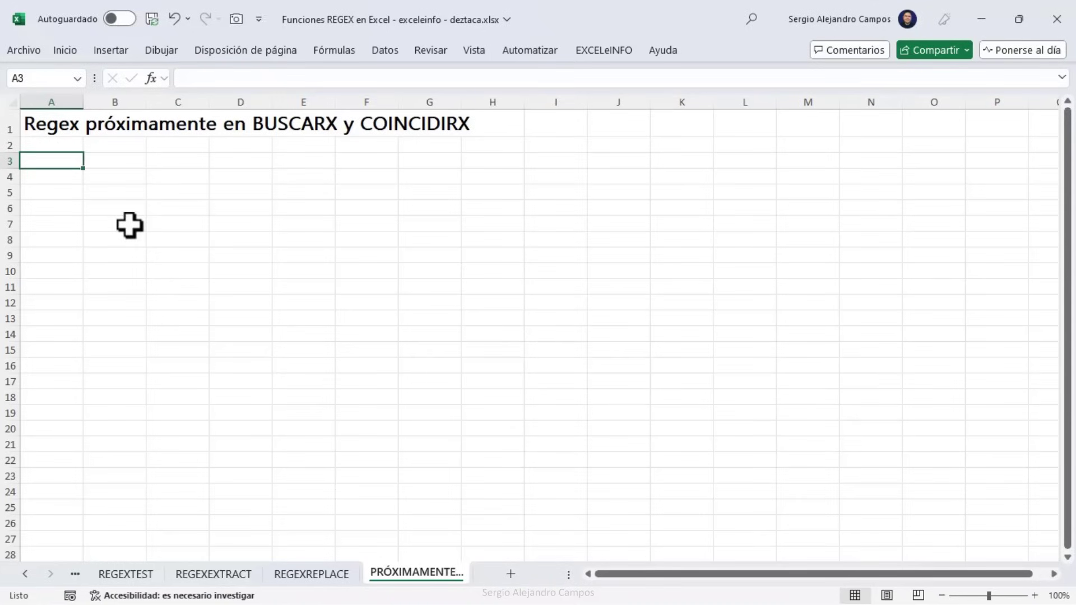
{"action": "key", "text": "ctrl+Page_Up"}
{"action": "key", "text": "ctrl+Page_Up"}
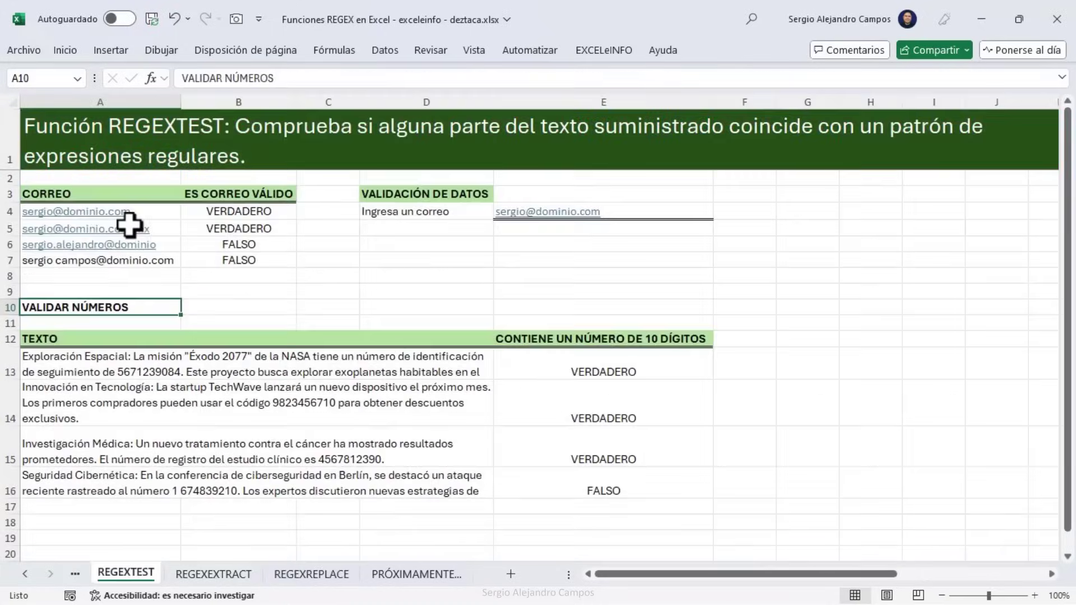
{"action": "key", "text": "Right"}
{"action": "key", "text": "Right"}
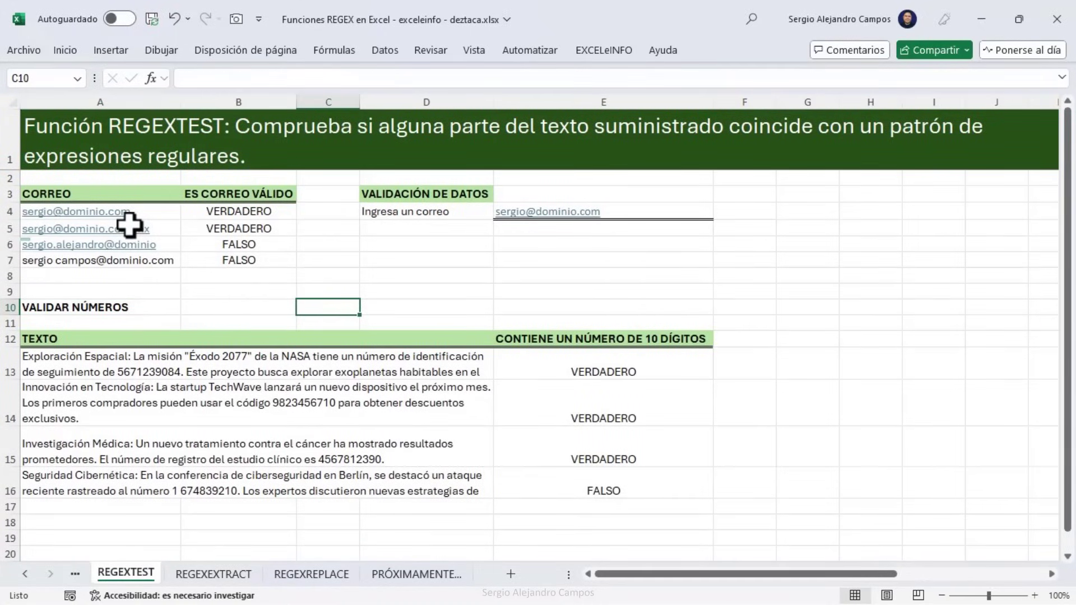
{"action": "key", "text": "Left"}
{"action": "key", "text": "Right"}
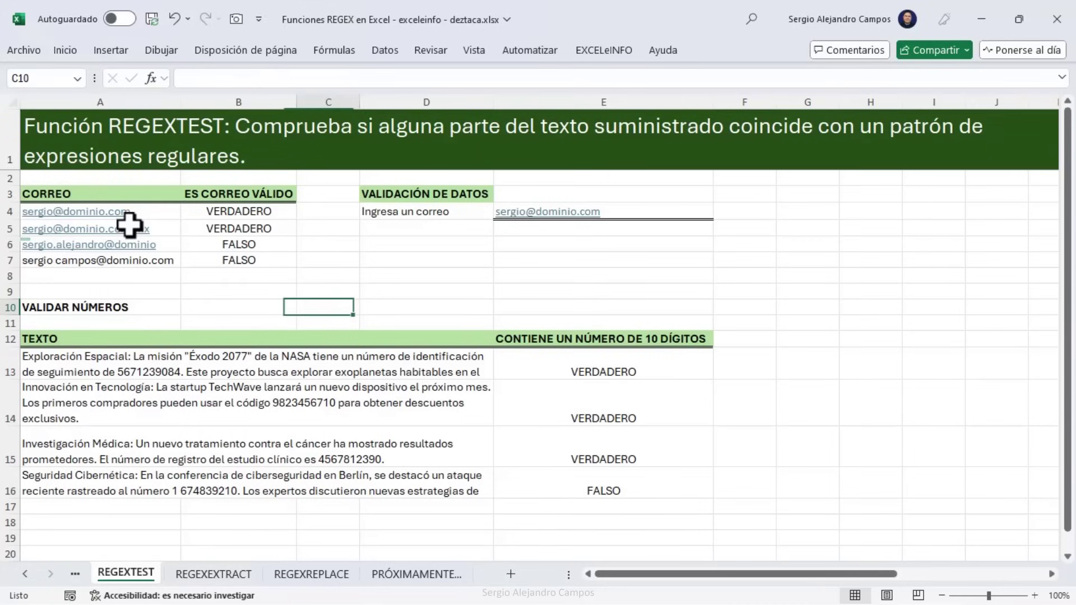